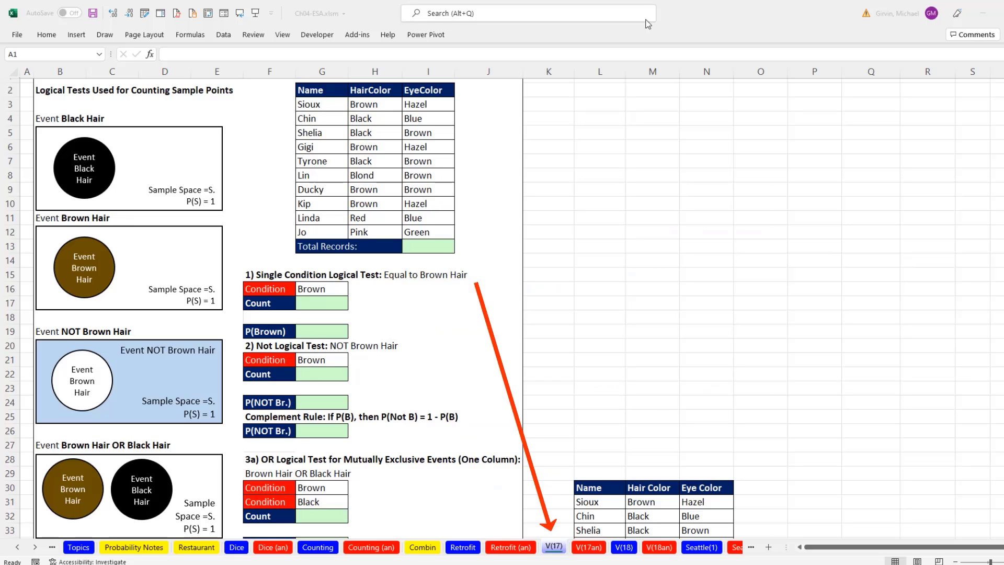
In the section on filtering sample points, count the total records in I64 with a ROWS formula over G54:I63
{"action": "scroll", "coordinate": [443, 256], "scroll_direction": "down", "scroll_amount": 1}
{"action": "scroll", "coordinate": [443, 256], "scroll_direction": "down", "scroll_amount": 15}
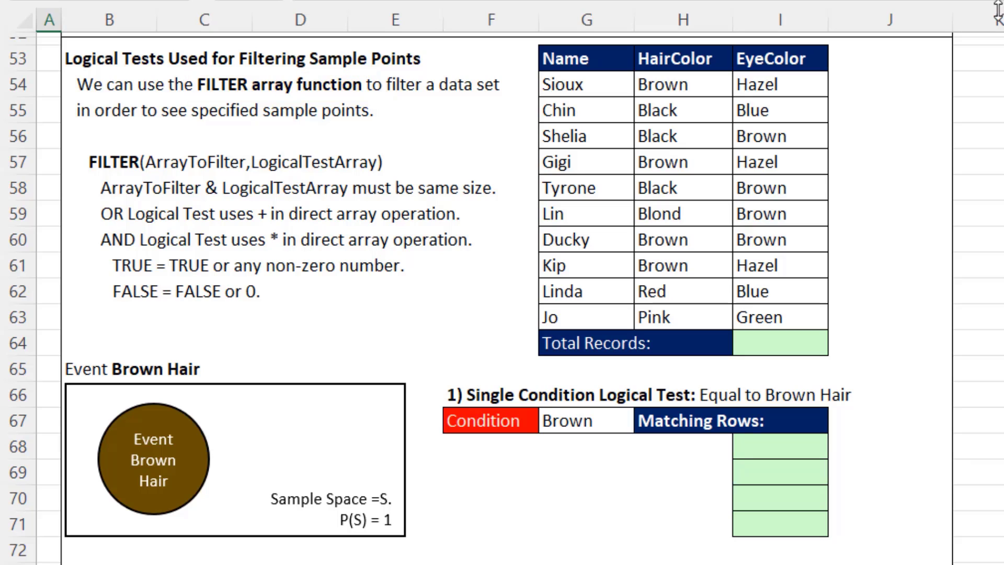
{"action": "left_click", "coordinate": [796, 348]}
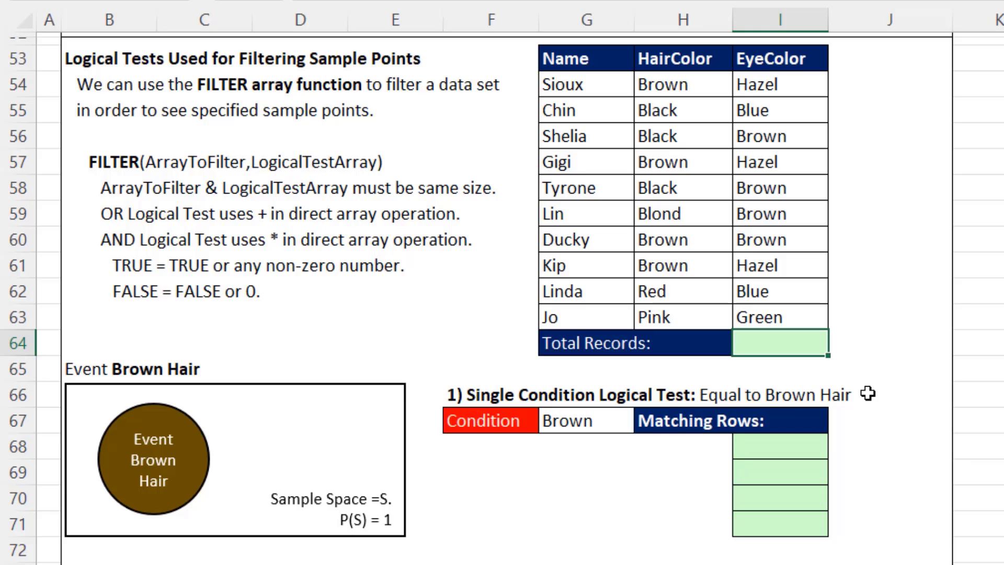
{"action": "type", "text": "=rows"}
{"action": "key", "text": "Tab"}
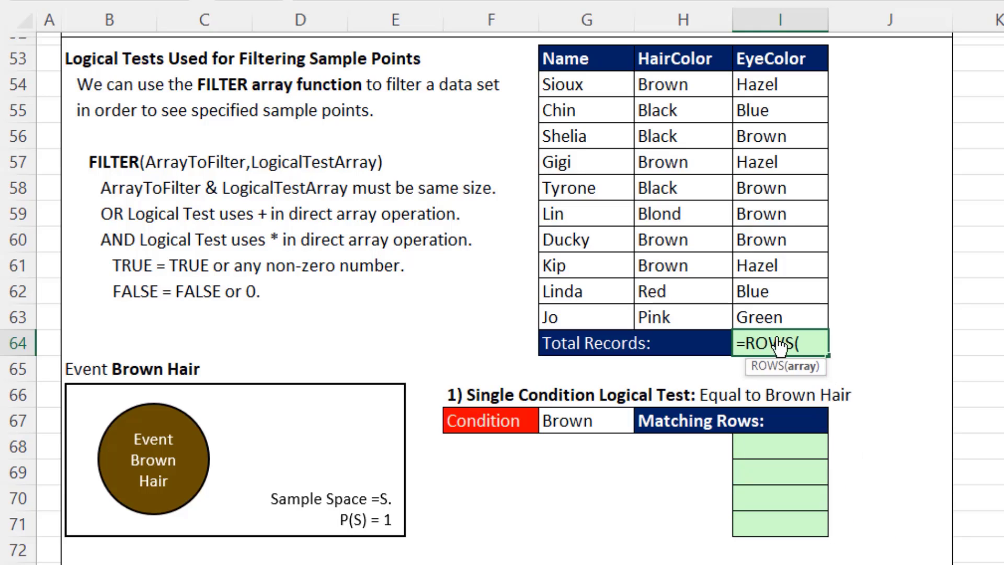
{"action": "left_click_drag", "start_coordinate": [762, 83], "coordinate": [768, 318]}
{"action": "left_click", "coordinate": [699, 78]}
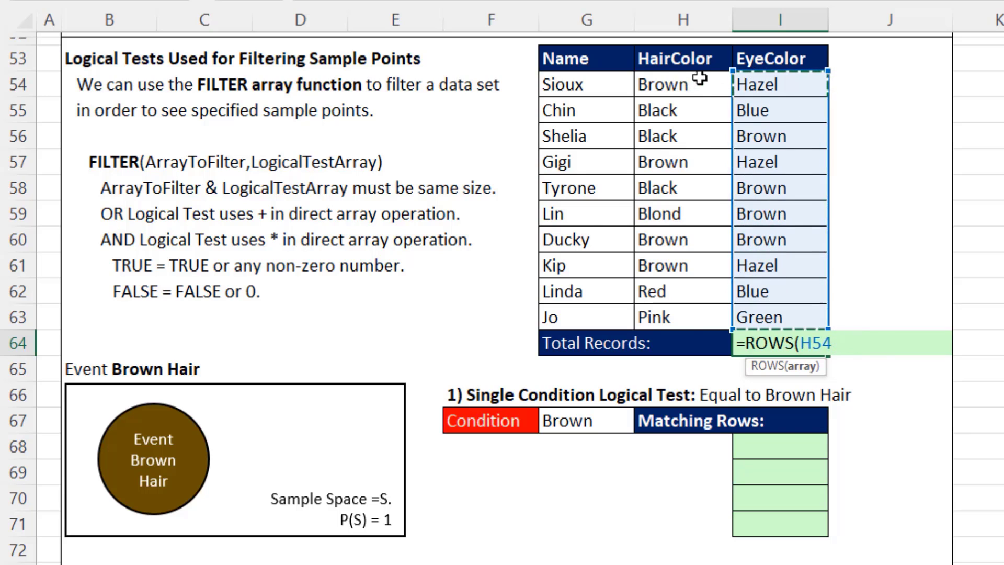
{"action": "left_click_drag", "start_coordinate": [699, 78], "coordinate": [780, 308]}
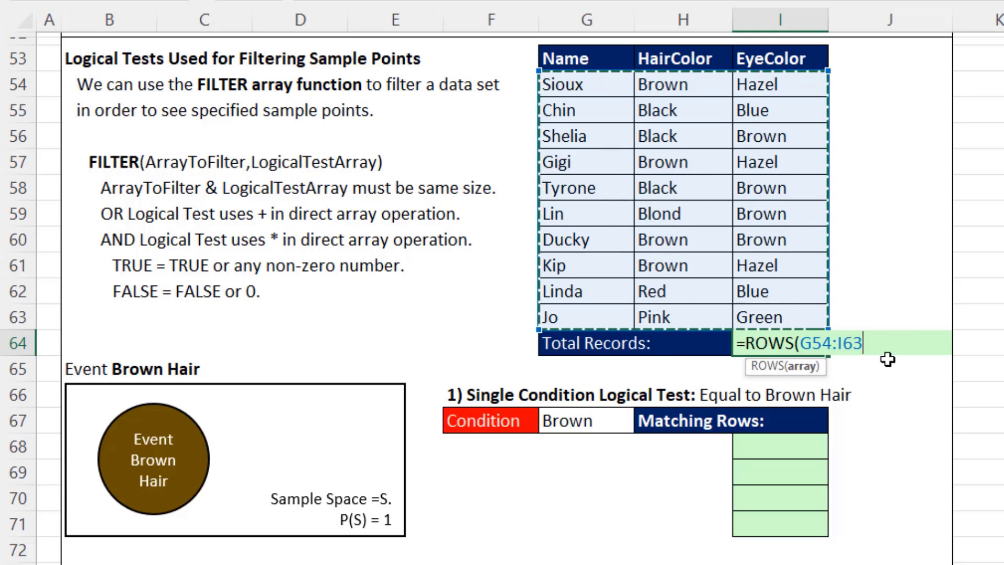
{"action": "left_click_drag", "start_coordinate": [809, 343], "coordinate": [863, 344]}
{"action": "key", "text": "Return"}
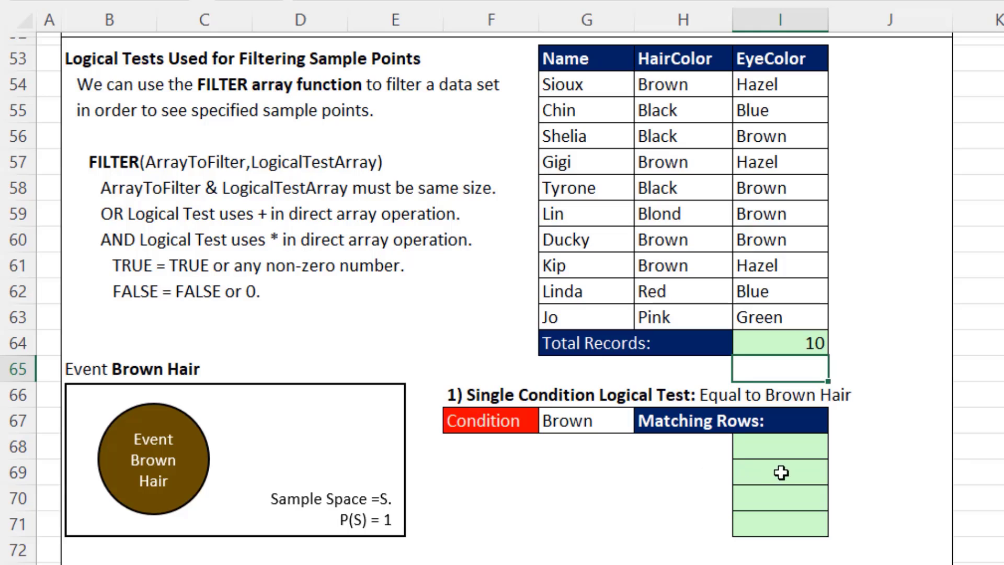
Start a FILTER formula in I68 with H54:H63 as the array and H54:H63=G67 as the logical test
{"action": "left_click", "coordinate": [780, 452]}
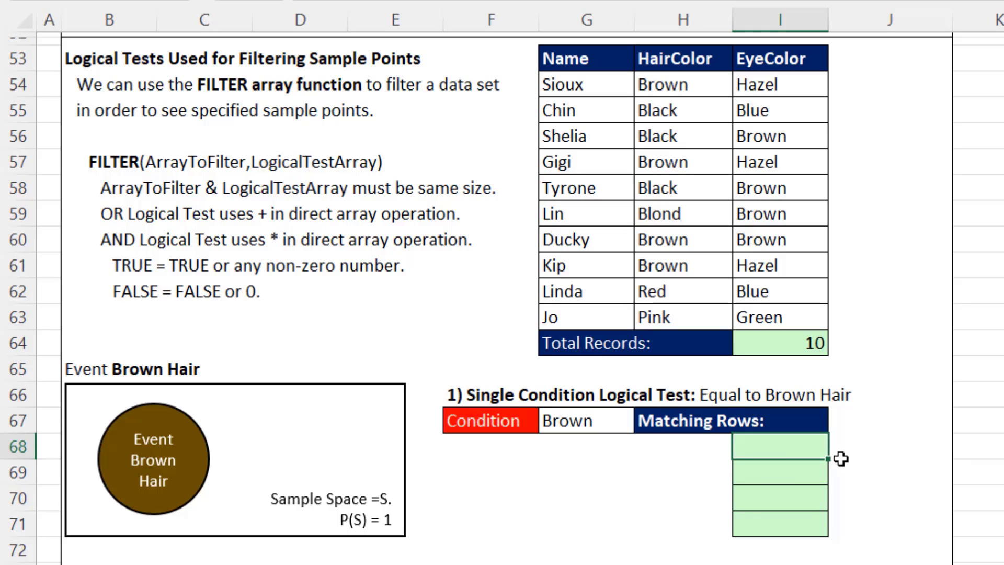
{"action": "type", "text": "=fi"}
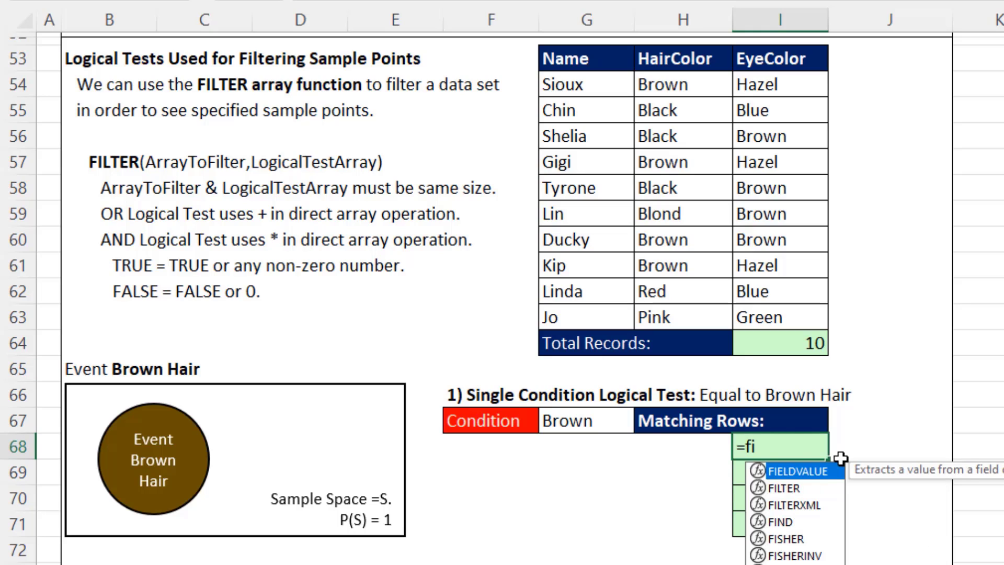
{"action": "type", "text": "l"}
{"action": "key", "text": "Tab"}
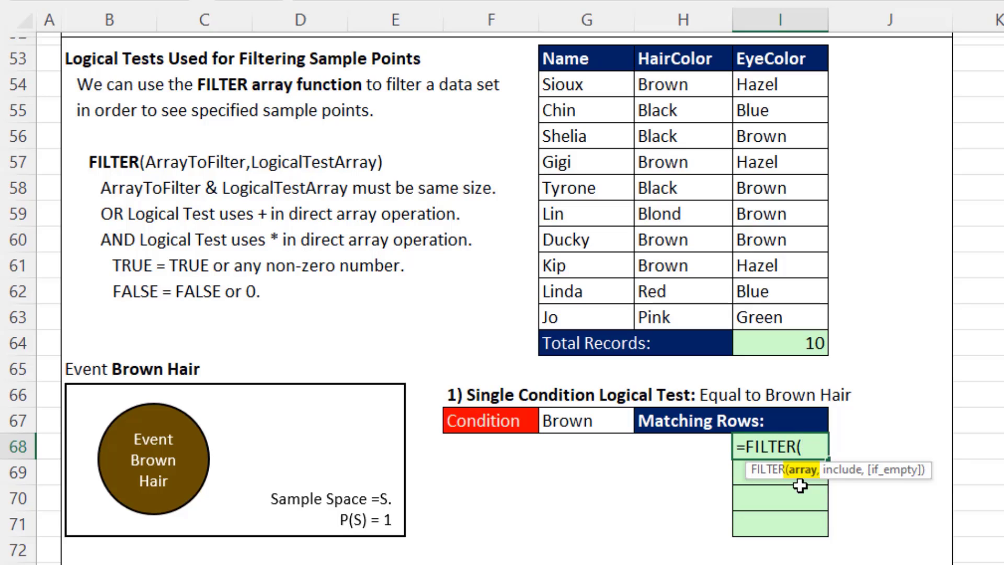
{"action": "left_click_drag", "start_coordinate": [701, 84], "coordinate": [704, 312]}
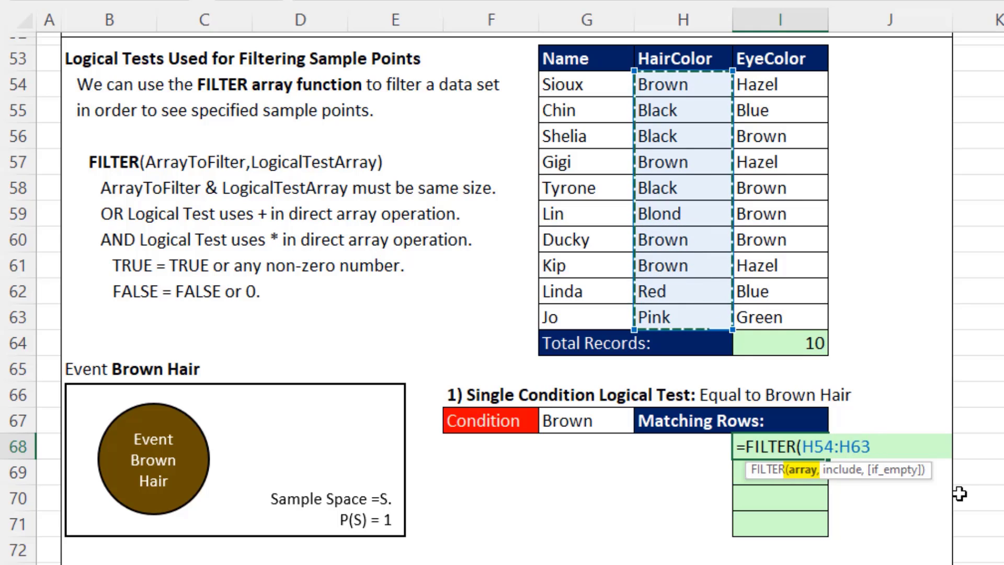
{"action": "type", "text": ","}
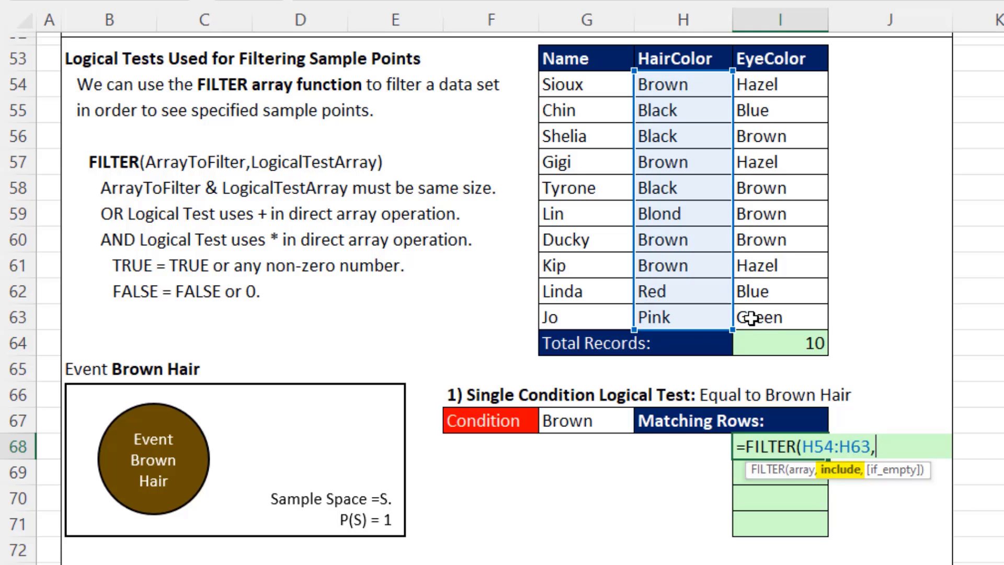
{"action": "left_click", "coordinate": [802, 469]}
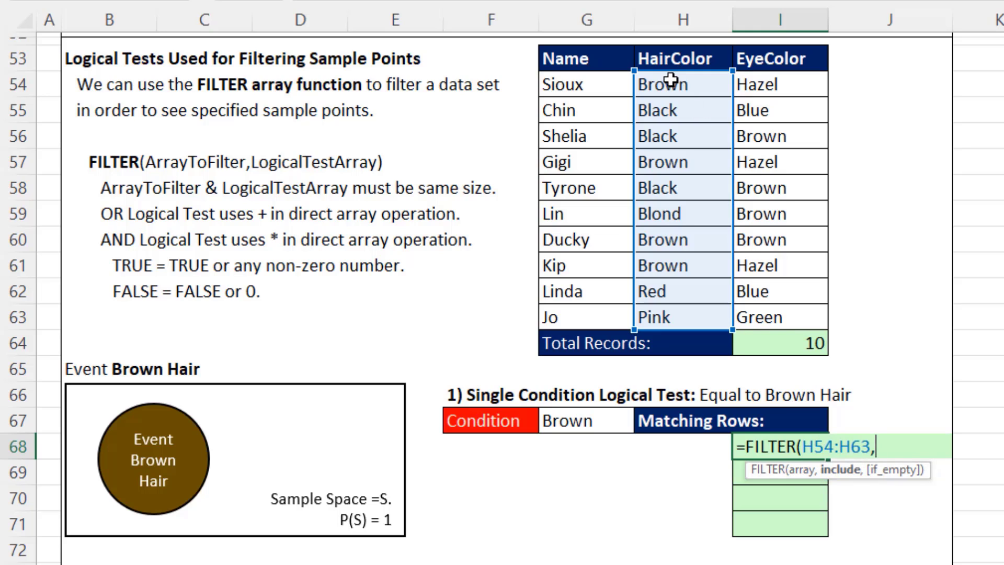
{"action": "left_click_drag", "start_coordinate": [678, 79], "coordinate": [663, 316]}
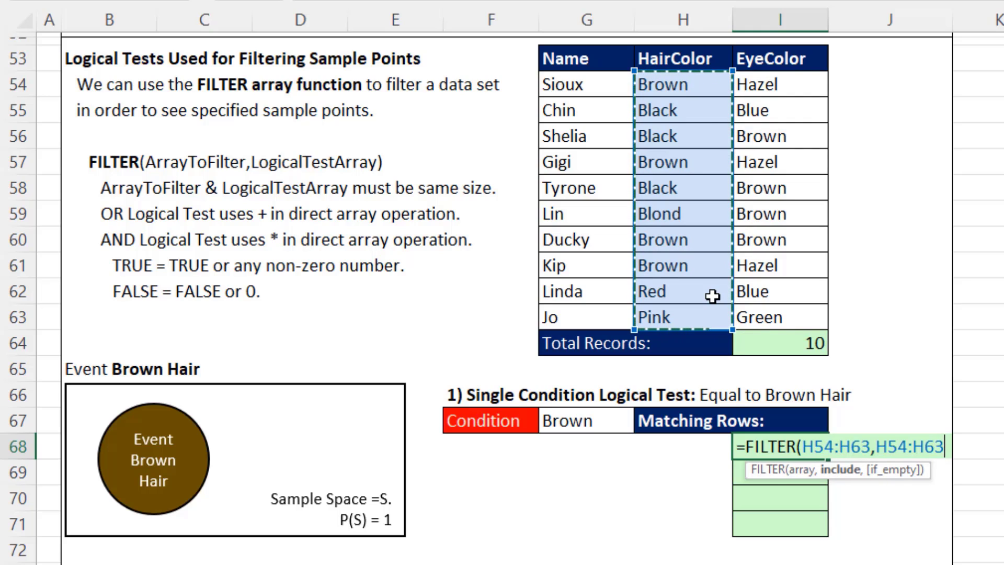
{"action": "type", "text": "="}
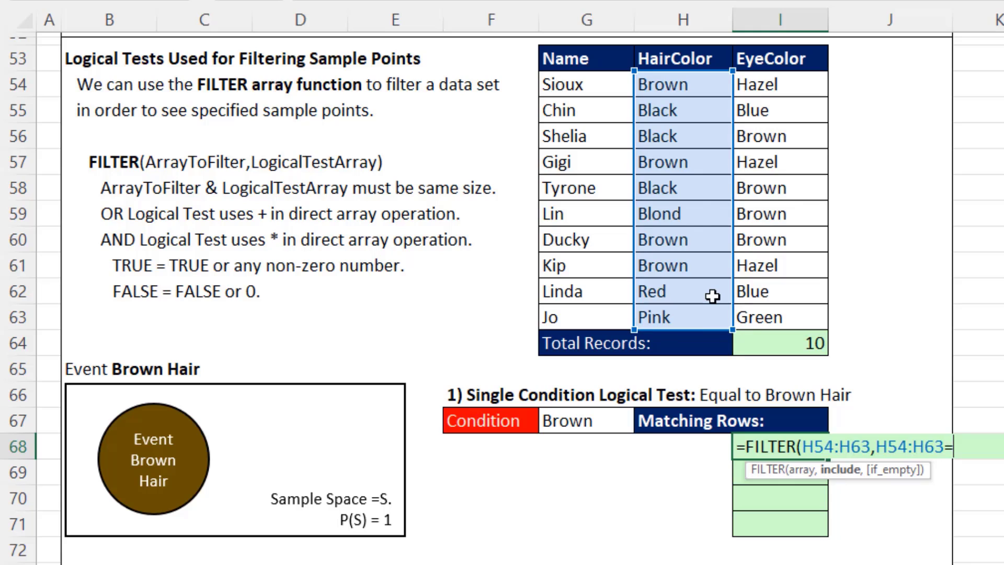
{"action": "left_click", "coordinate": [606, 418]}
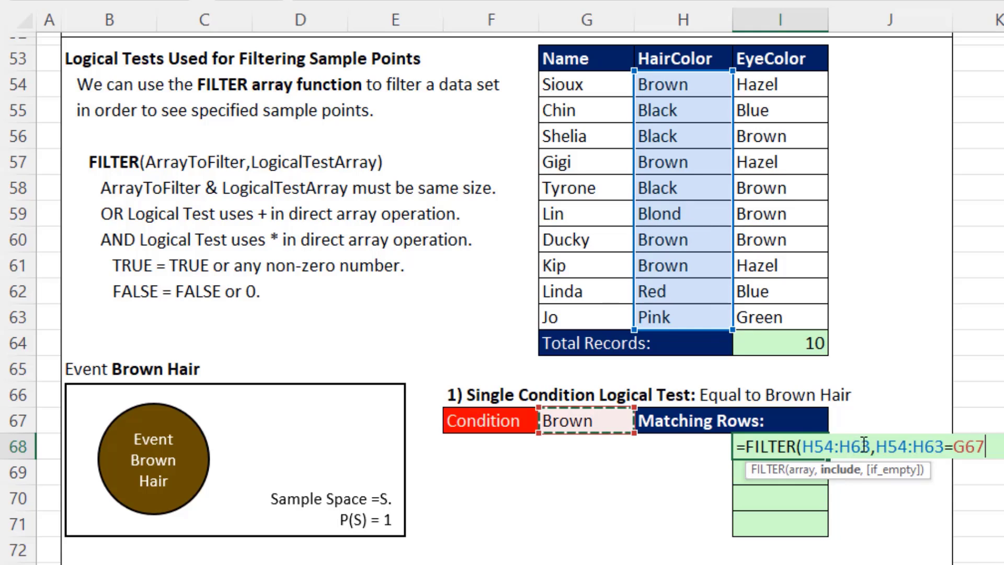
Evaluate the logical test inside the I68 formula to inspect its array, and restore the cell references
{"action": "left_click", "coordinate": [841, 471]}
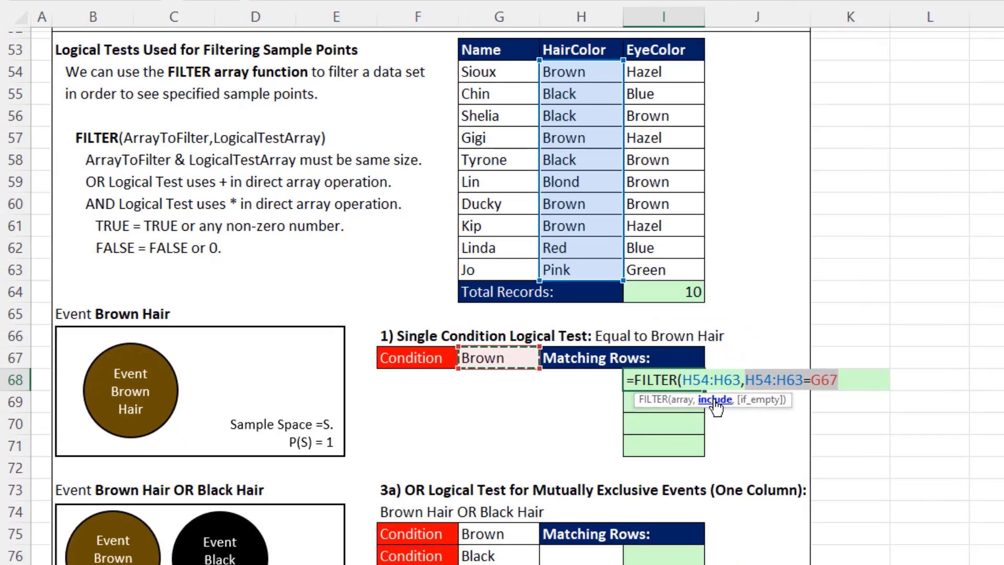
{"action": "key", "text": "F9"}
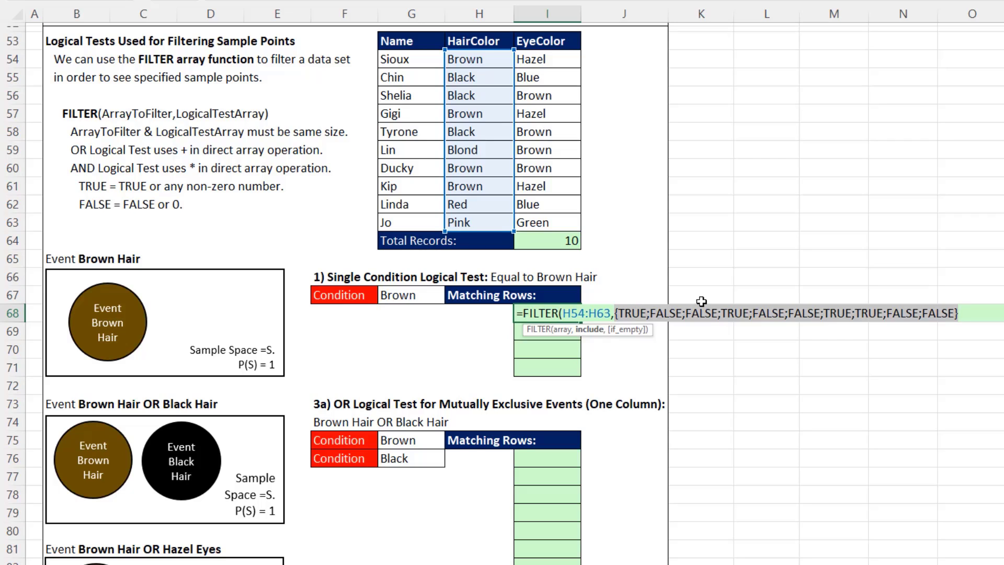
{"action": "key", "text": "ctrl+z"}
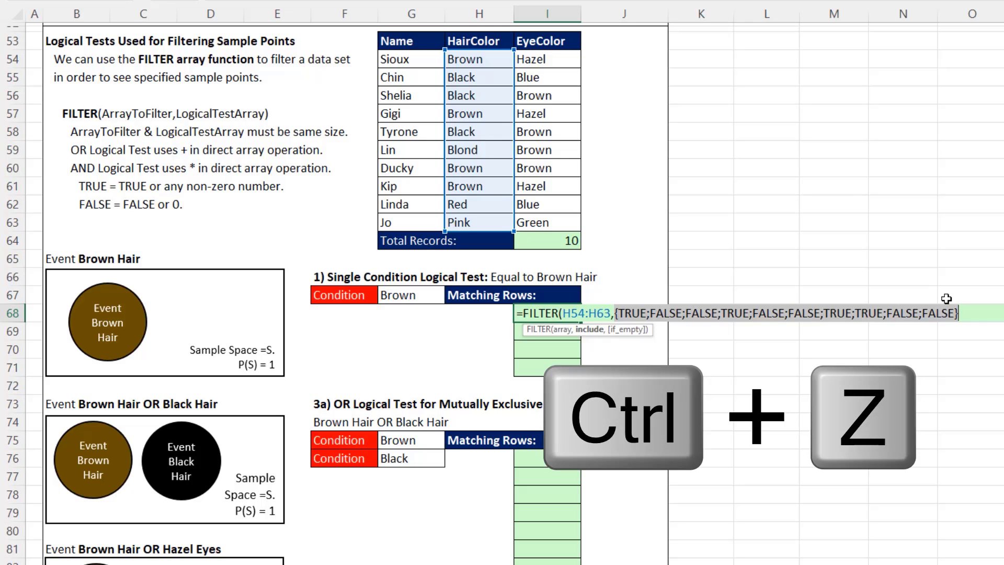
{"action": "key", "text": "ctrl+z"}
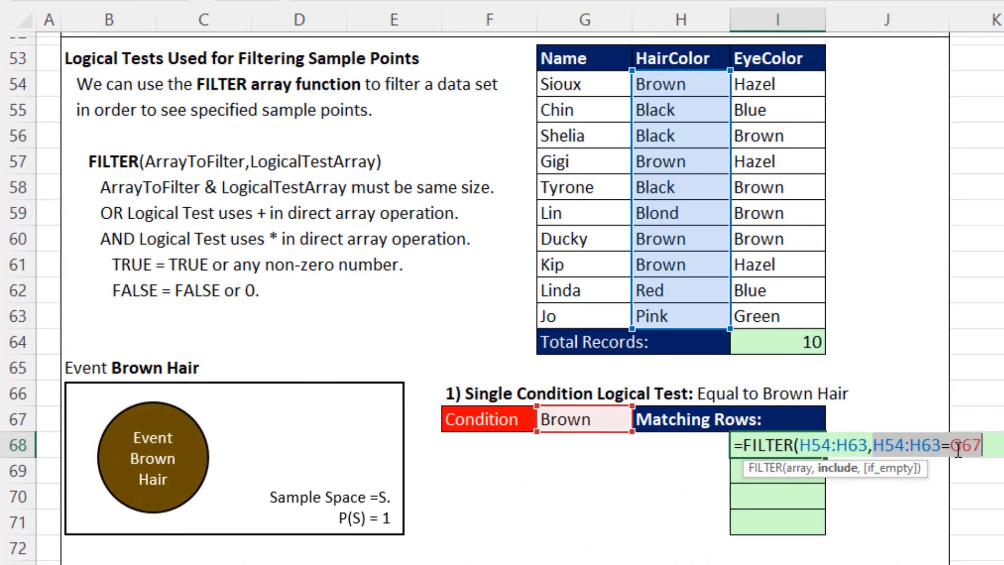
Close the parenthesis of the FILTER formula in I68 and enter it
{"action": "left_click", "coordinate": [956, 451]}
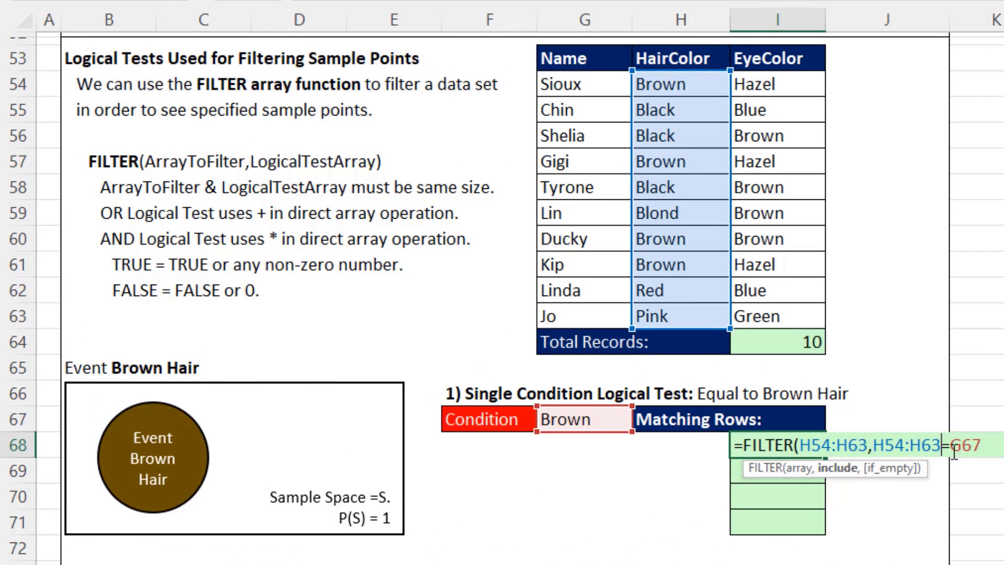
{"action": "double_click", "coordinate": [944, 444]}
{"action": "left_click", "coordinate": [988, 445]}
{"action": "type", "text": ")"}
{"action": "key", "text": "Return"}
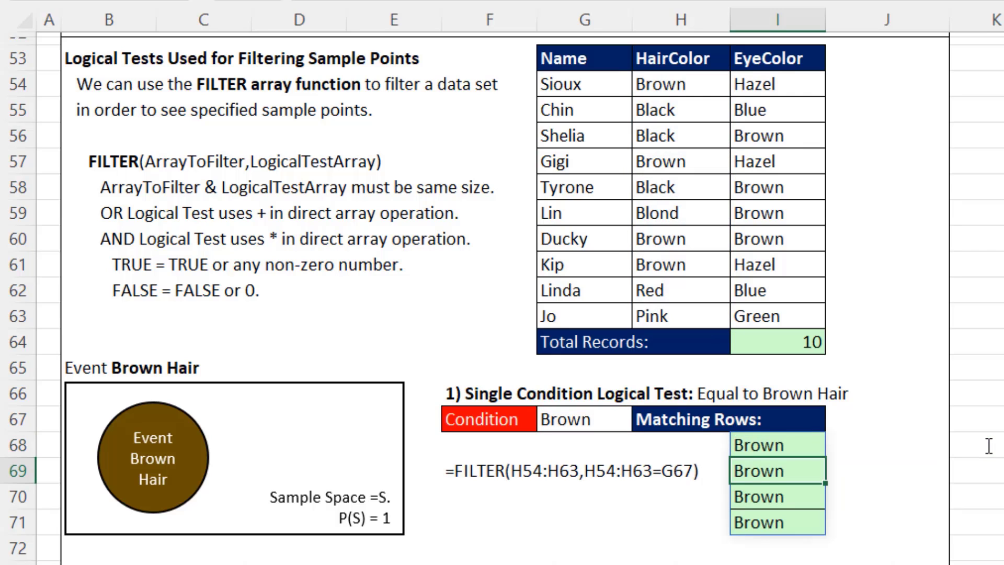
Test the filter by changing the hair color condition in G67 to Pink
{"action": "left_click", "coordinate": [622, 421]}
{"action": "type", "text": "Pi"}
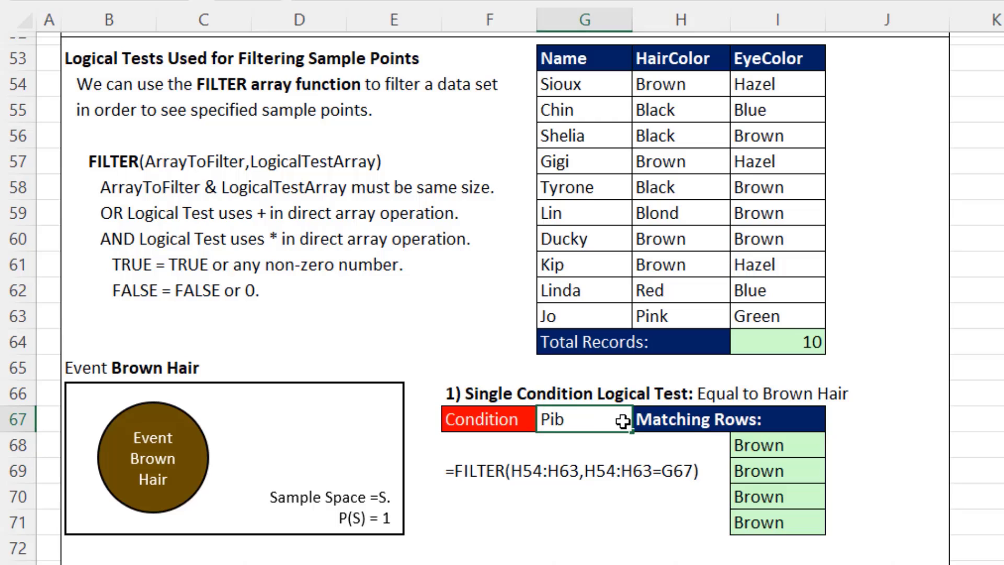
{"action": "type", "text": "nk"}
{"action": "key", "text": "Return"}
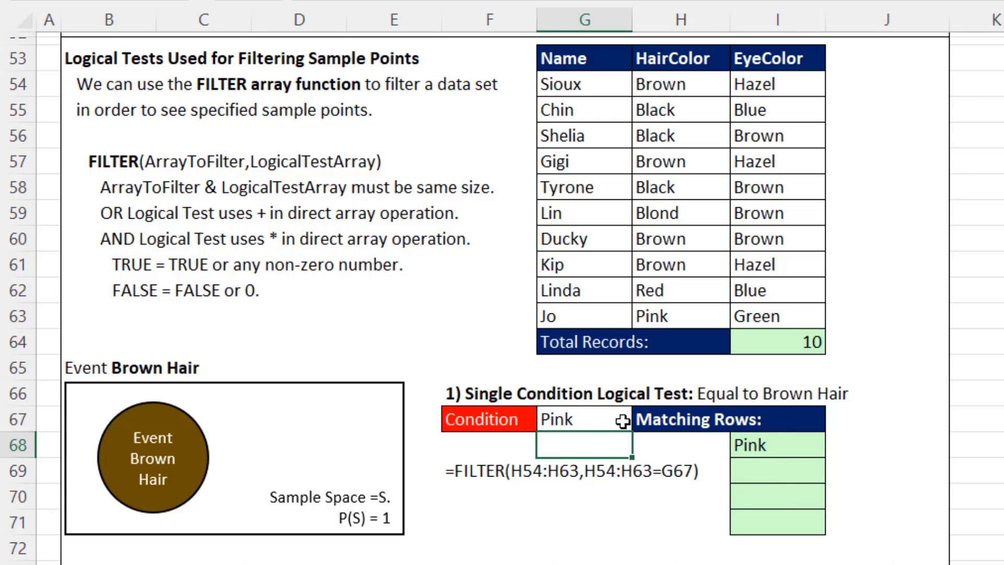
Test the filter with a nonmatching condition by entering s in G67
{"action": "left_click", "coordinate": [622, 421]}
{"action": "type", "text": "s"}
{"action": "key", "text": "Return"}
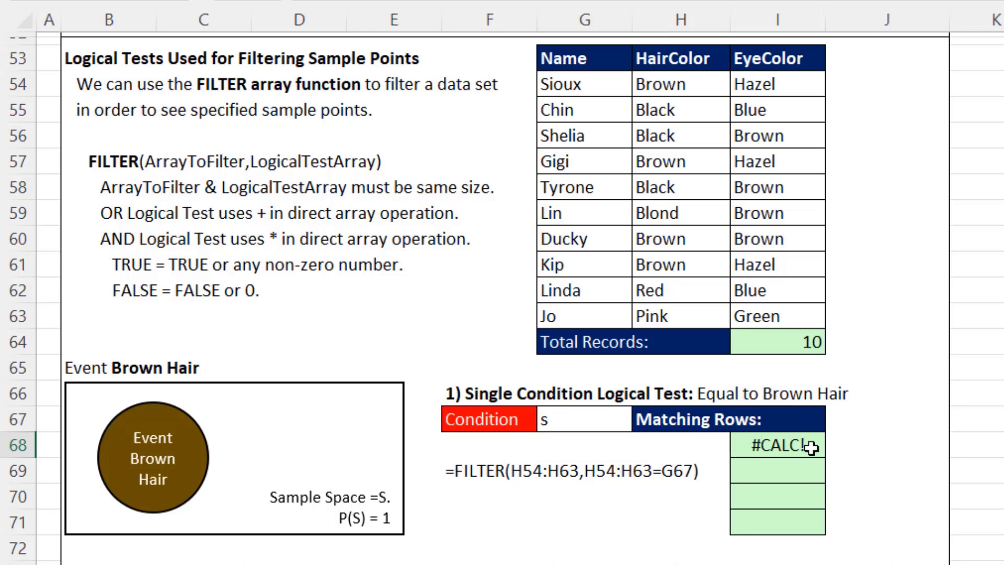
Add "NA" as the if_empty argument of the FILTER formula in I68
{"action": "left_click", "coordinate": [810, 447]}
{"action": "key", "text": "F2"}
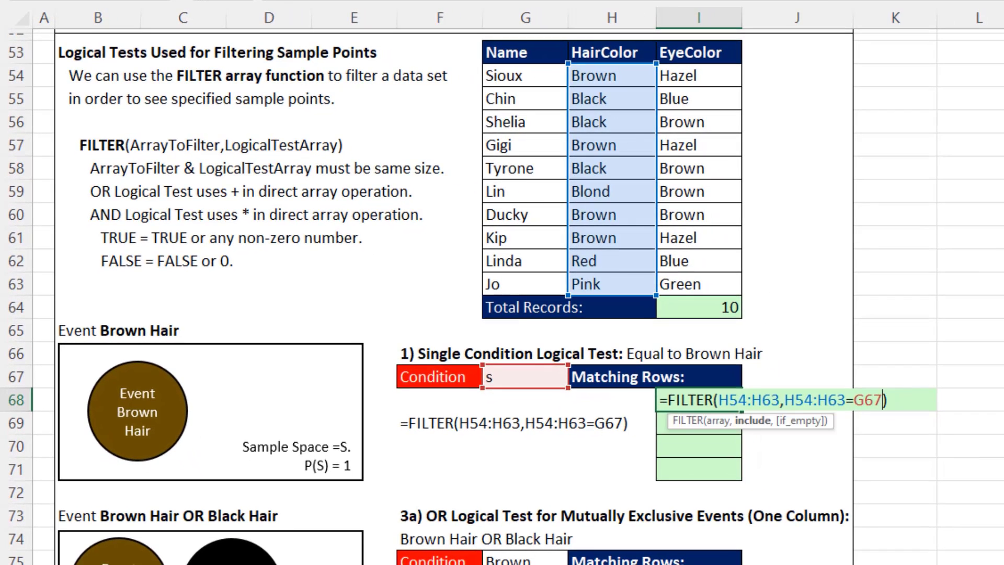
{"action": "type", "text": ","}
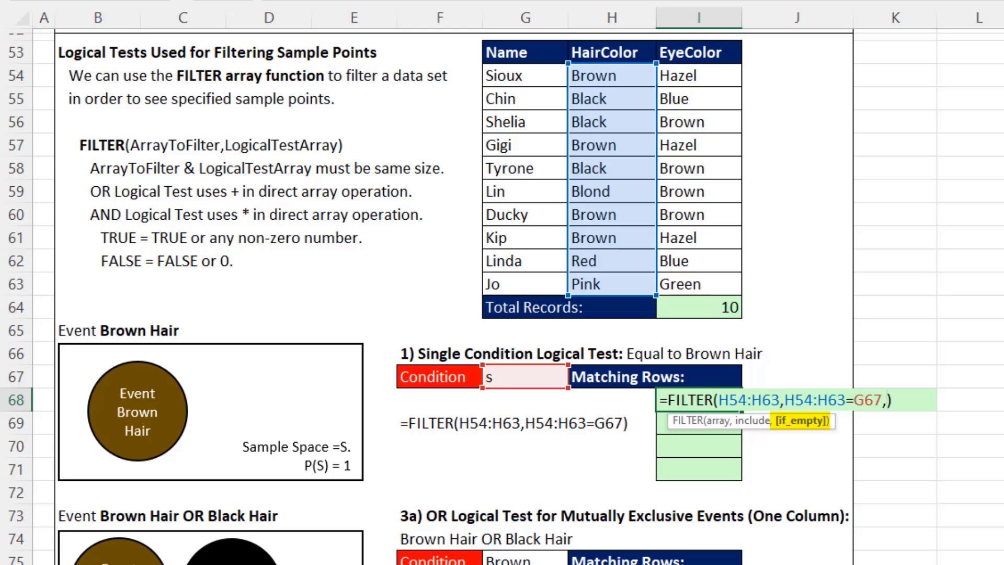
{"action": "type", "text": "\"NA"}
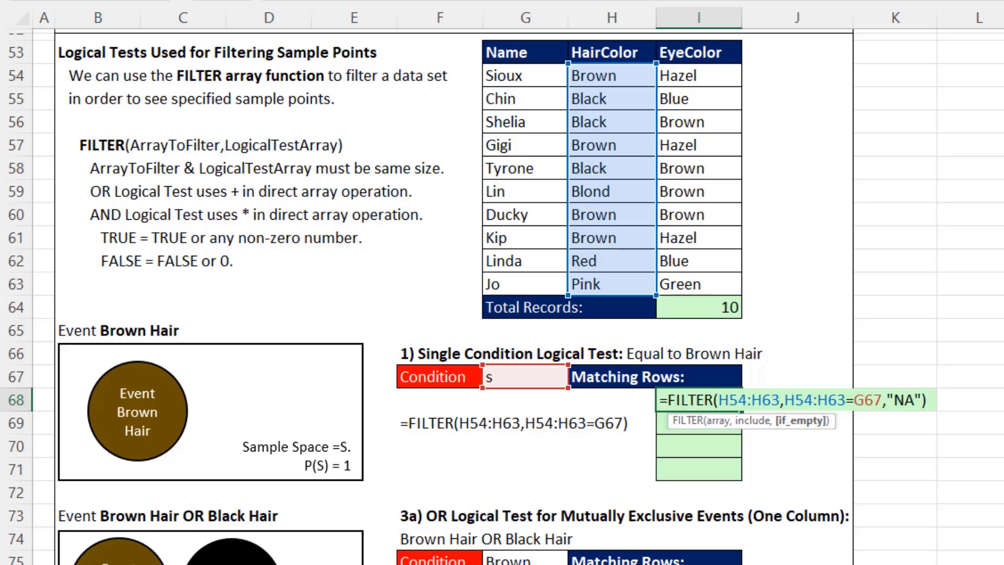
{"action": "key", "text": "ctrl+Return"}
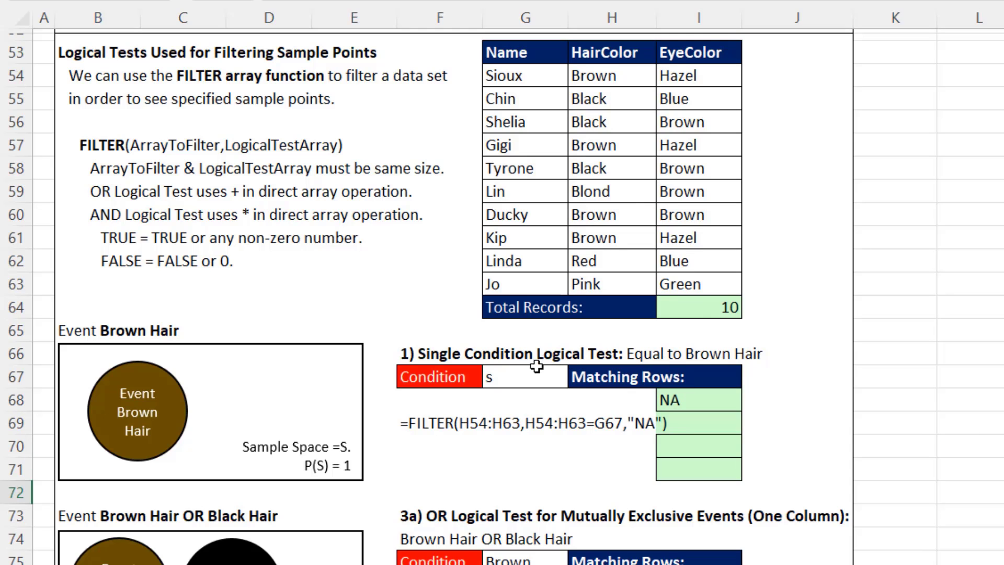
Set the condition in G67 to Brown and check the formula shown for the spilled cells I69 and I70
{"action": "left_click", "coordinate": [505, 377]}
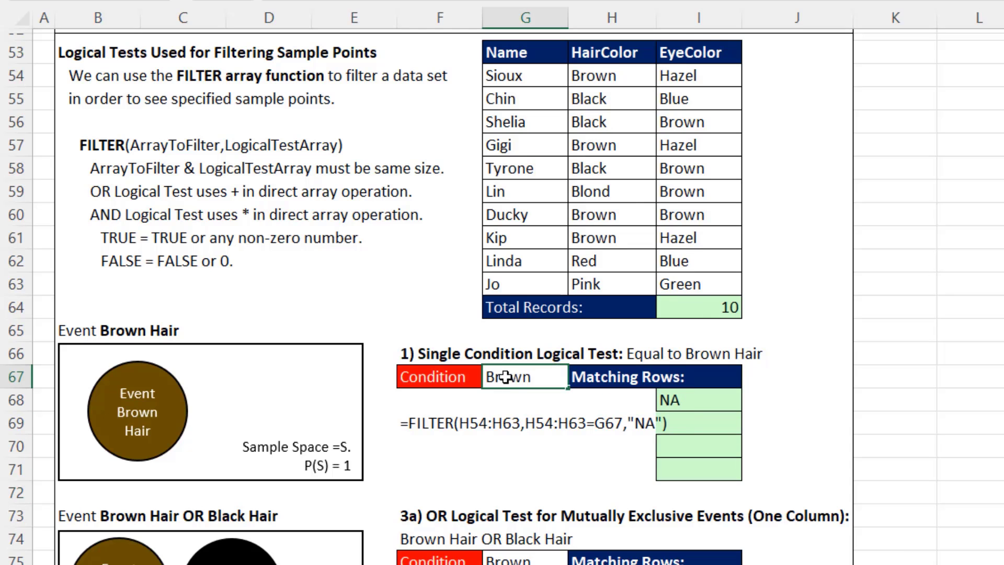
{"action": "key", "text": "Return"}
{"action": "left_click", "coordinate": [706, 424]}
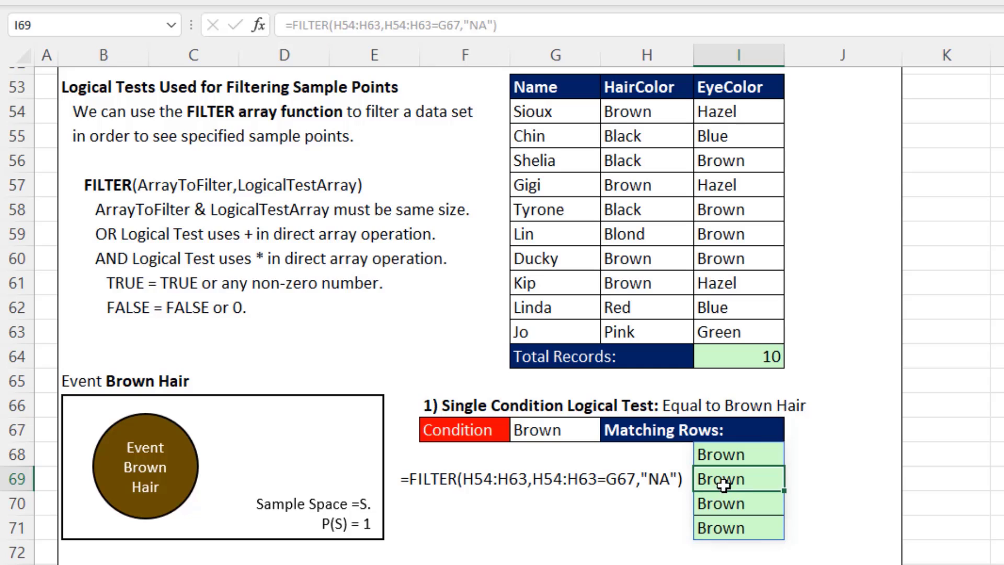
{"action": "left_click", "coordinate": [725, 501]}
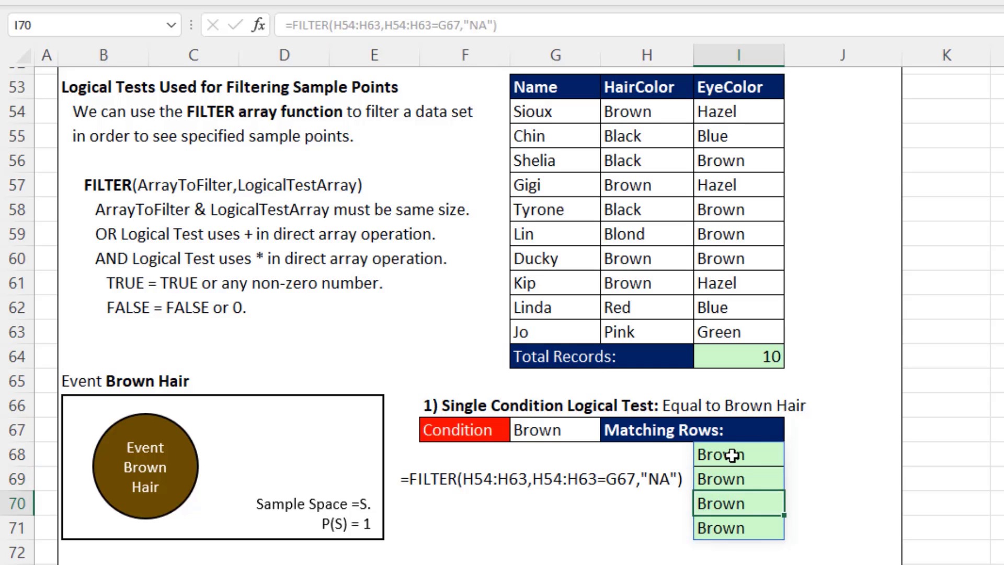
Examine the include argument of the FILTER formula in I68 and the paired conditions for the OR tests below it
{"action": "left_click", "coordinate": [732, 455]}
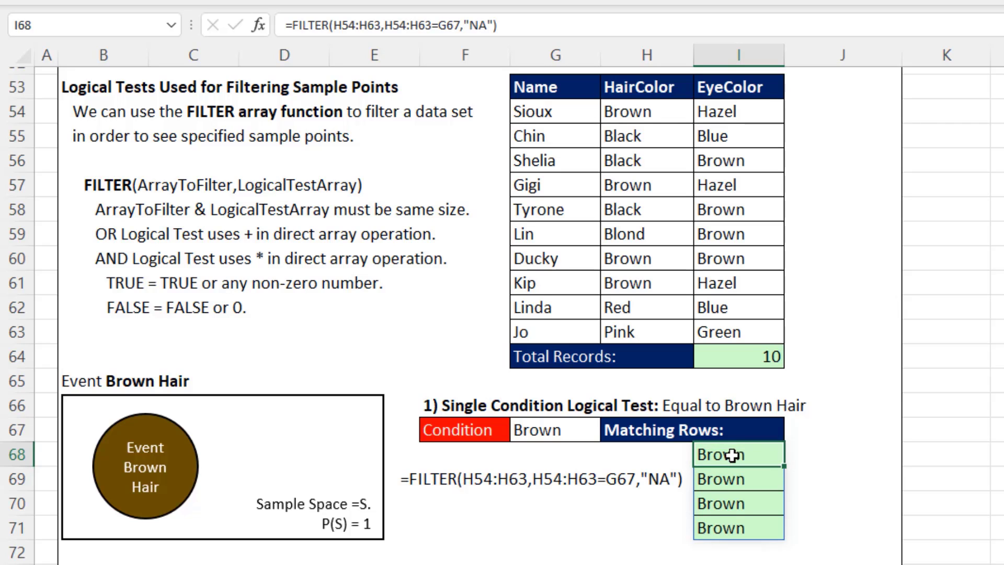
{"action": "key", "text": "F2"}
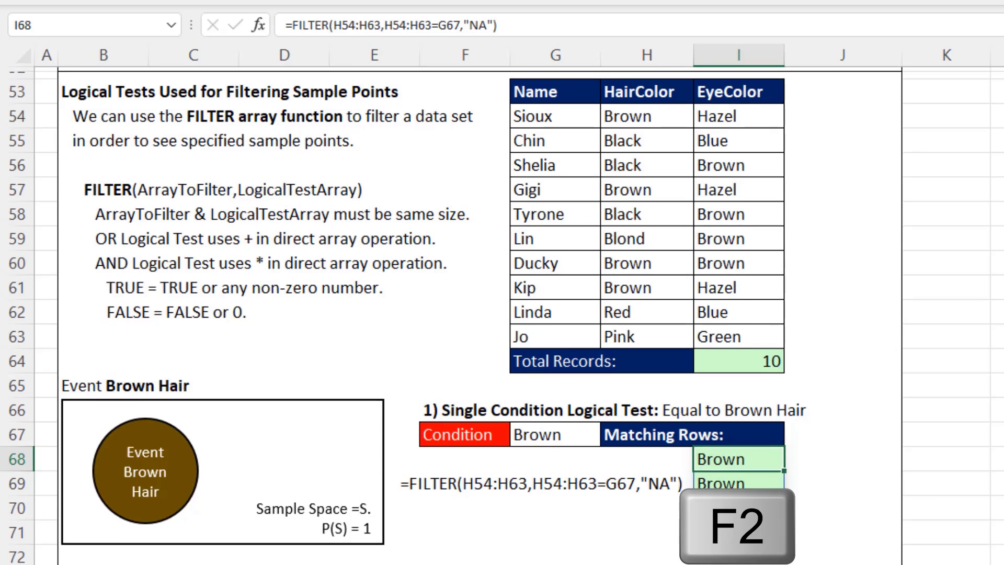
{"action": "left_click", "coordinate": [851, 460]}
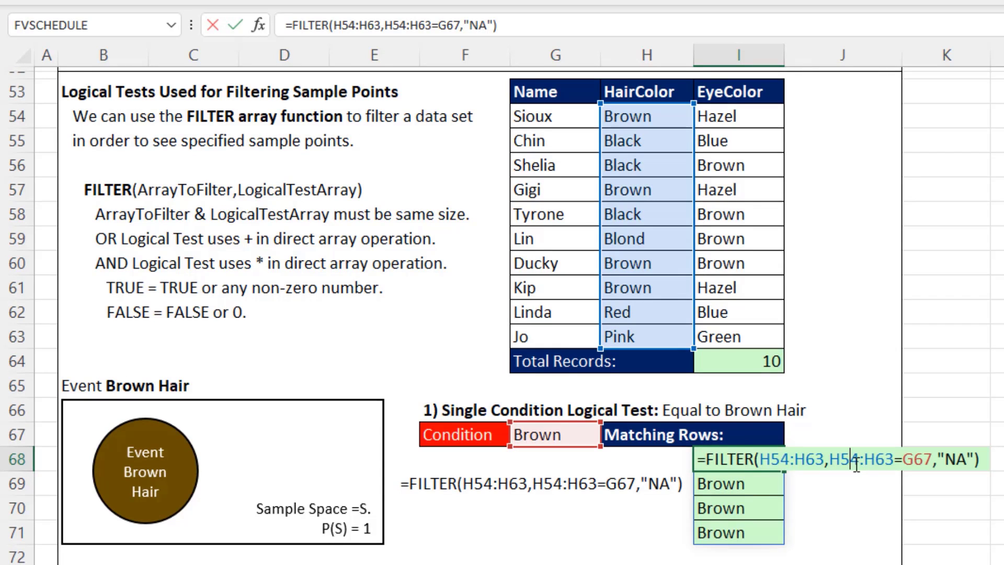
{"action": "left_click", "coordinate": [795, 481]}
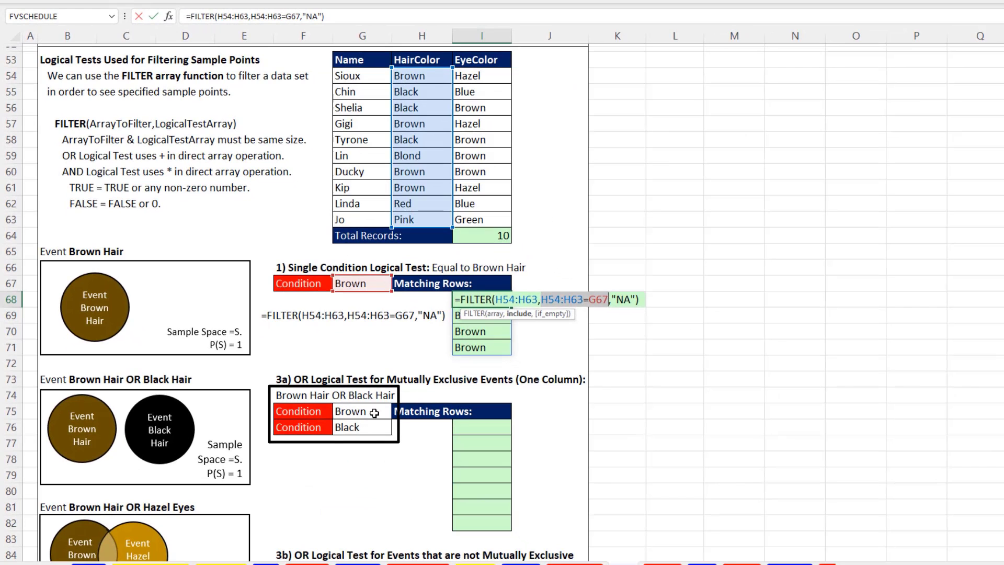
{"action": "scroll", "coordinate": [356, 427], "scroll_direction": "down", "scroll_amount": 4}
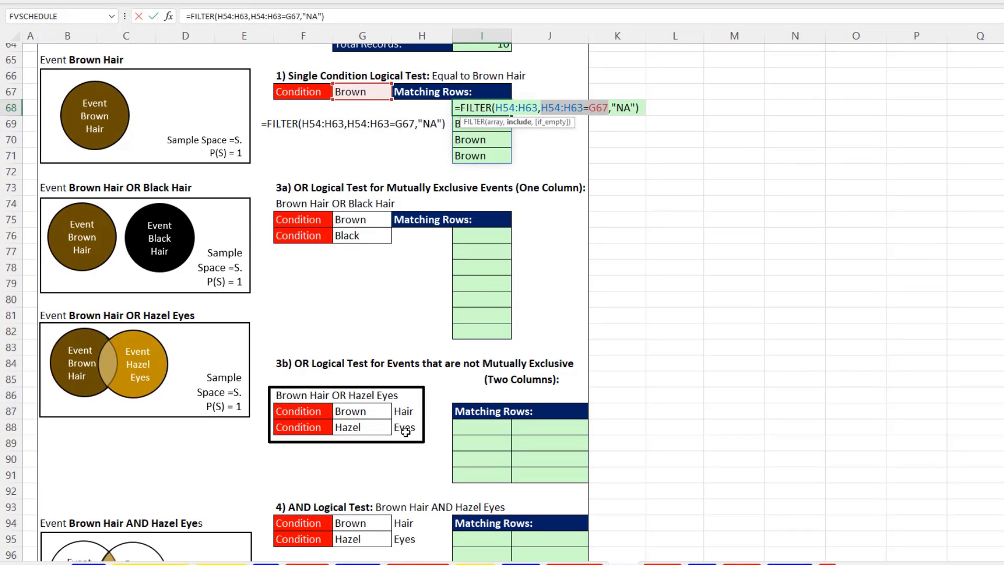
{"action": "scroll", "coordinate": [406, 432], "scroll_direction": "up", "scroll_amount": 4}
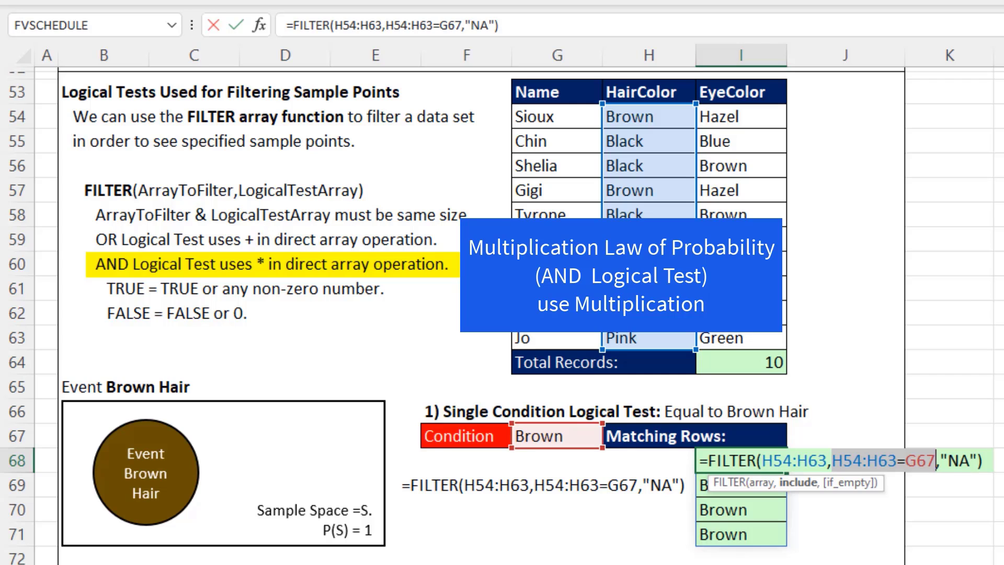
{"action": "key", "text": "ctrl+Return"}
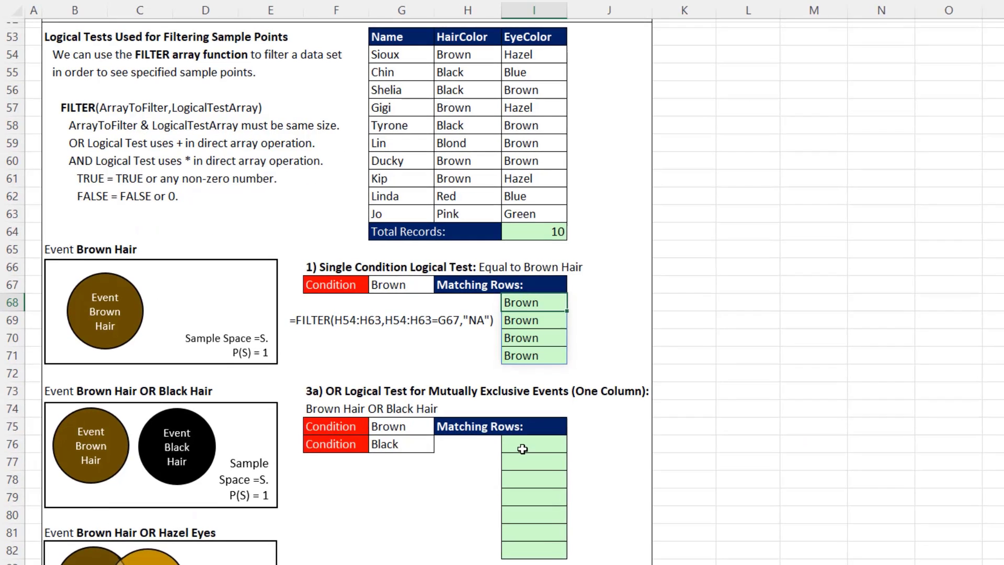
Start a FILTER formula in I76 with the hair color range H54:H63 as the array
{"action": "left_click", "coordinate": [522, 448]}
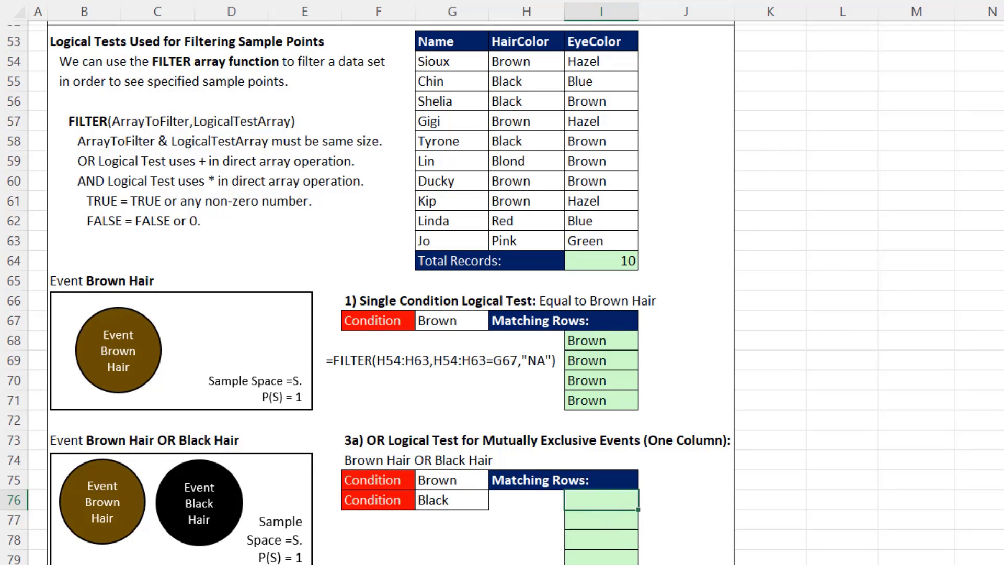
{"action": "type", "text": "=fil"}
{"action": "key", "text": "Tab"}
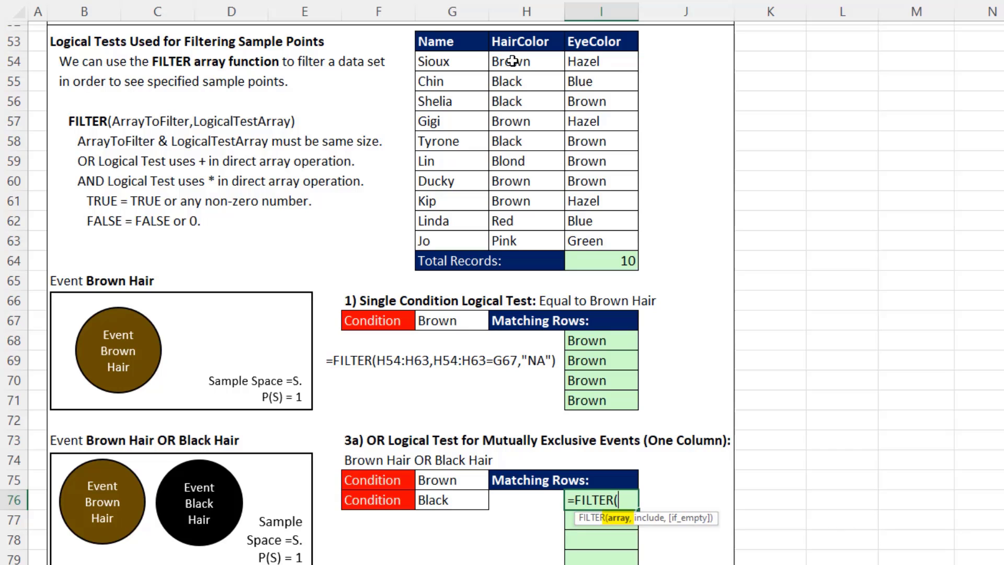
{"action": "left_click_drag", "start_coordinate": [512, 61], "coordinate": [518, 234]}
{"action": "type", "text": ","}
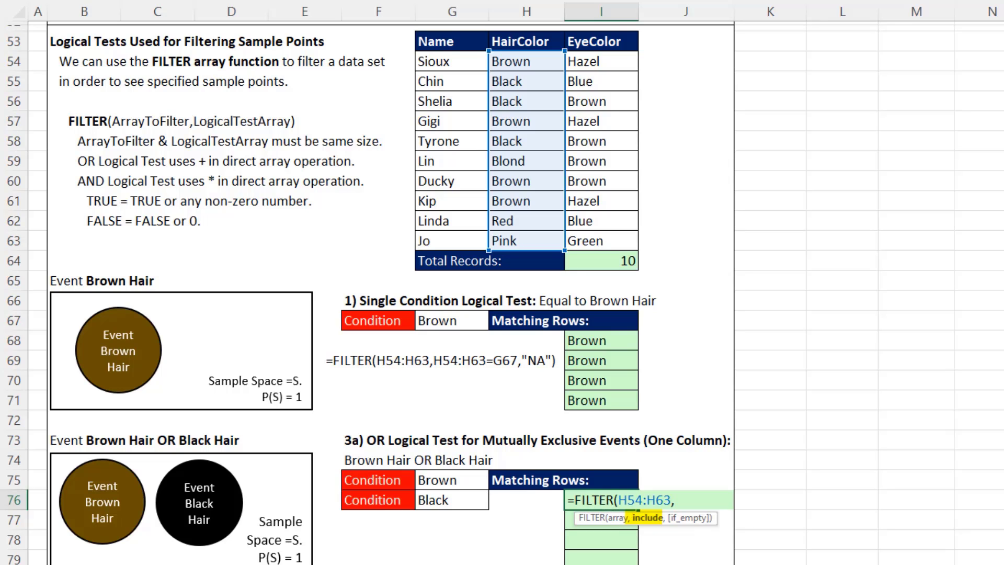
Add the parenthesized test (H54:H63=G75) as the include argument, followed by a plus sign for the OR condition
{"action": "type", "text": "("}
{"action": "left_click_drag", "start_coordinate": [510, 60], "coordinate": [513, 242]}
{"action": "type", "text": "="}
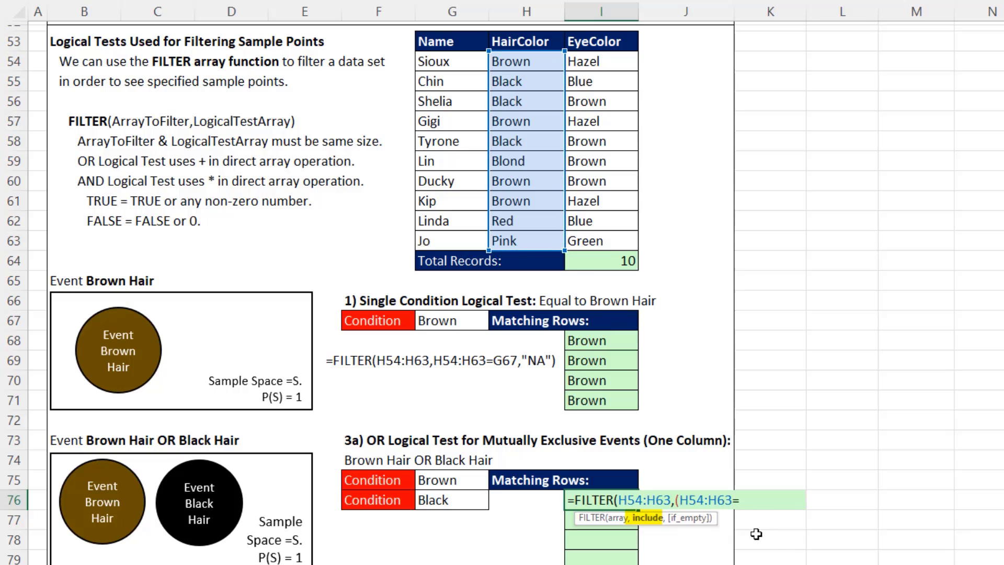
{"action": "left_click", "coordinate": [435, 480]}
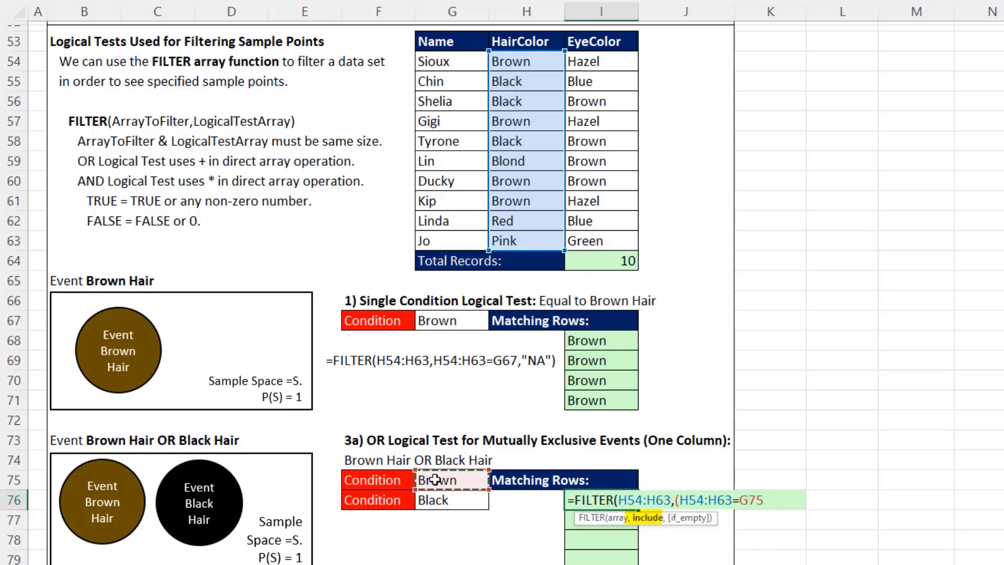
{"action": "type", "text": ")+("}
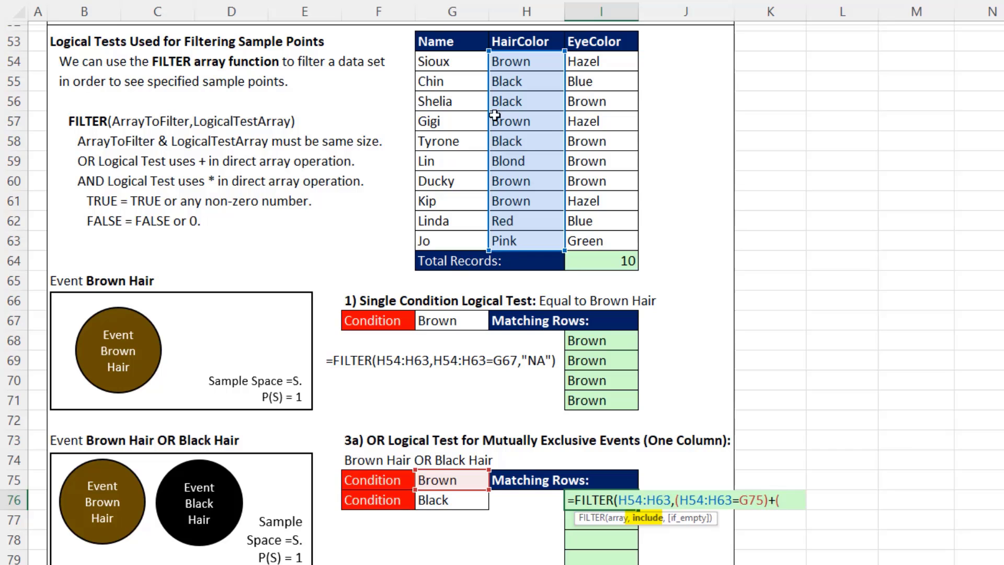
Complete the OR test with (H54:H63=G76), check the include argument, and enter the formula in I76
{"action": "left_click_drag", "start_coordinate": [510, 61], "coordinate": [514, 238]}
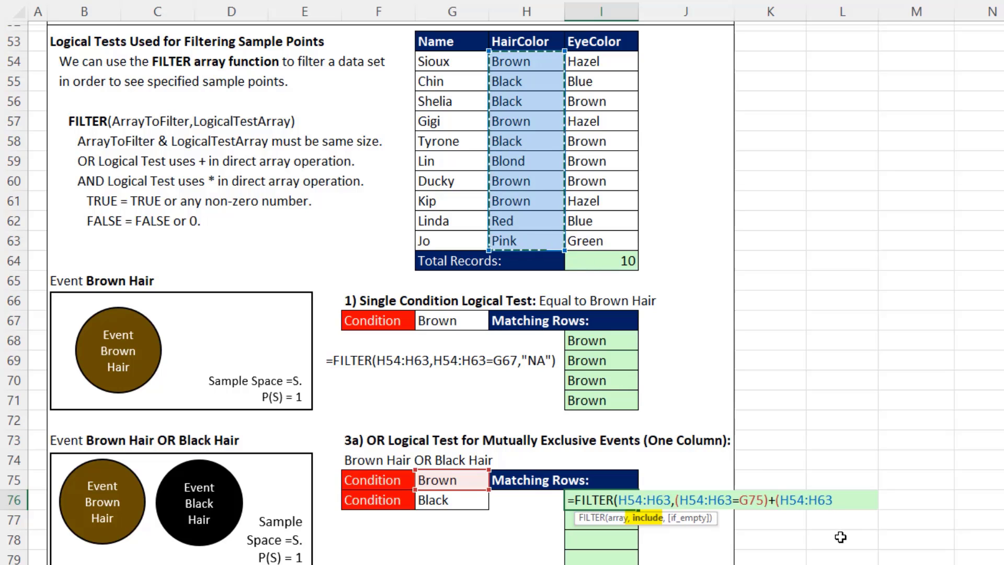
{"action": "type", "text": "="}
{"action": "left_click", "coordinate": [432, 500]}
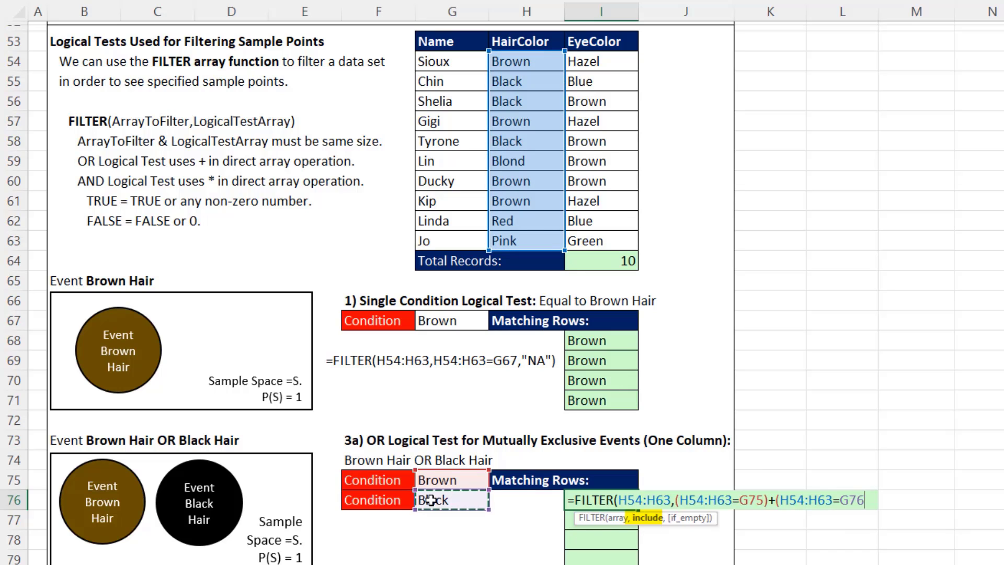
{"action": "type", "text": ")"}
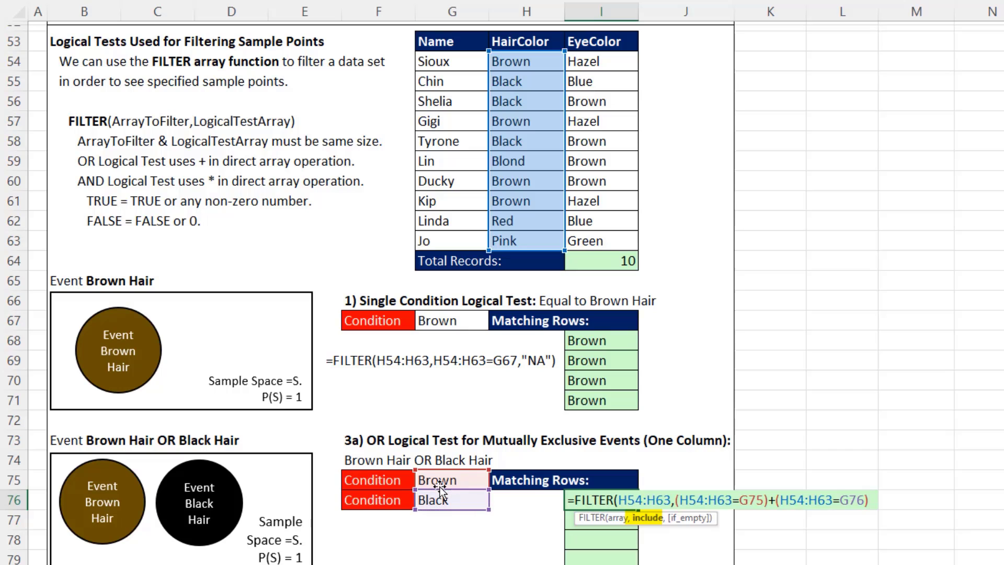
{"action": "left_click", "coordinate": [643, 522]}
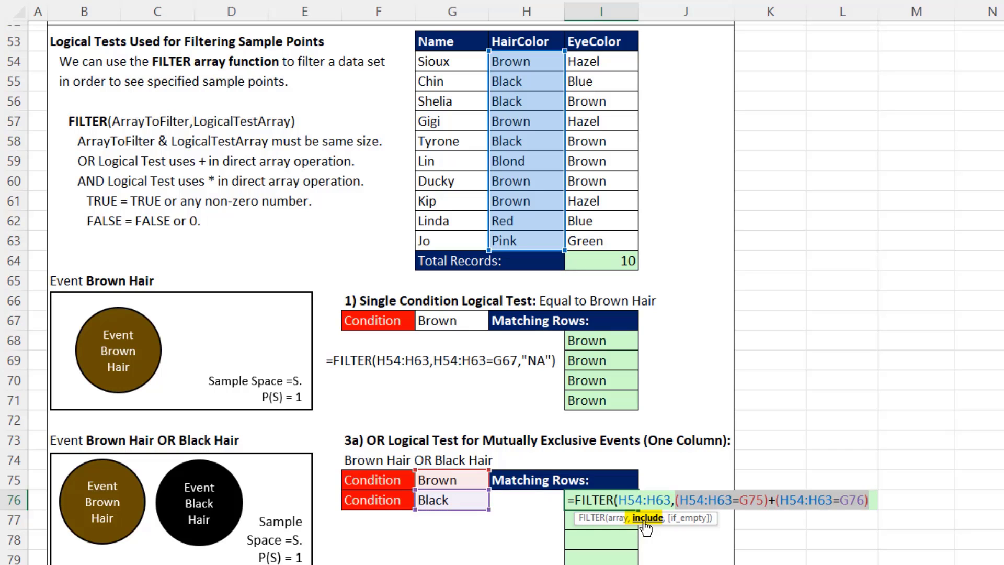
{"action": "left_click", "coordinate": [878, 503]}
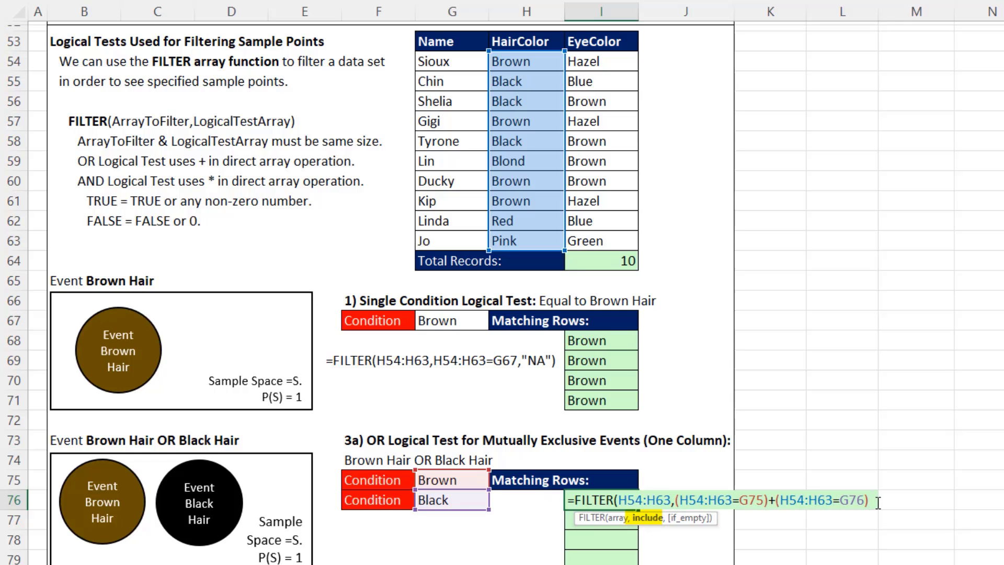
{"action": "type", "text": ")"}
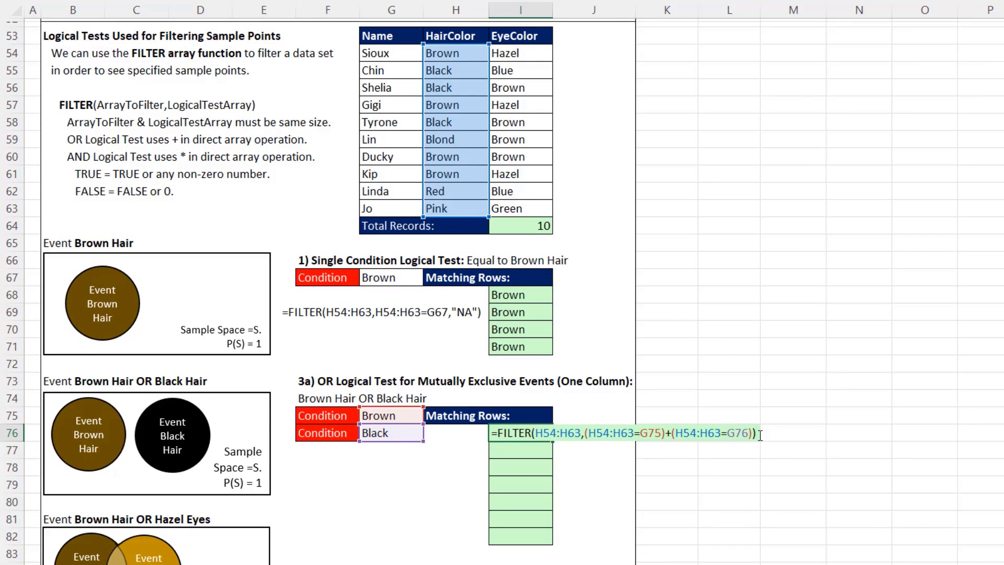
{"action": "key", "text": "Return"}
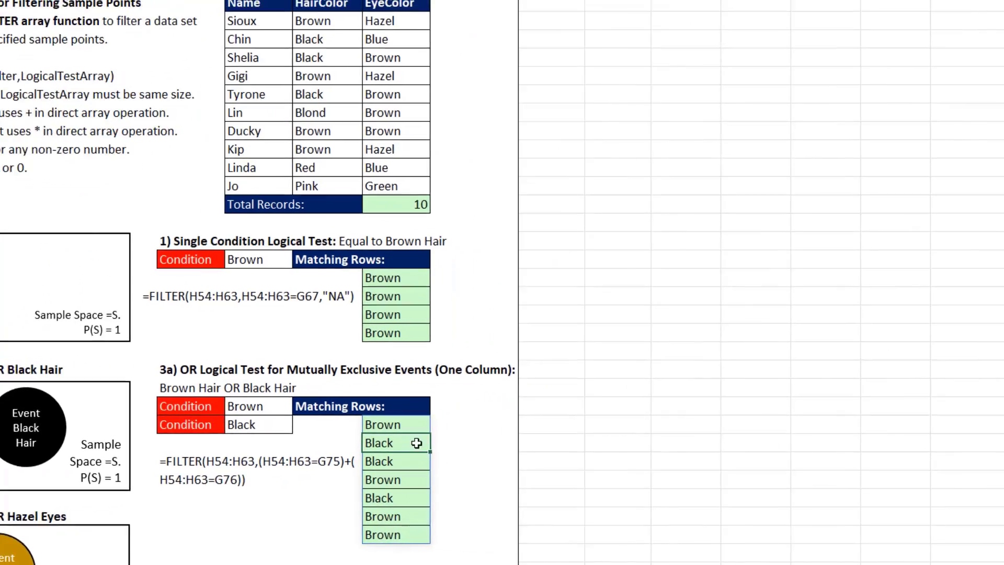
Evaluate the first logical test, H54:H63=G75, in place within the I76 formula
{"action": "left_click", "coordinate": [405, 426]}
{"action": "key", "text": "F2"}
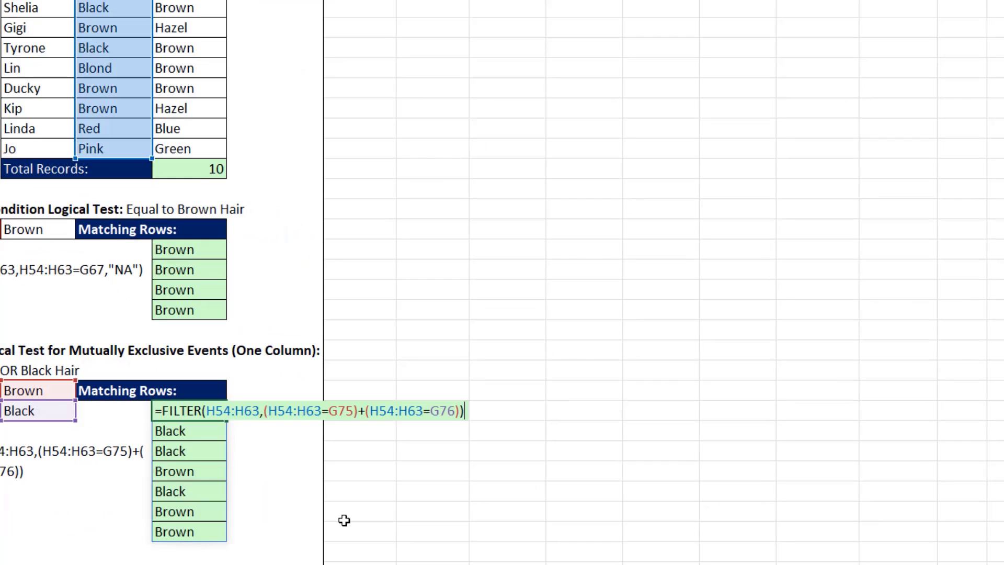
{"action": "left_click", "coordinate": [268, 414]}
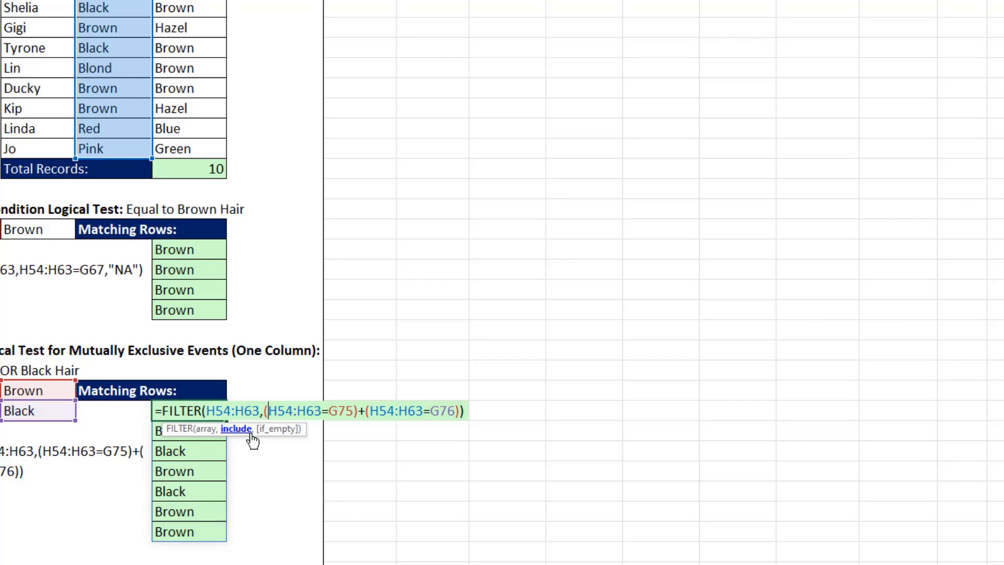
{"action": "left_click_drag", "start_coordinate": [269, 413], "coordinate": [354, 412]}
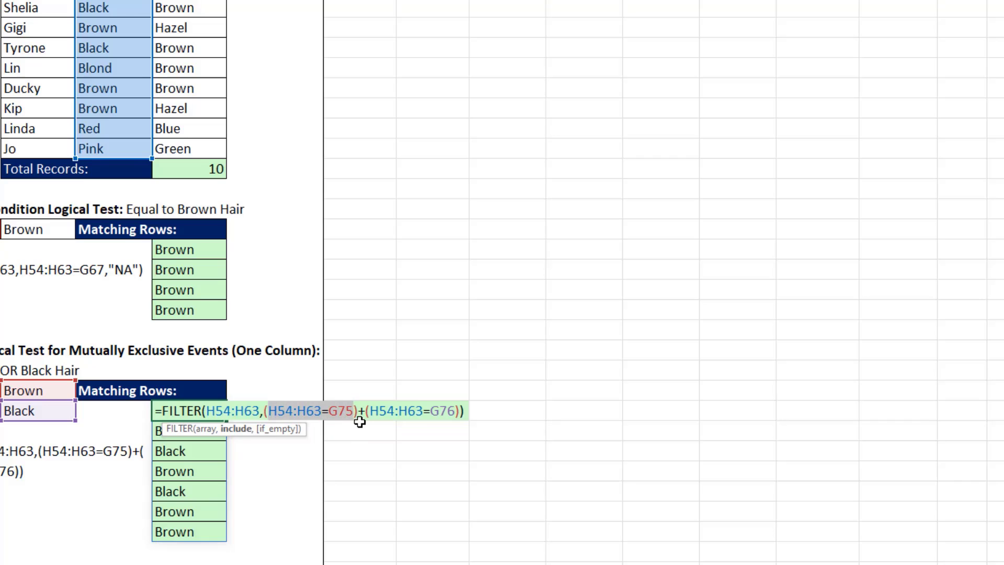
{"action": "key", "text": "F9"}
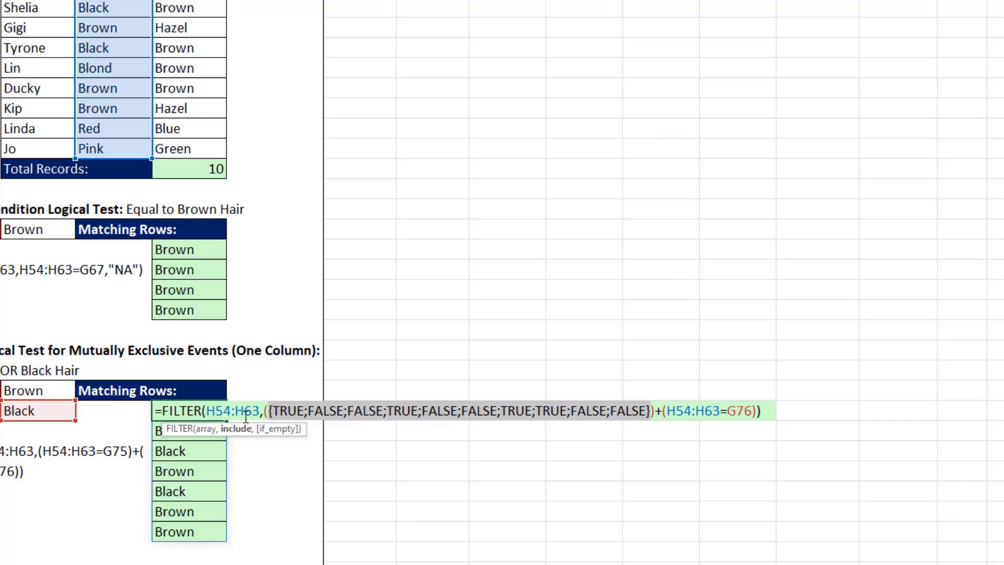
Evaluate the second logical test, H54:H63=G76, in place within the I76 formula
{"action": "left_click", "coordinate": [676, 411]}
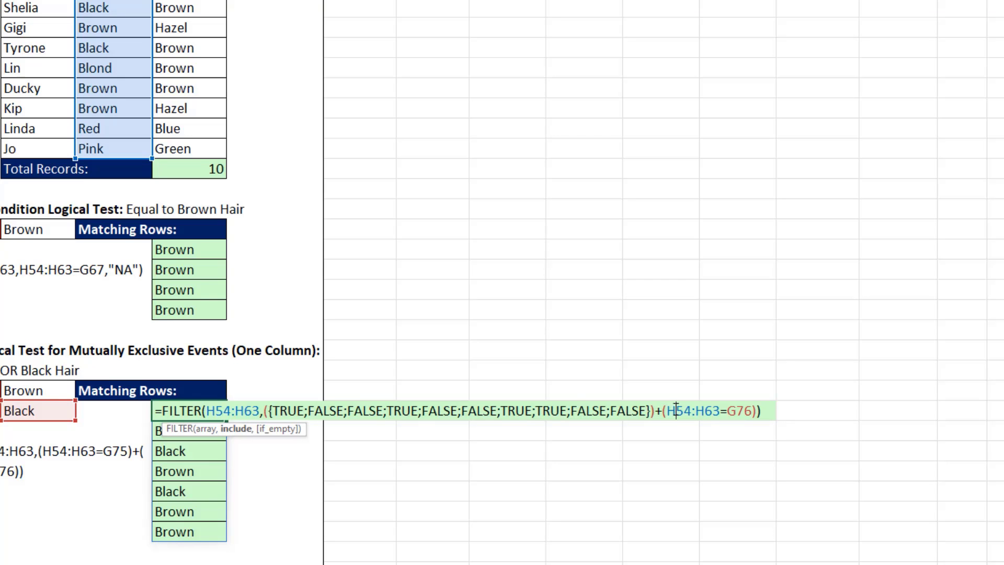
{"action": "left_click_drag", "start_coordinate": [667, 410], "coordinate": [752, 409]}
{"action": "key", "text": "F9"}
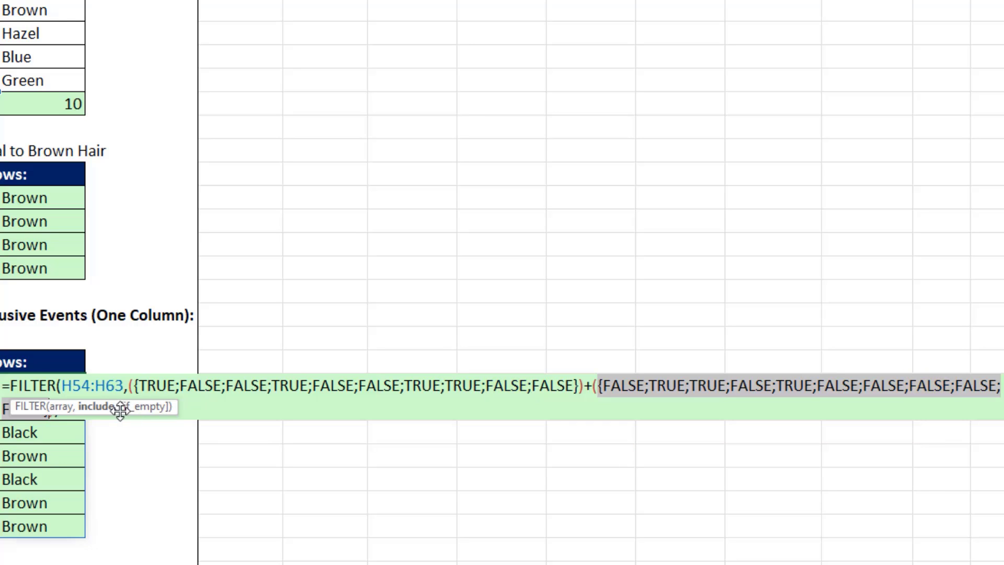
Evaluate the entire include argument of the I76 formula in place, and discard the evaluation to restore the original formula
{"action": "left_click", "coordinate": [96, 406]}
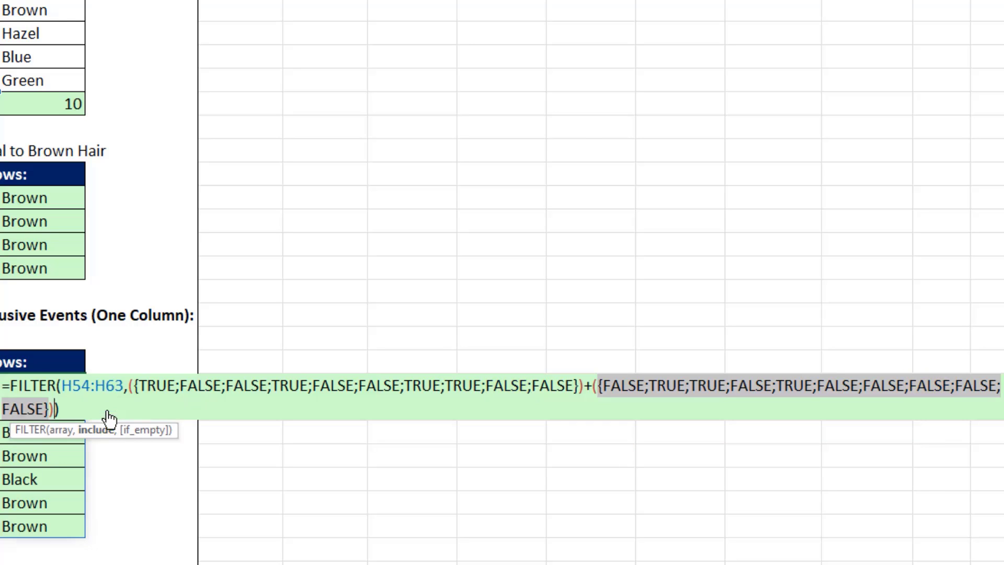
{"action": "key", "text": "F9"}
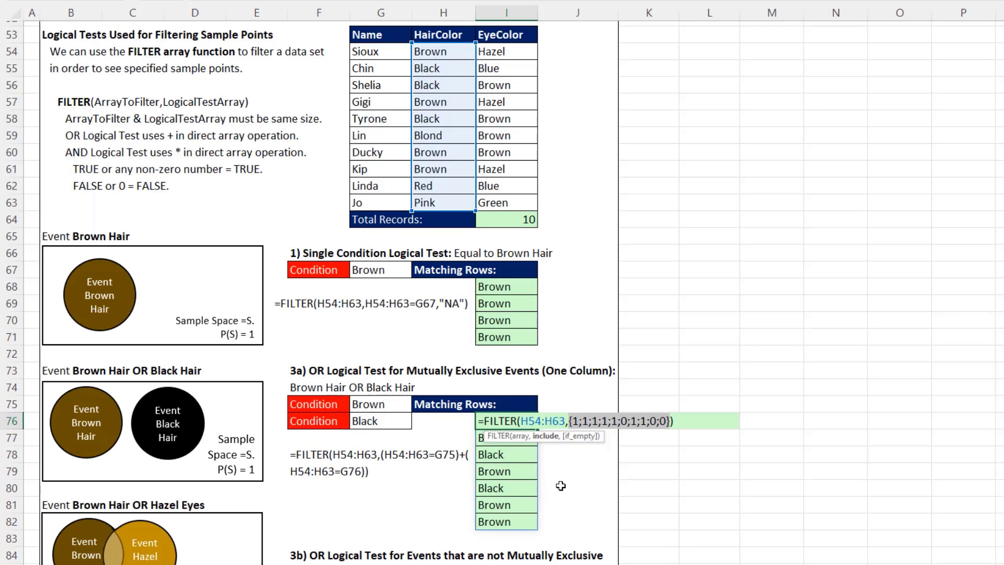
{"action": "key", "text": "Escape"}
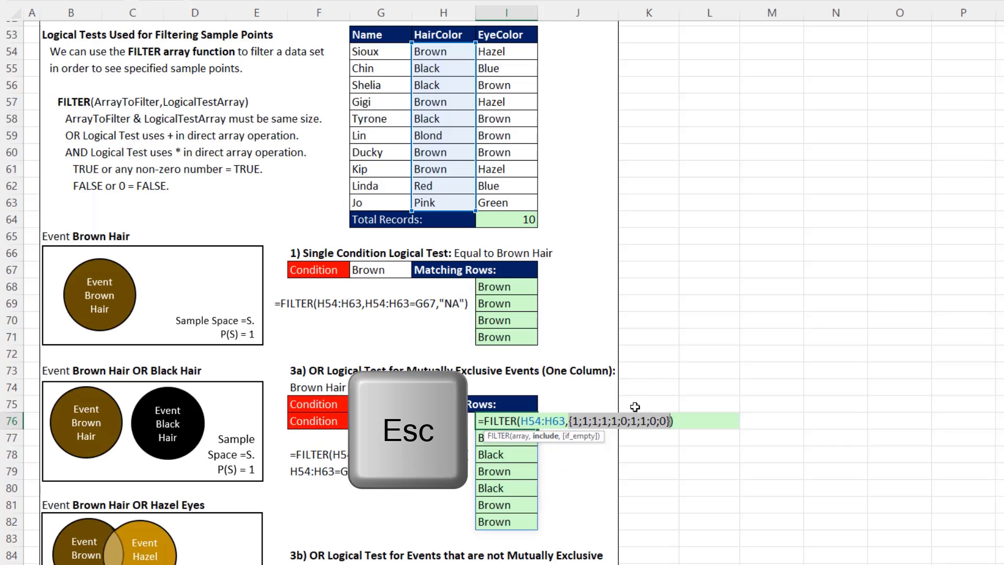
{"action": "key", "text": "Escape"}
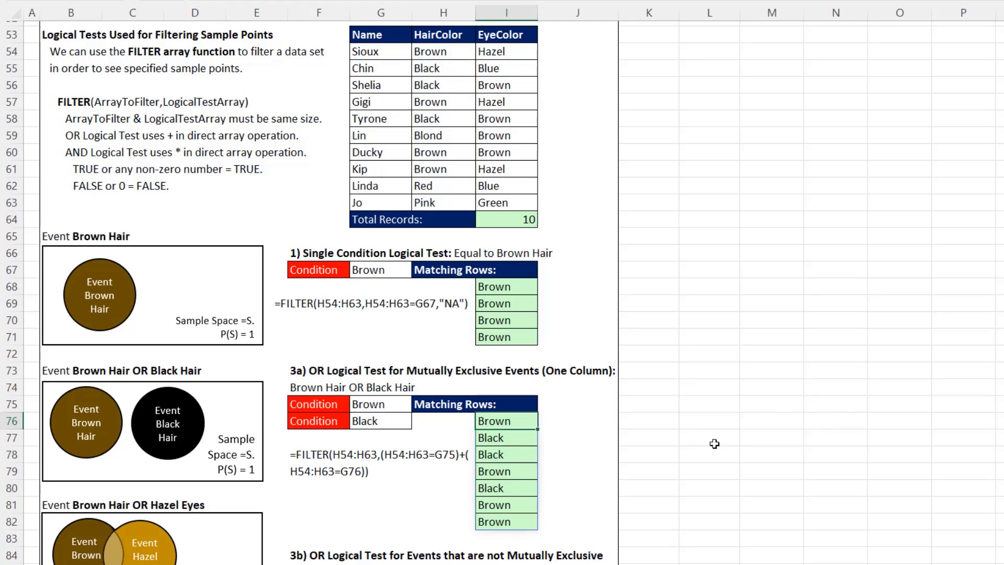
{"action": "key", "text": "F2"}
{"action": "key", "text": "Escape"}
Start a FILTER formula in I88 with the hair and eye color columns H54:I63 as the array
{"action": "scroll", "coordinate": [662, 459], "scroll_direction": "down", "scroll_amount": 4}
{"action": "scroll", "coordinate": [662, 467], "scroll_direction": "down", "scroll_amount": 1}
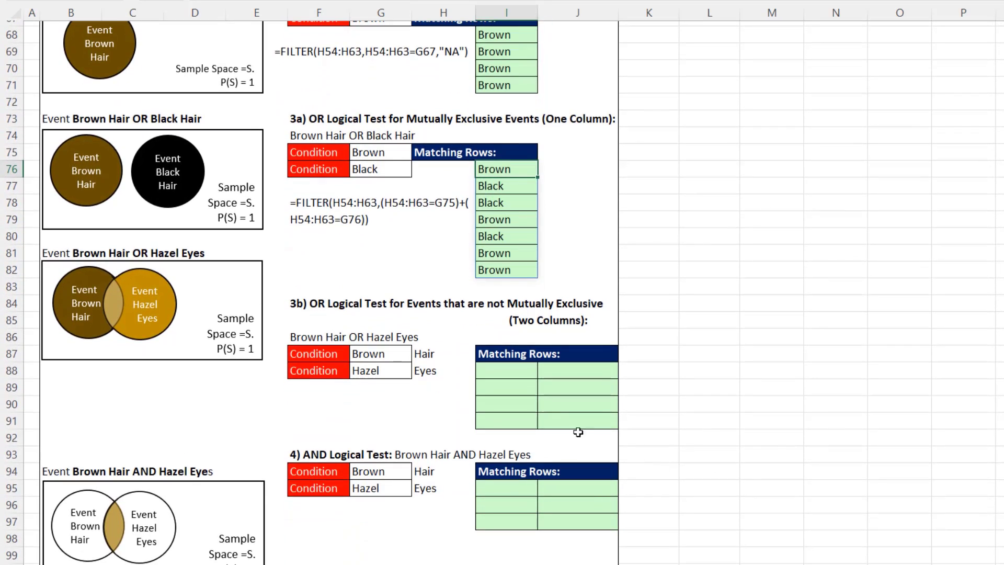
{"action": "left_click", "coordinate": [499, 373]}
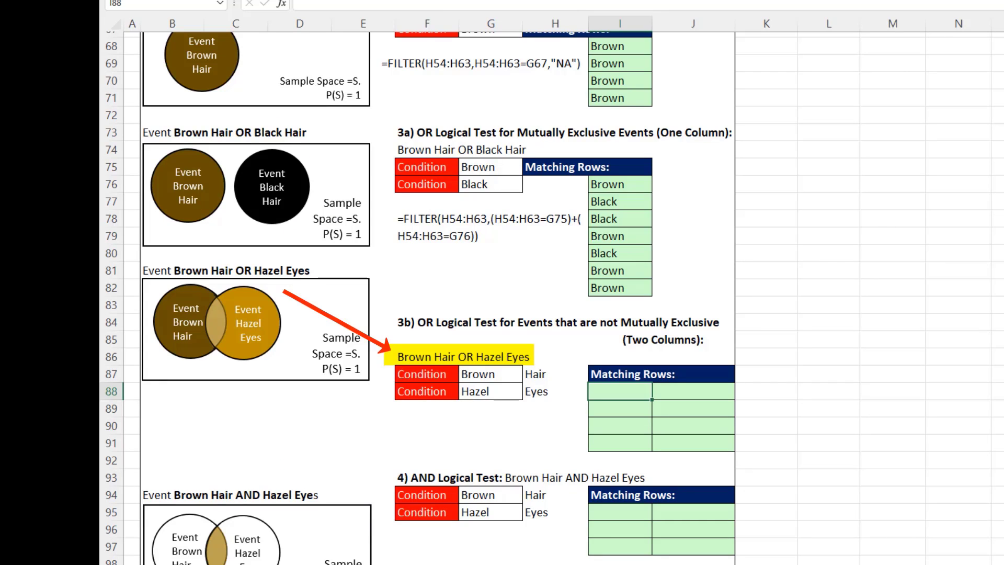
{"action": "type", "text": "=fil"}
{"action": "key", "text": "Tab"}
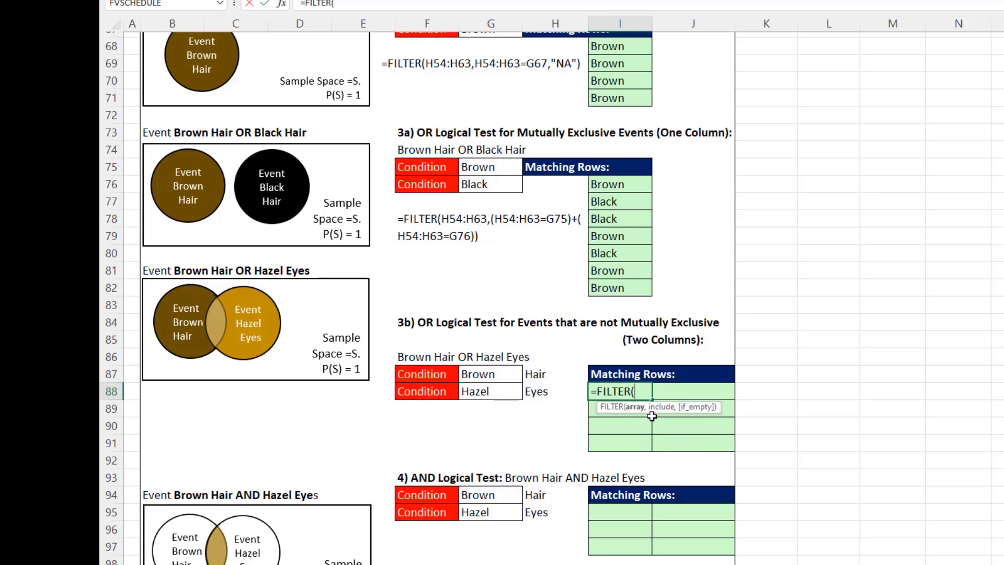
{"action": "scroll", "coordinate": [648, 434], "scroll_direction": "up", "scroll_amount": 2}
{"action": "scroll", "coordinate": [647, 435], "scroll_direction": "up", "scroll_amount": 4}
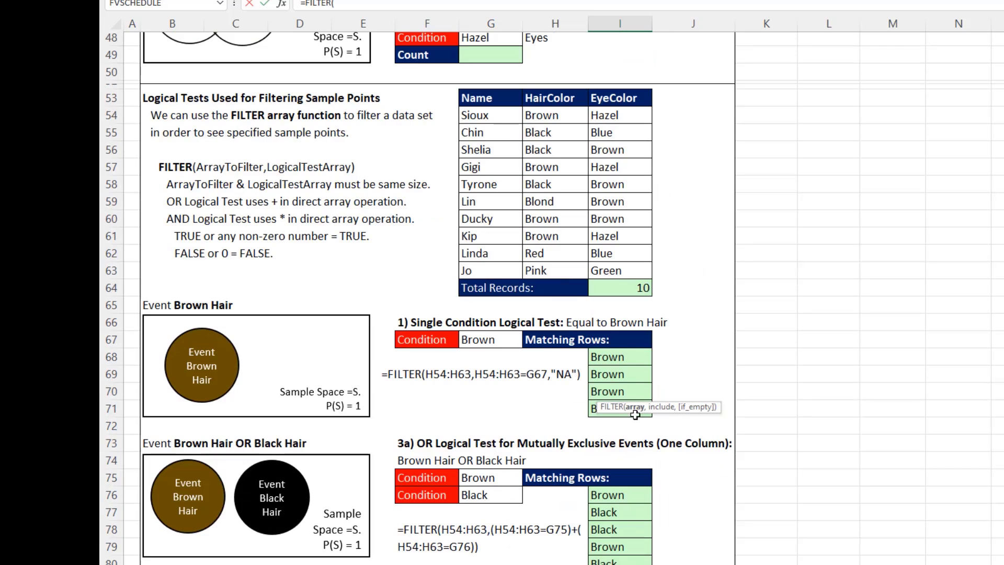
{"action": "left_click", "coordinate": [560, 116]}
{"action": "left_click_drag", "start_coordinate": [559, 116], "coordinate": [605, 269]}
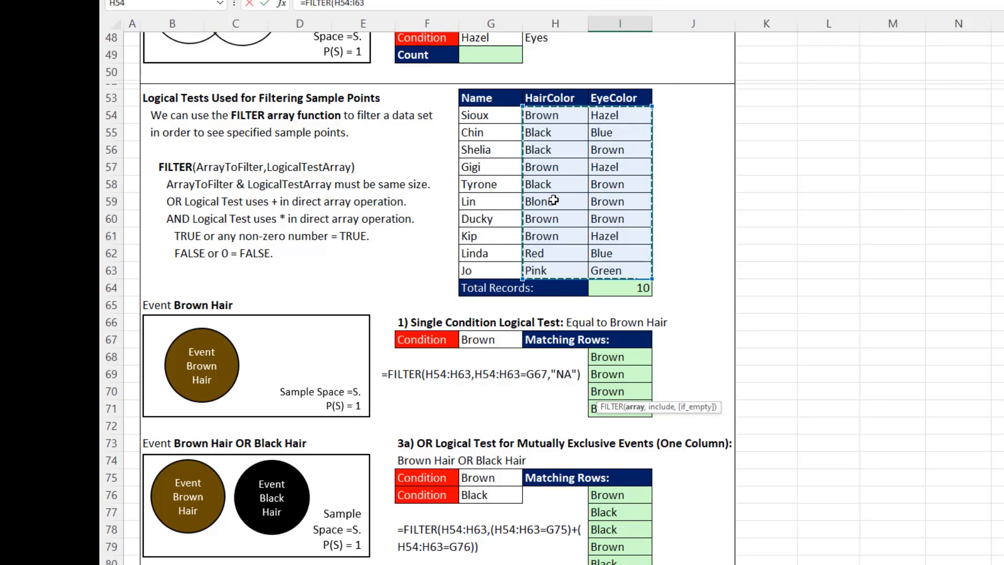
{"action": "scroll", "coordinate": [635, 355], "scroll_direction": "down", "scroll_amount": 4}
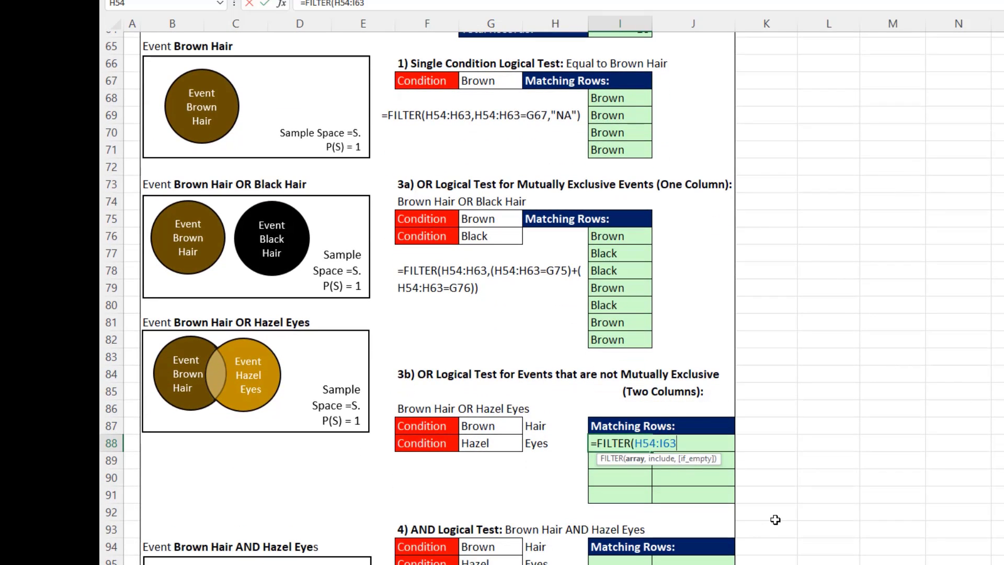
Add the first logical test of the include argument, comparing the hair colors H54:H63 with G87
{"action": "type", "text": ",("}
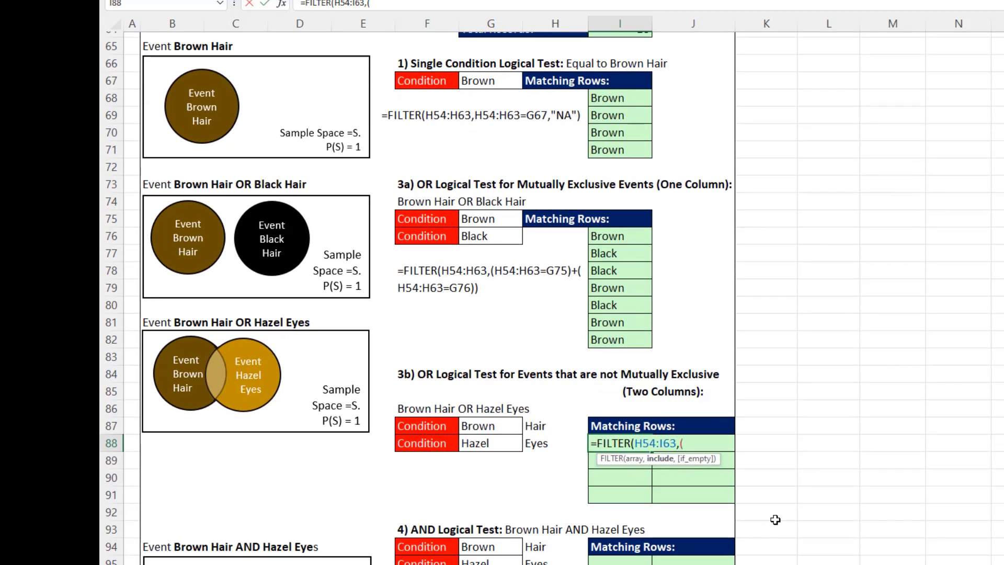
{"action": "scroll", "coordinate": [775, 519], "scroll_direction": "up", "scroll_amount": 5}
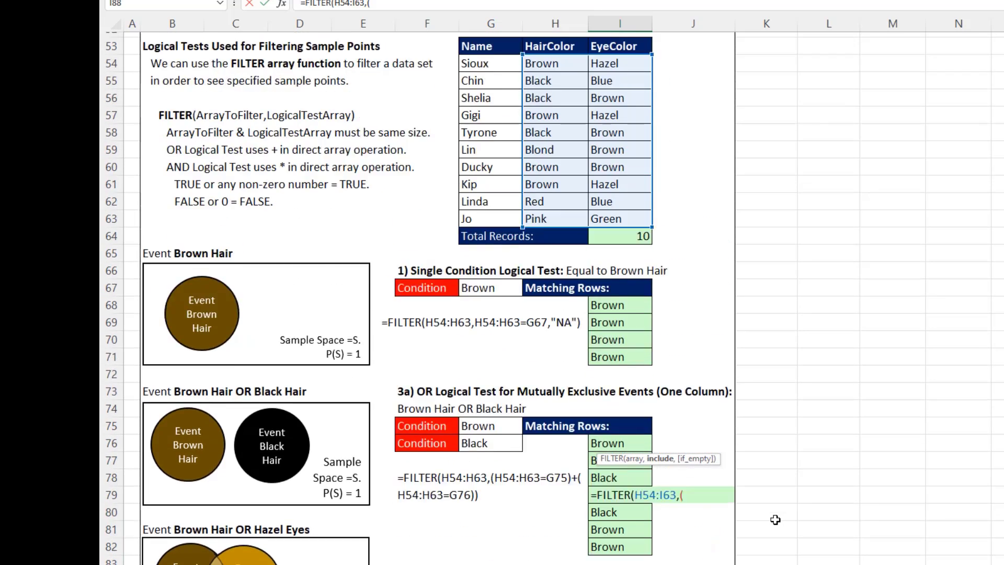
{"action": "left_click_drag", "start_coordinate": [557, 115], "coordinate": [556, 270]}
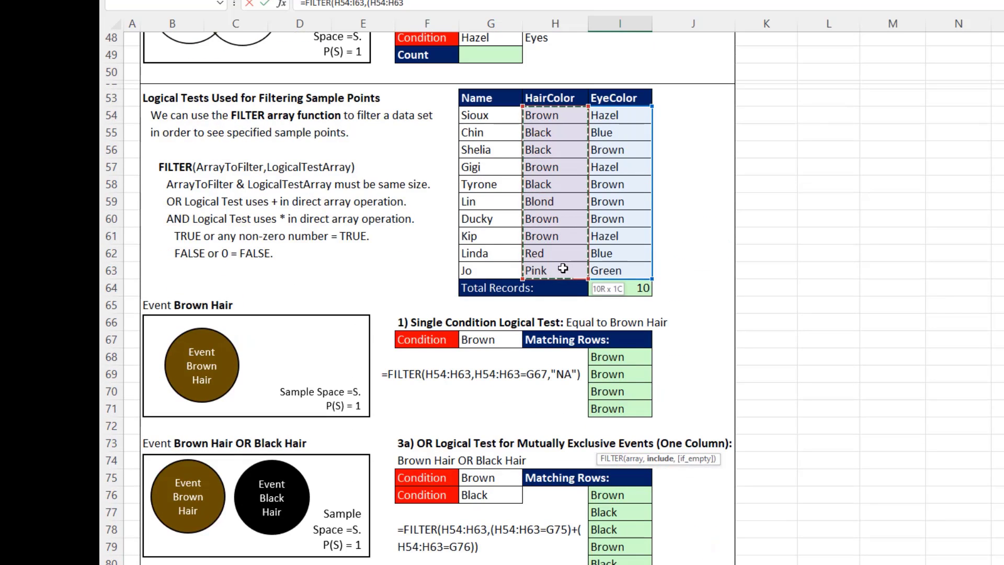
{"action": "scroll", "coordinate": [763, 460], "scroll_direction": "down", "scroll_amount": 6}
{"action": "type", "text": "="}
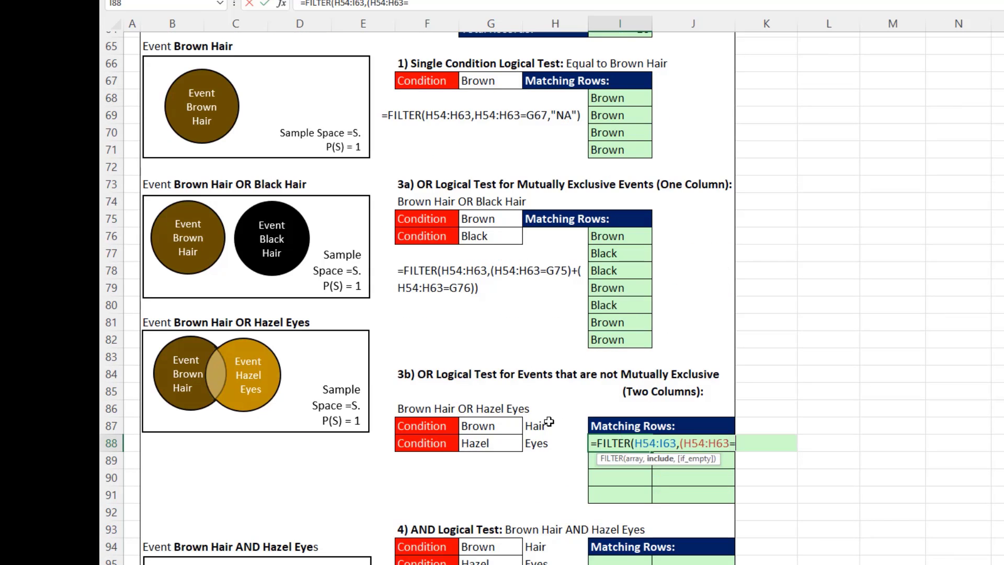
{"action": "left_click", "coordinate": [502, 425]}
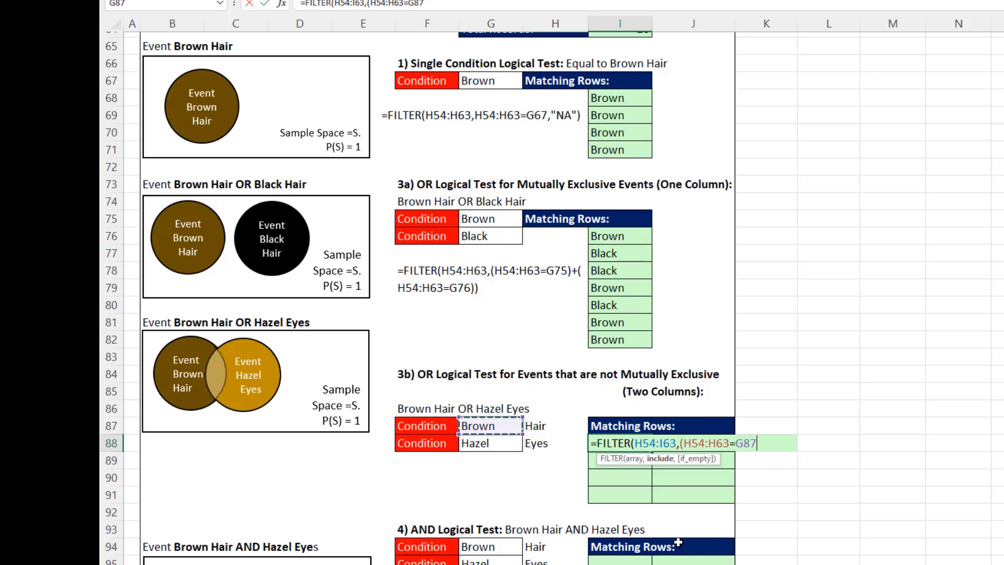
Add the OR operator + and the second logical test (I54:I63=G88) to the include argument of the I88 formula
{"action": "type", "text": ")+("}
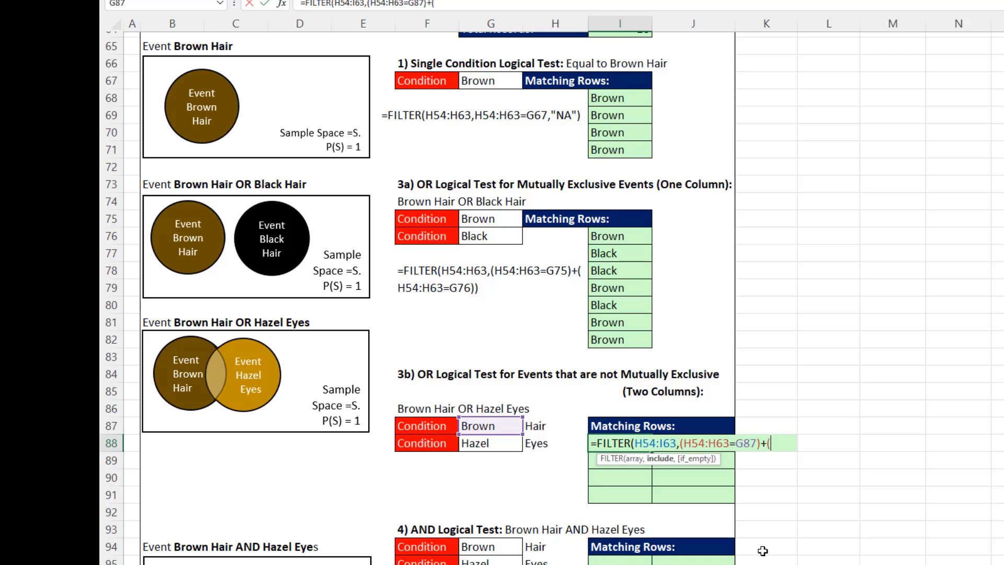
{"action": "scroll", "coordinate": [761, 470], "scroll_direction": "up", "scroll_amount": 4}
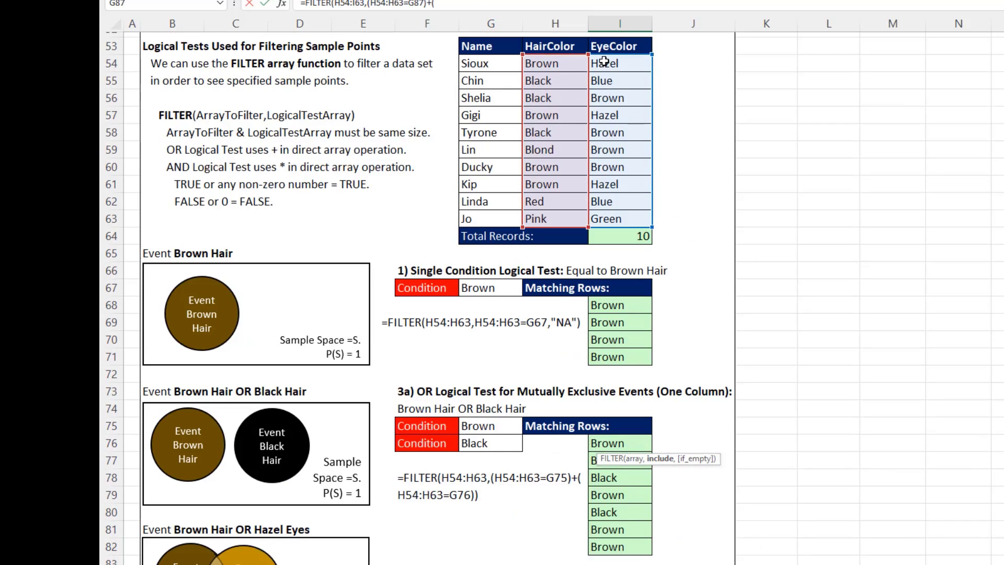
{"action": "left_click_drag", "start_coordinate": [599, 63], "coordinate": [601, 219]}
{"action": "scroll", "coordinate": [808, 472], "scroll_direction": "down", "scroll_amount": 4}
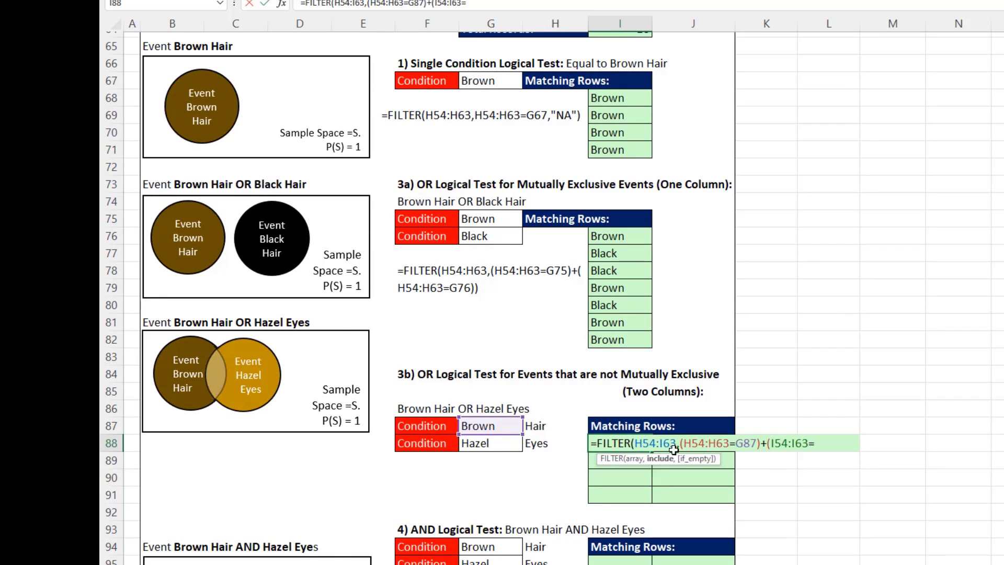
{"action": "type", "text": "="}
{"action": "left_click", "coordinate": [493, 442]}
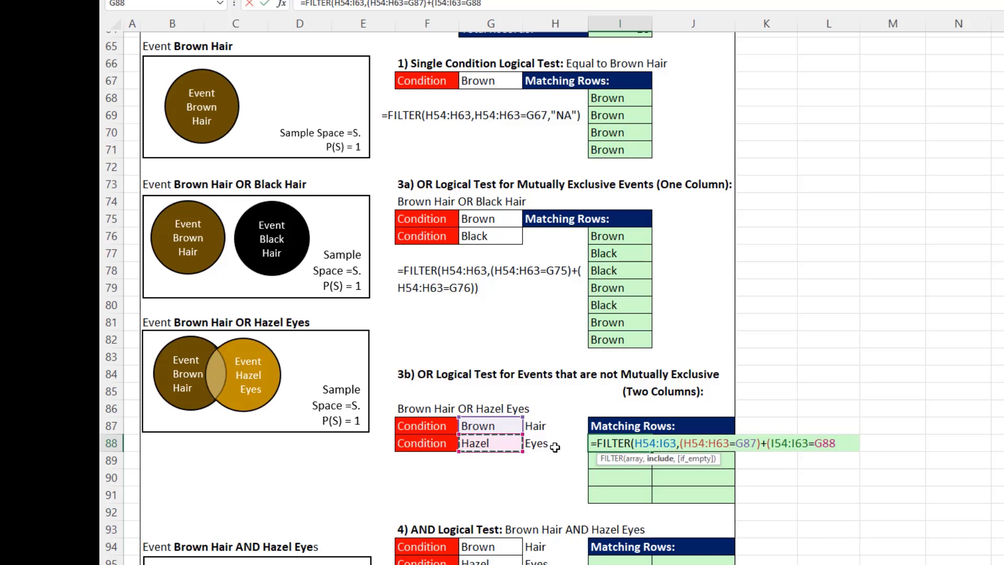
{"action": "type", "text": ")"}
Evaluate the include argument in place, restore the original expression, and enter the completed FILTER formula in I88
{"action": "left_click", "coordinate": [660, 459]}
{"action": "key", "text": "F9"}
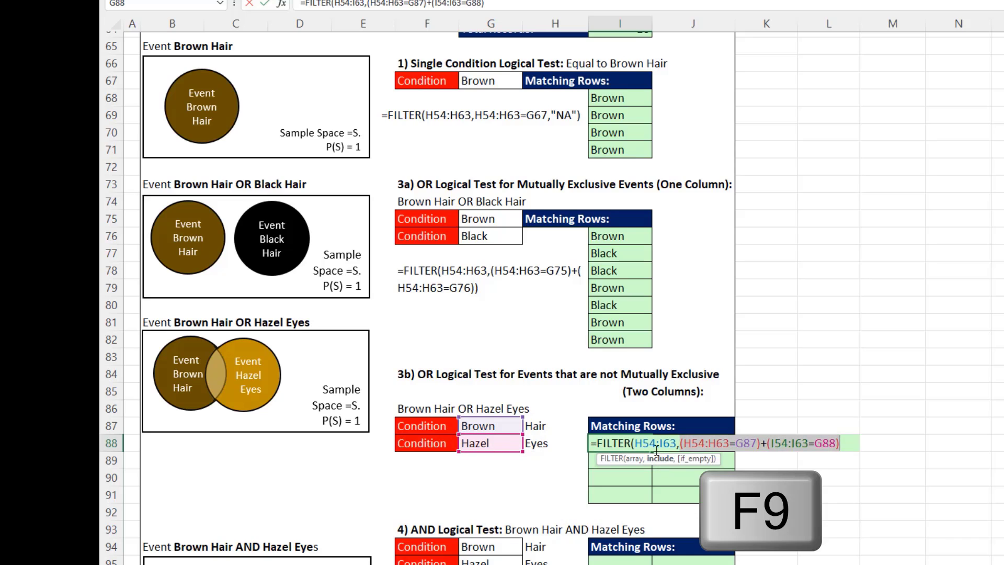
{"action": "key", "text": "F9"}
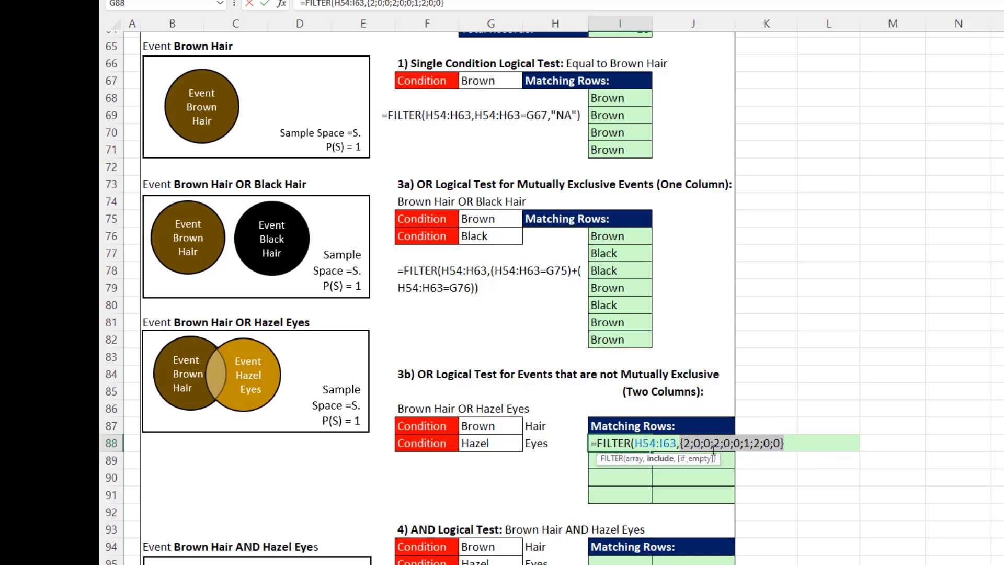
{"action": "key", "text": "ctrl+z"}
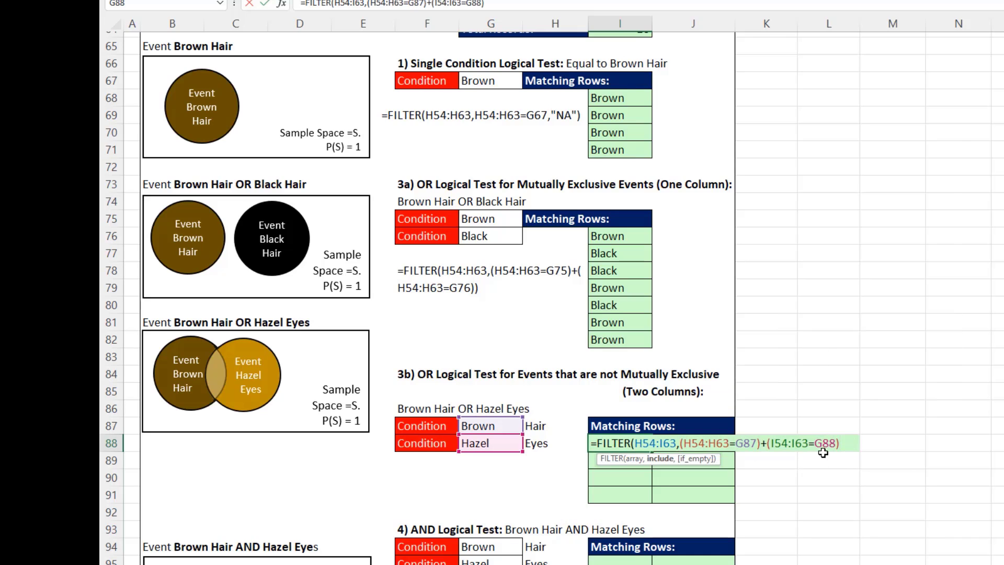
{"action": "type", "text": ")"}
{"action": "key", "text": "Return"}
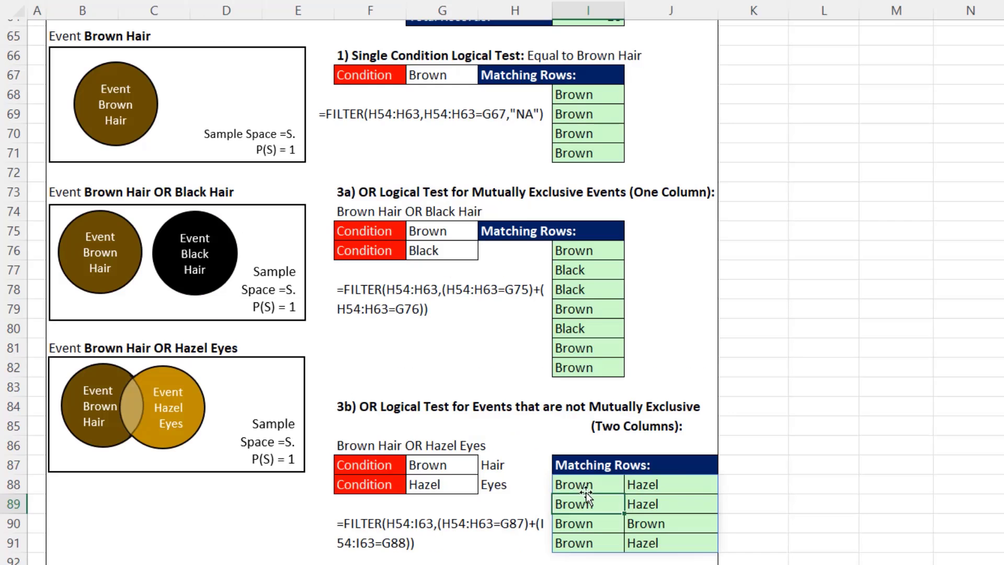
Compare the OR test formulas in I88 and I76, and examine the matching record in row 90
{"action": "left_click", "coordinate": [584, 483]}
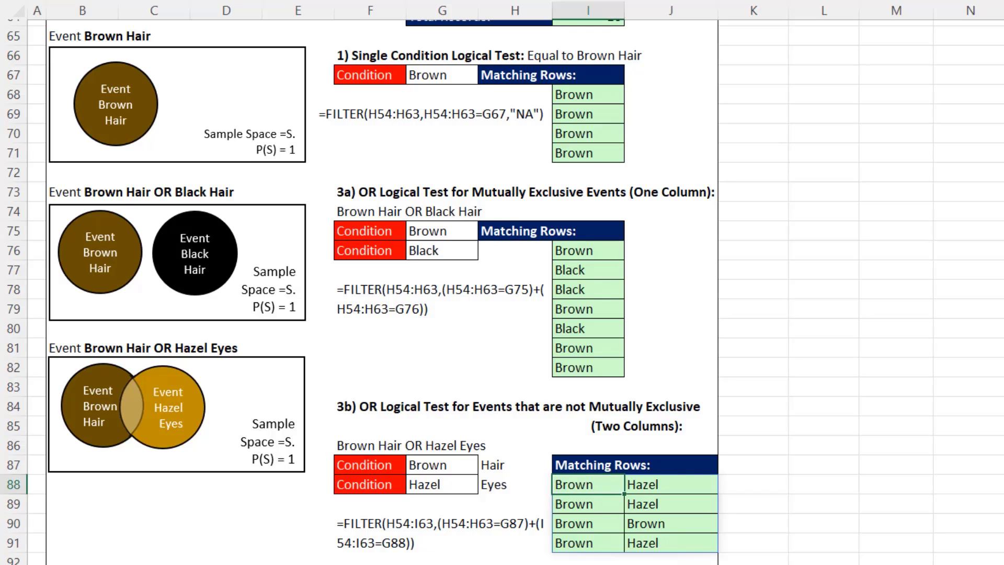
{"action": "key", "text": "F2"}
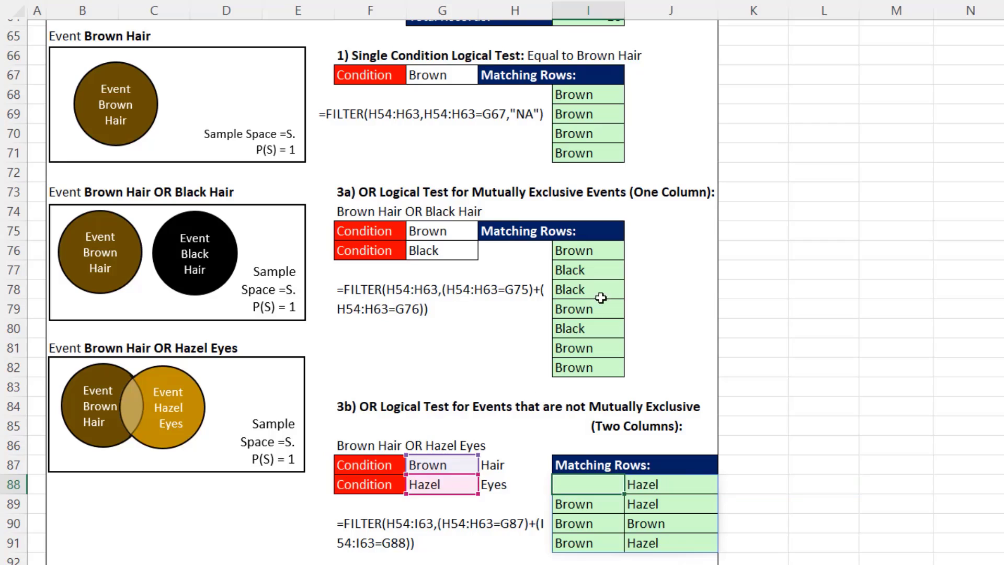
{"action": "key", "text": "Escape"}
{"action": "left_click", "coordinate": [576, 249]}
{"action": "key", "text": "F2"}
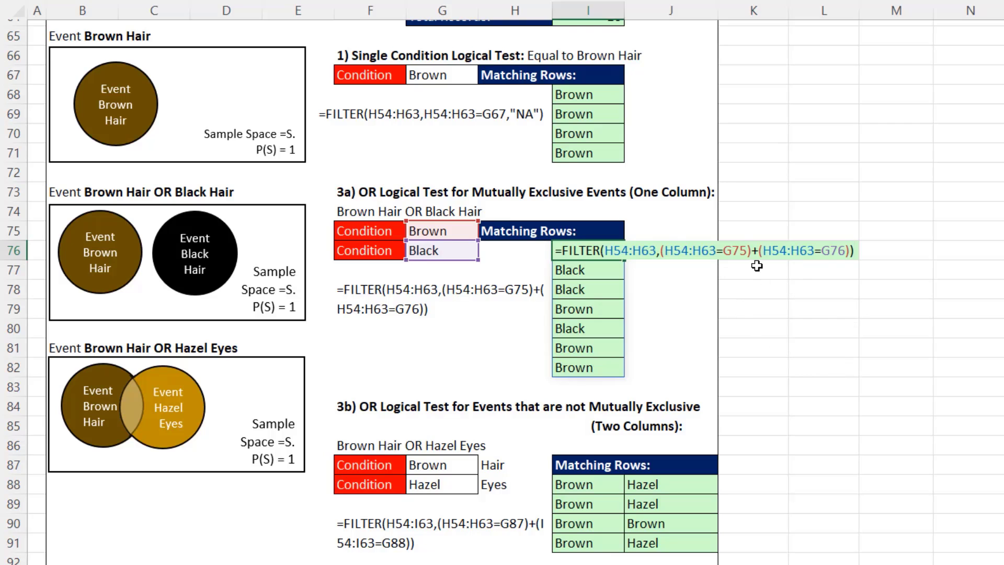
{"action": "key", "text": "Escape"}
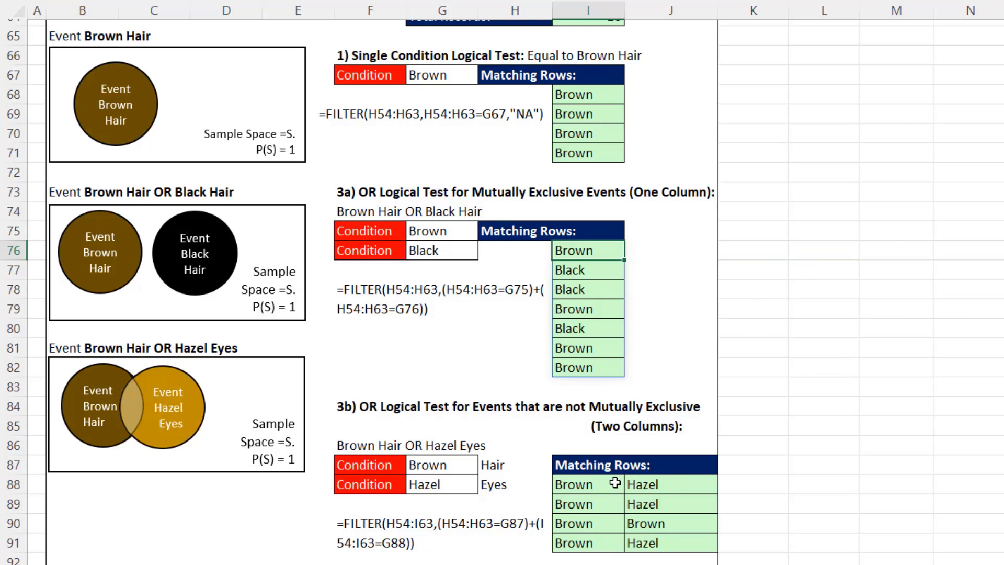
{"action": "double_click", "coordinate": [619, 482]}
{"action": "key", "text": "Escape"}
{"action": "scroll", "coordinate": [754, 450], "scroll_direction": "down", "scroll_amount": 3}
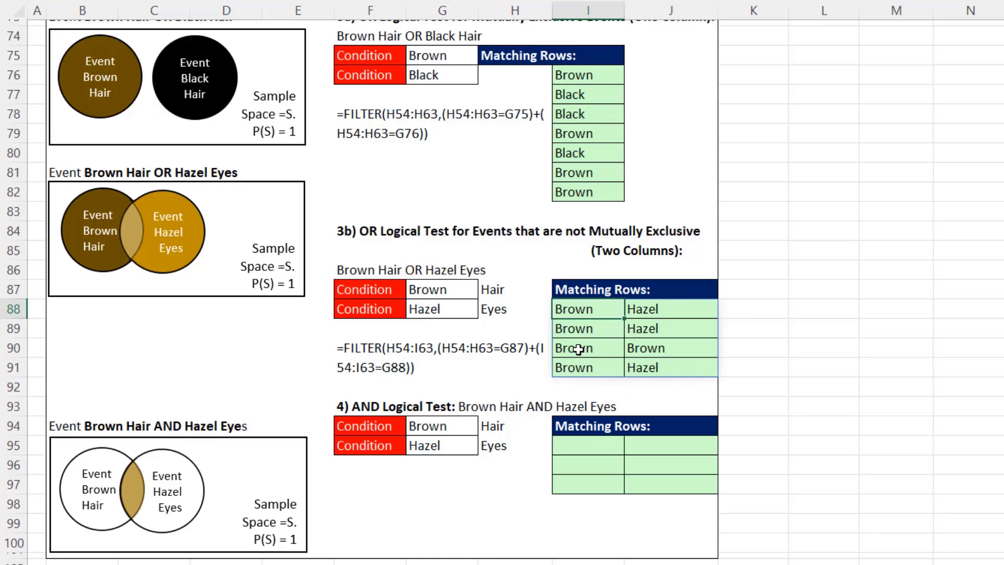
{"action": "left_click_drag", "start_coordinate": [578, 348], "coordinate": [847, 349]}
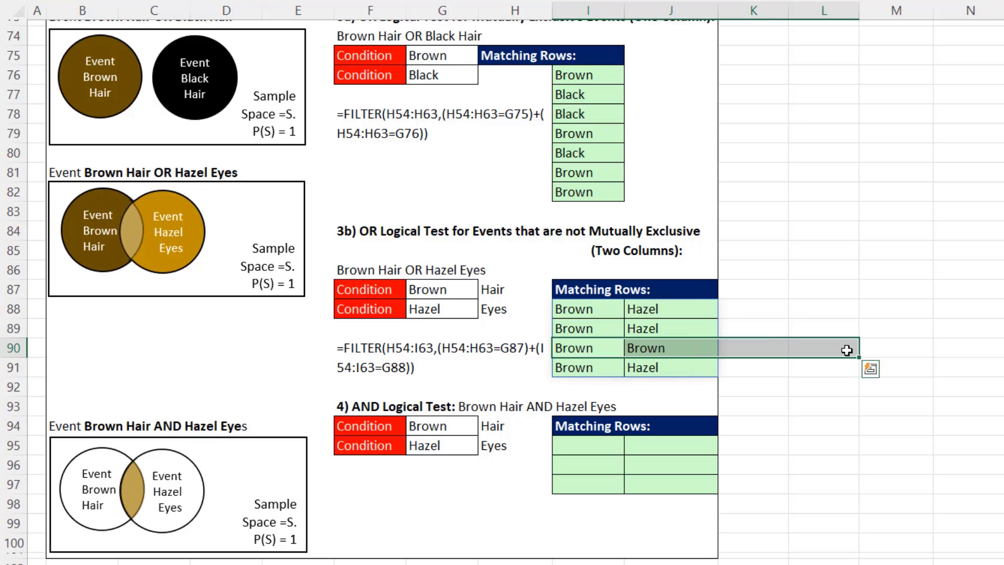
Copy the complete FILTER formula text from I88 and paste it into I95 for the AND logical test
{"action": "left_click", "coordinate": [597, 311]}
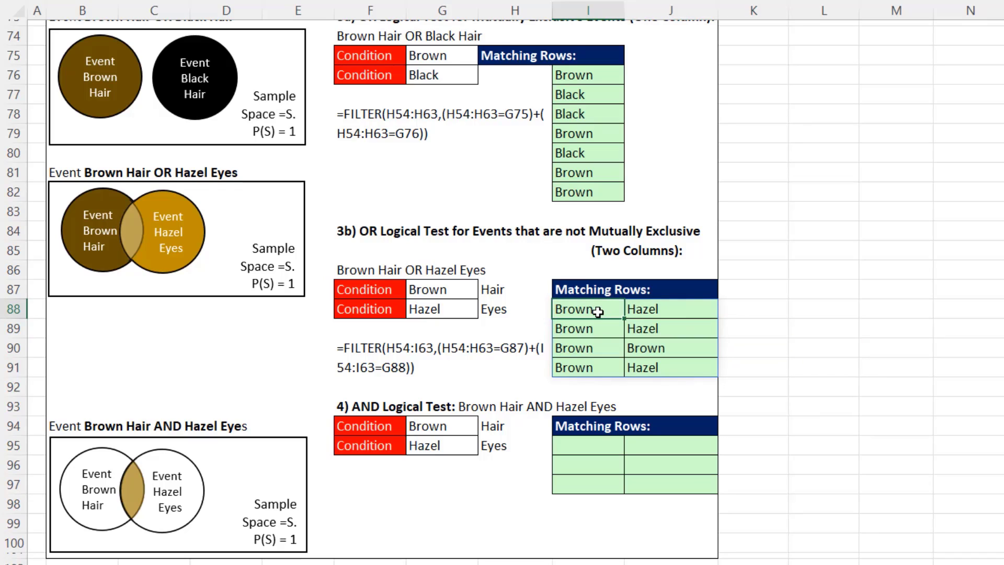
{"action": "key", "text": "F2"}
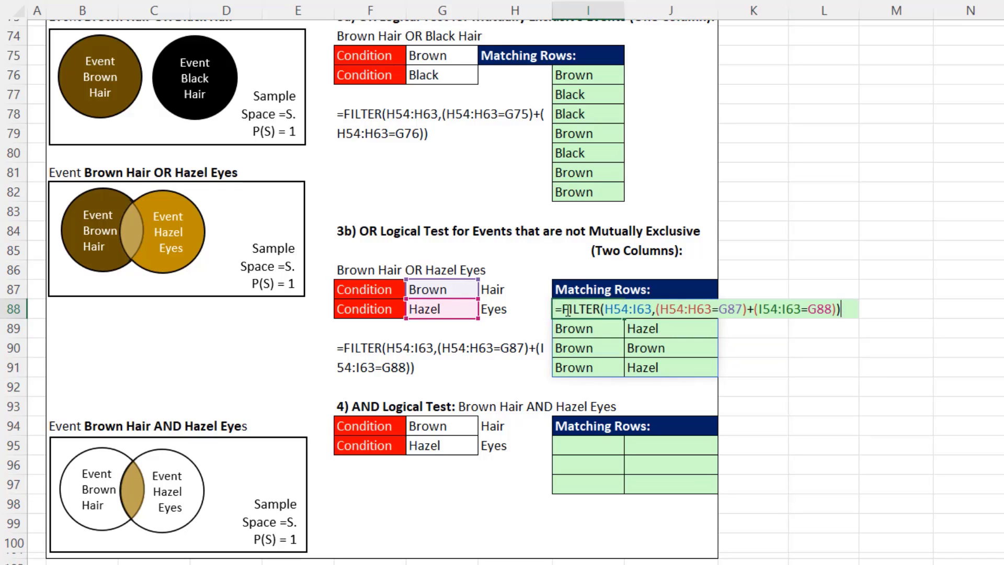
{"action": "left_click_drag", "start_coordinate": [555, 310], "coordinate": [945, 348]}
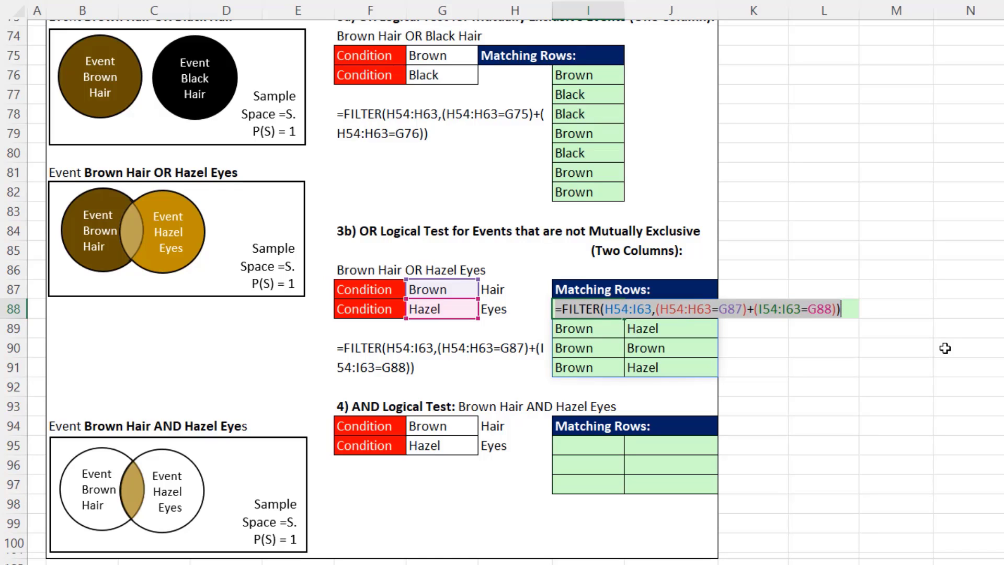
{"action": "key", "text": "ctrl+c"}
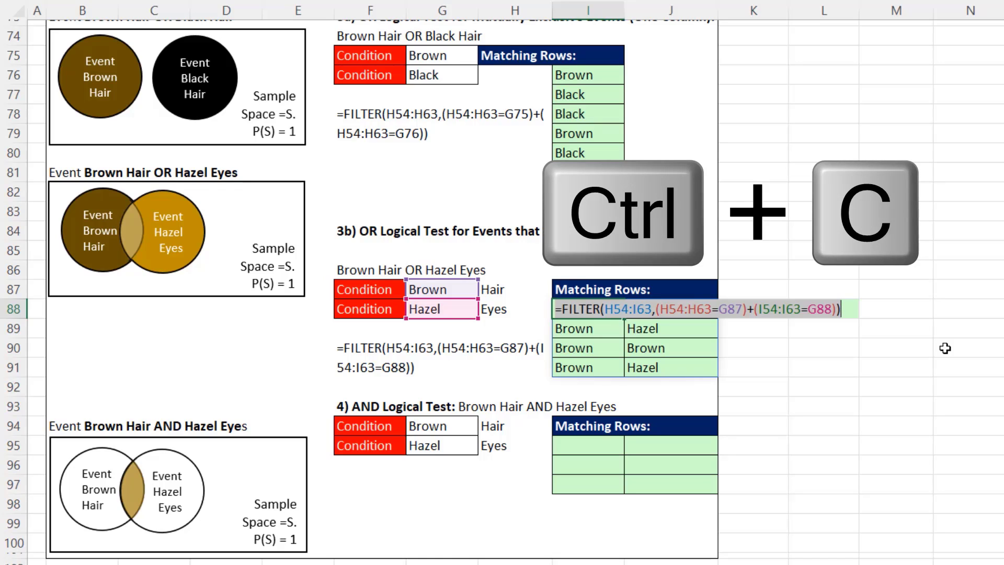
{"action": "key", "text": "Escape"}
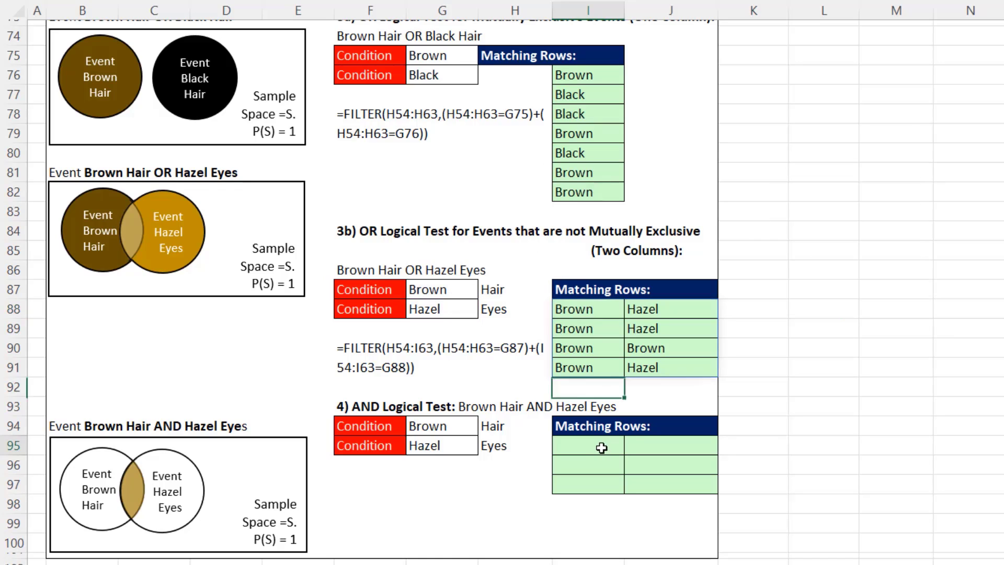
{"action": "left_click", "coordinate": [600, 450]}
{"action": "key", "text": "F2"}
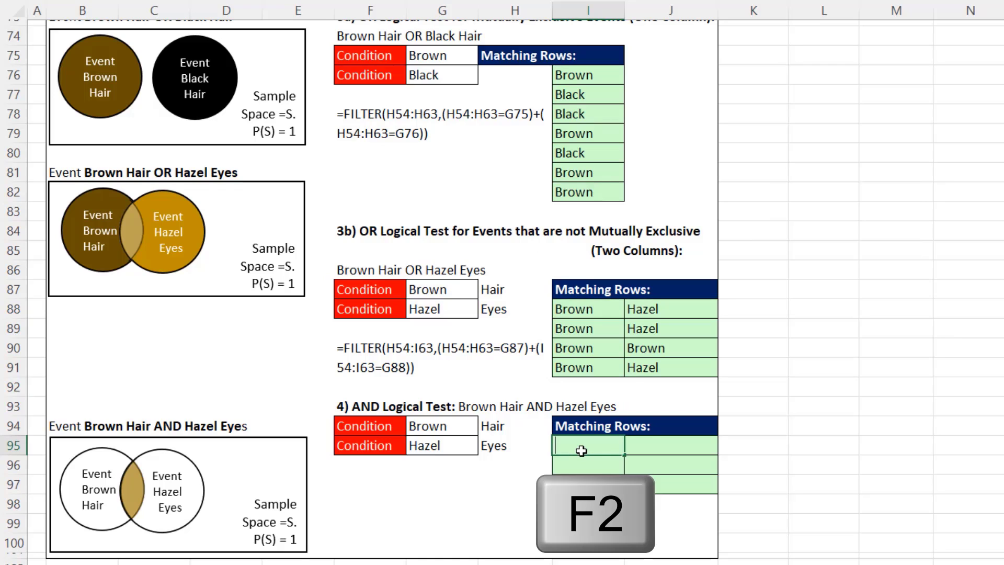
{"action": "key", "text": "ctrl+v"}
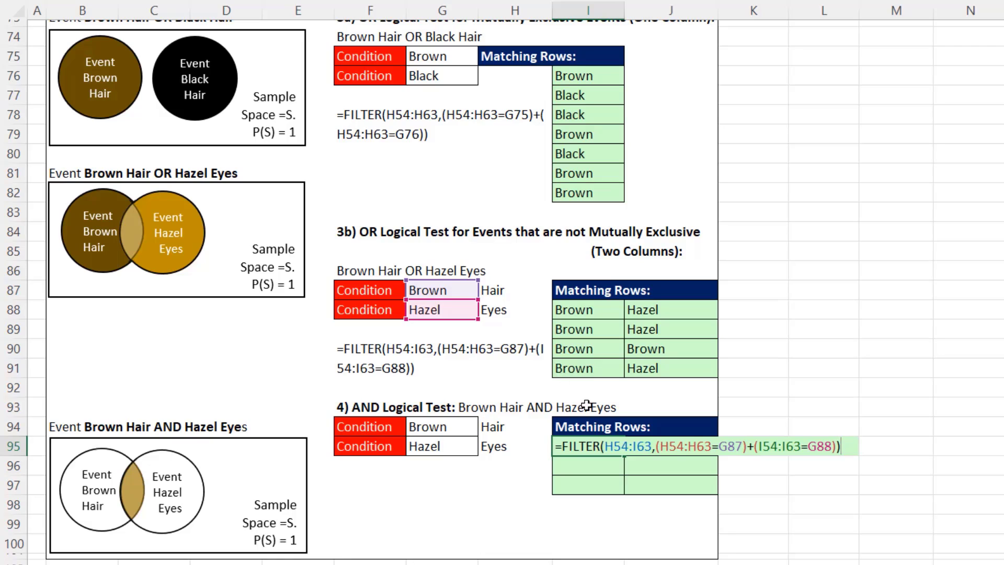
Replace + with the AND operator * in the I95 FILTER formula, evaluate and restore its include argument, and enter the formula
{"action": "left_click", "coordinate": [753, 446]}
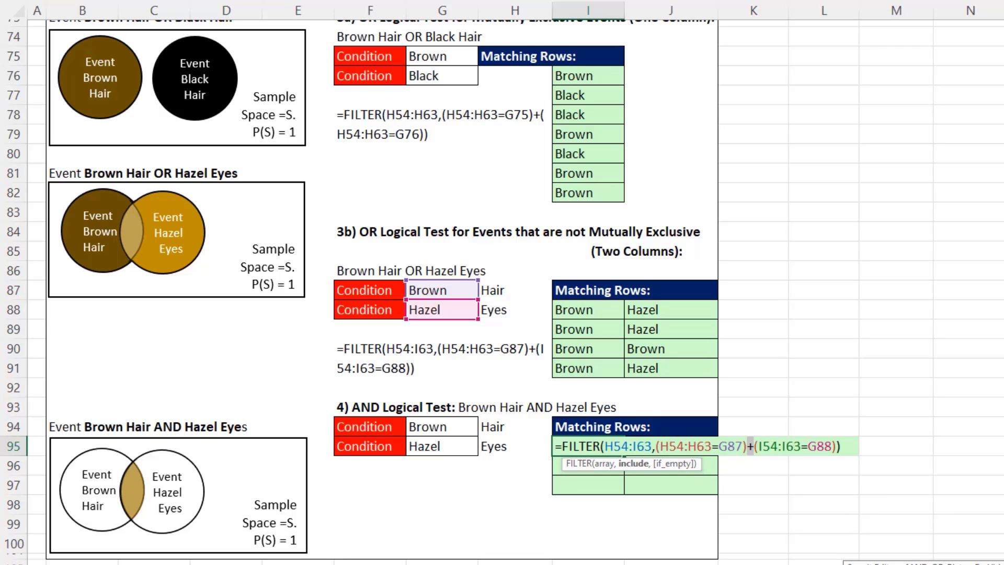
{"action": "type", "text": "*"}
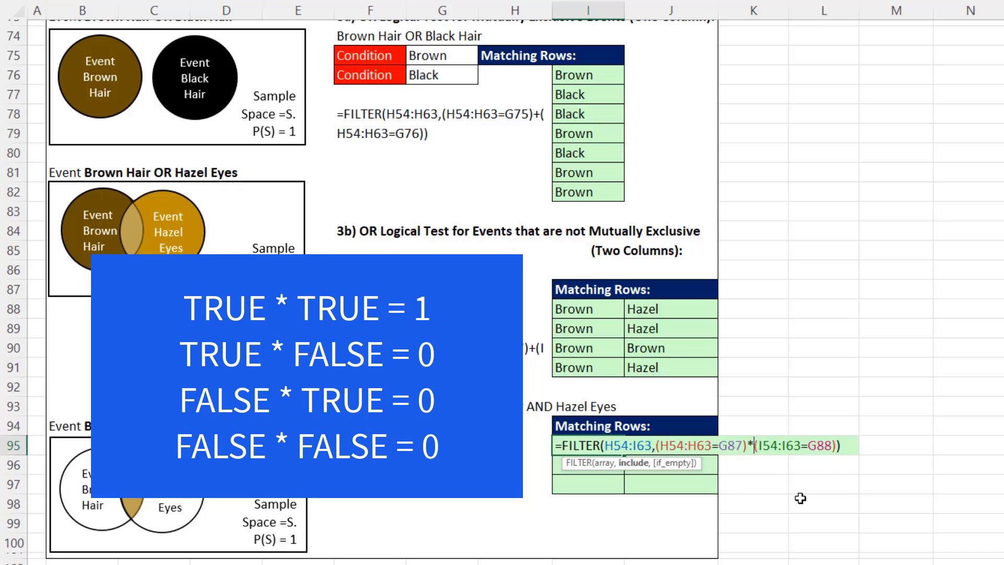
{"action": "left_click", "coordinate": [642, 464]}
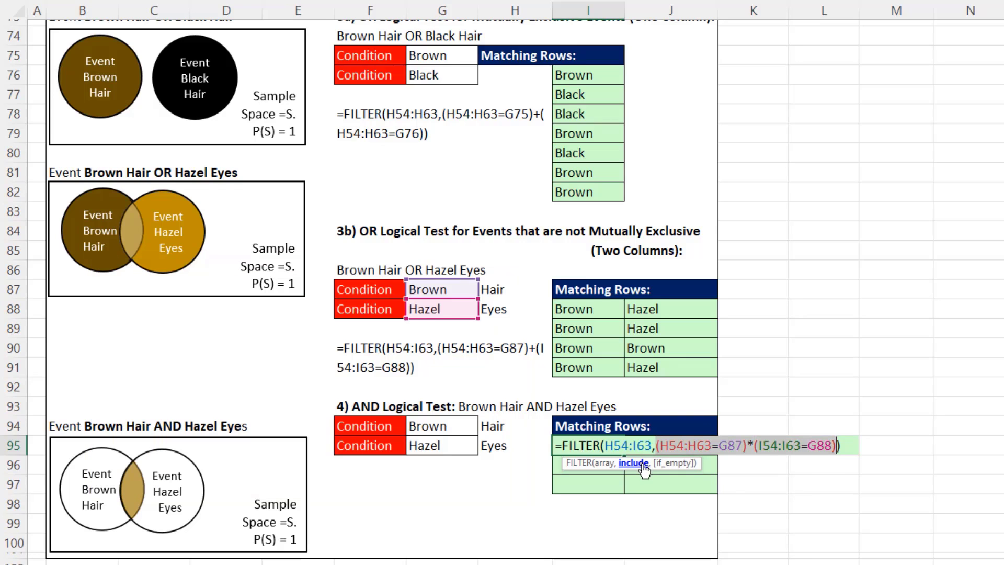
{"action": "key", "text": "F9"}
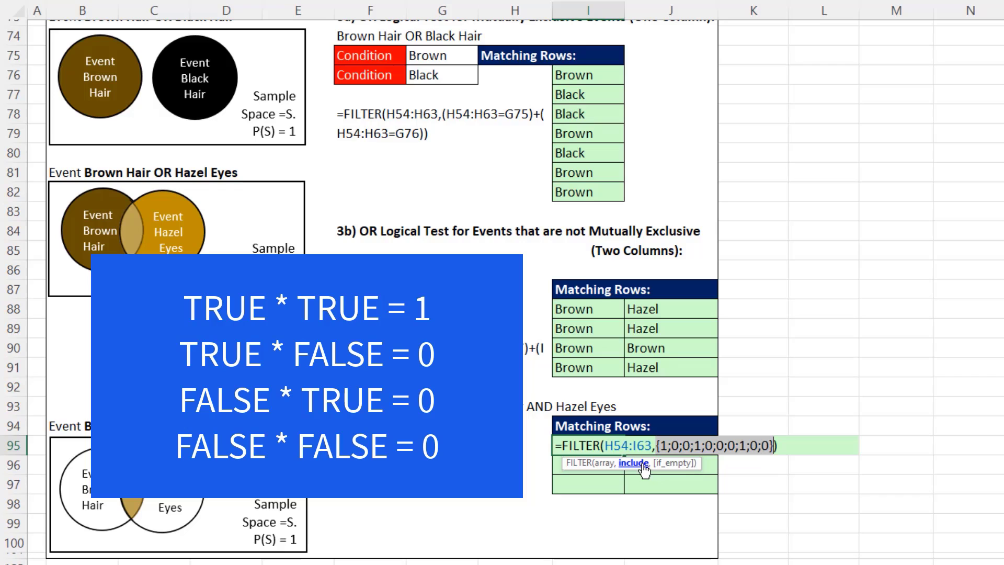
{"action": "key", "text": "ctrl+z"}
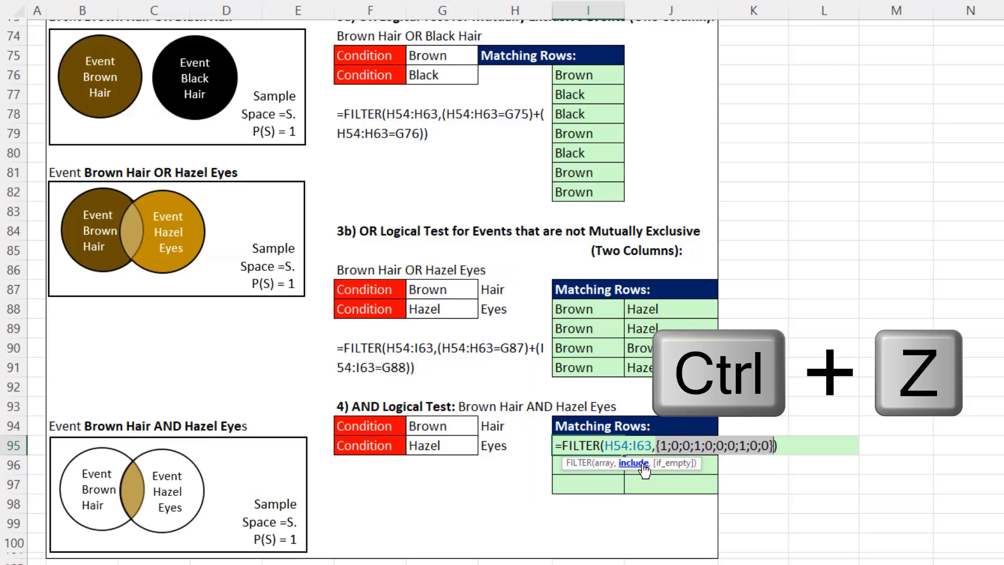
{"action": "key", "text": "ctrl+z"}
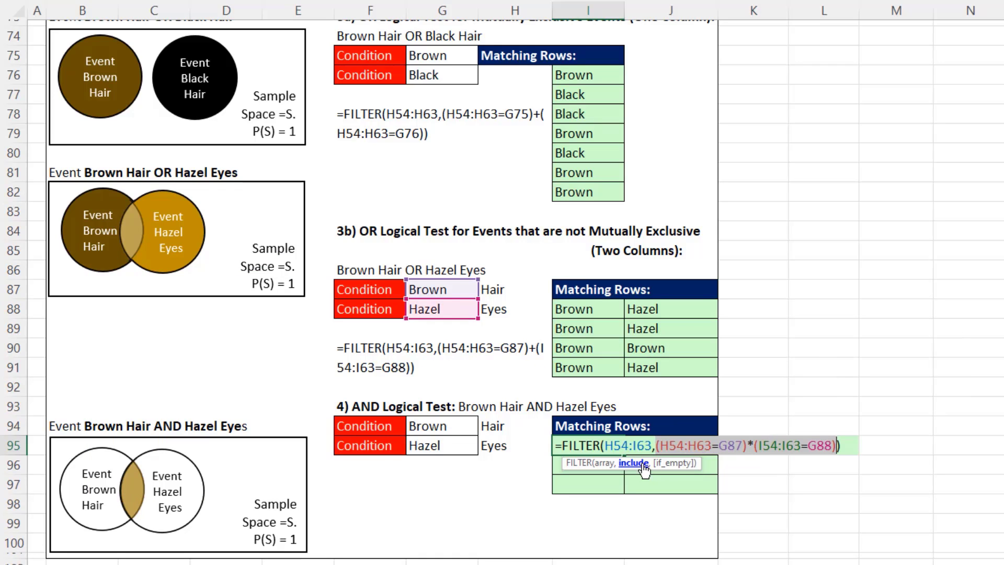
{"action": "key", "text": "Return"}
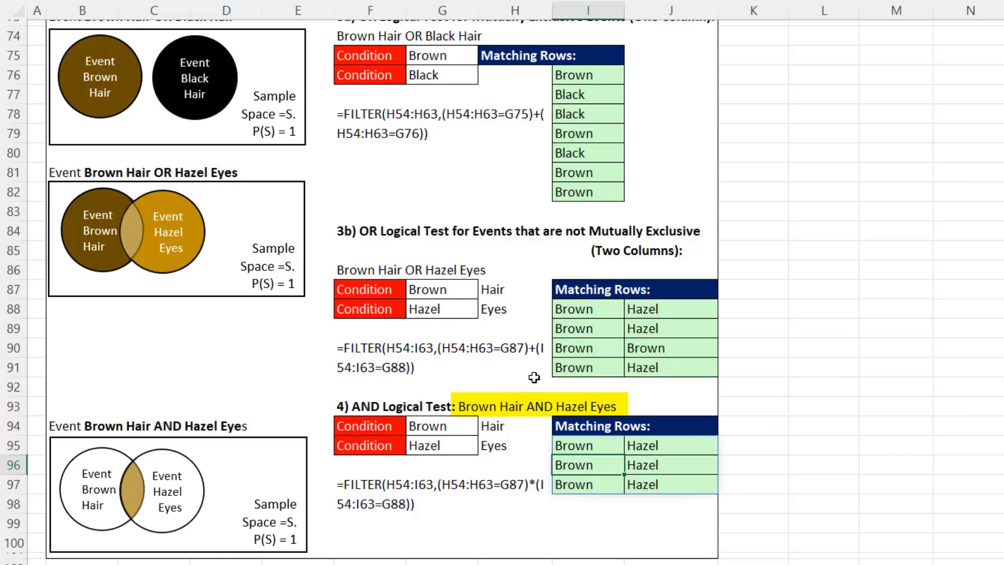
Calculate Total Records in I13 of the counting section with the ROWS function over the data range G3:I12
{"action": "scroll", "coordinate": [614, 465], "scroll_direction": "up", "scroll_amount": 1}
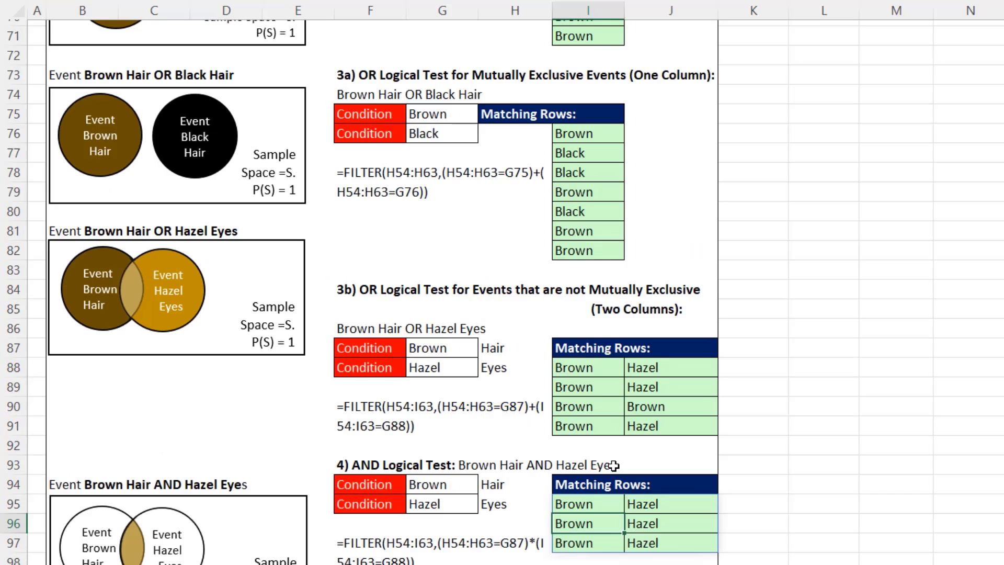
{"action": "scroll", "coordinate": [613, 467], "scroll_direction": "up", "scroll_amount": 5}
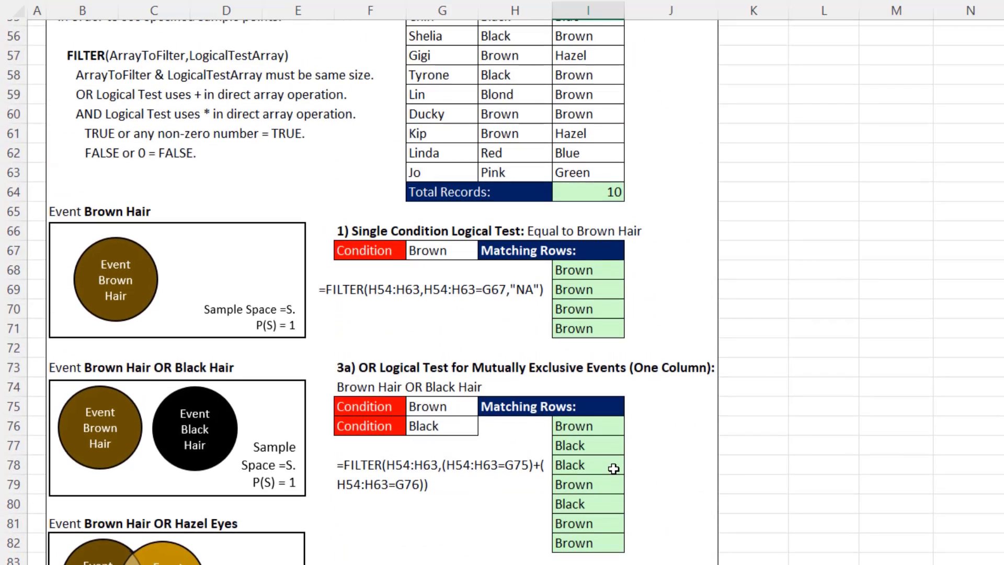
{"action": "scroll", "coordinate": [613, 468], "scroll_direction": "up", "scroll_amount": 2}
{"action": "scroll", "coordinate": [614, 469], "scroll_direction": "up", "scroll_amount": 12}
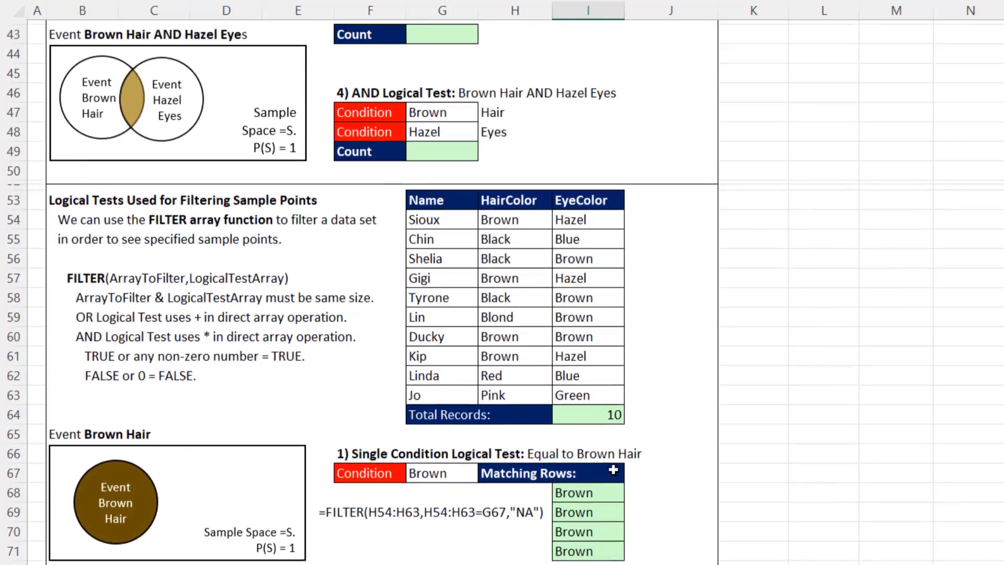
{"action": "scroll", "coordinate": [613, 469], "scroll_direction": "up", "scroll_amount": 4}
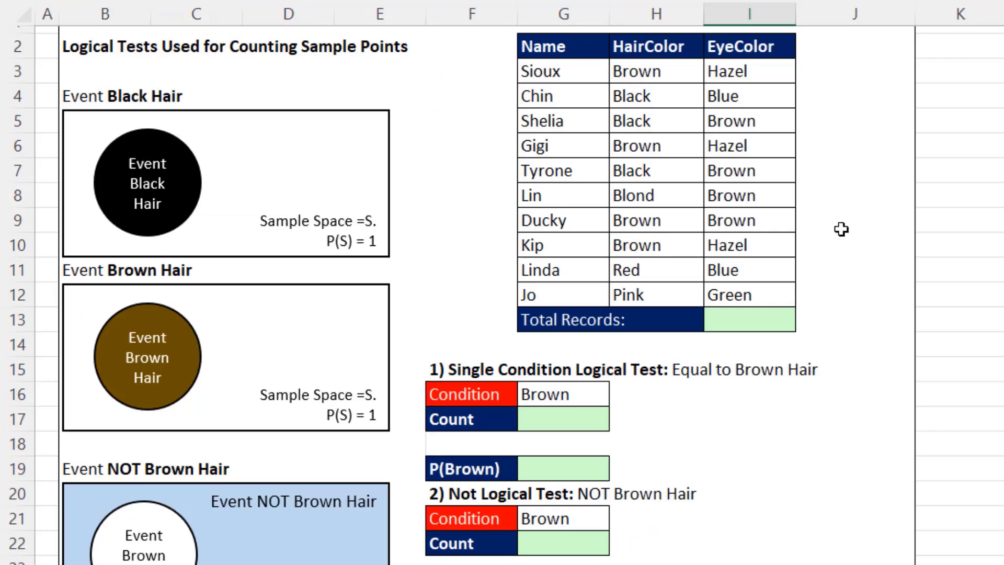
{"action": "left_click", "coordinate": [776, 322]}
{"action": "type", "text": "=rows"}
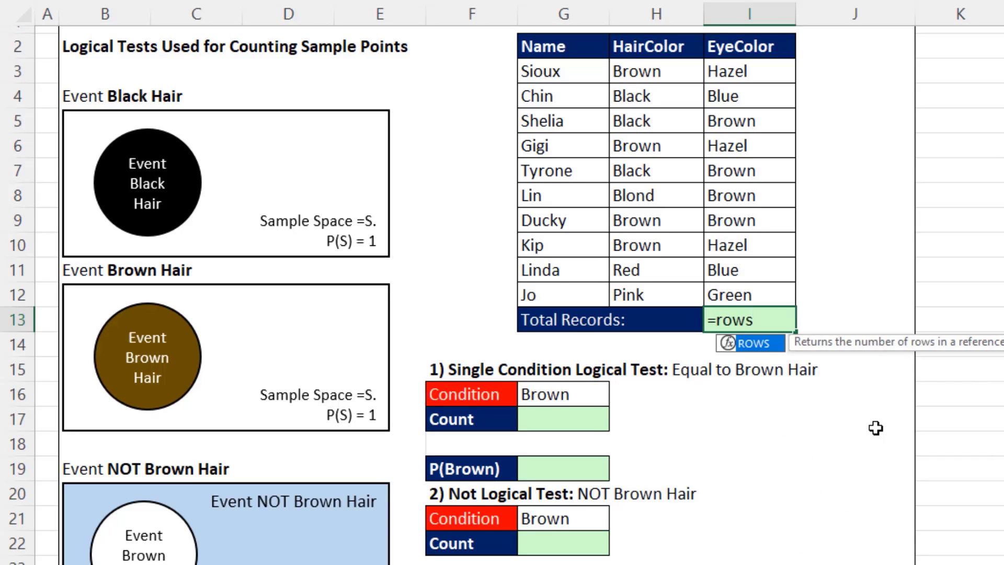
{"action": "key", "text": "Tab"}
{"action": "left_click_drag", "start_coordinate": [569, 74], "coordinate": [728, 293]}
{"action": "key", "text": "Return"}
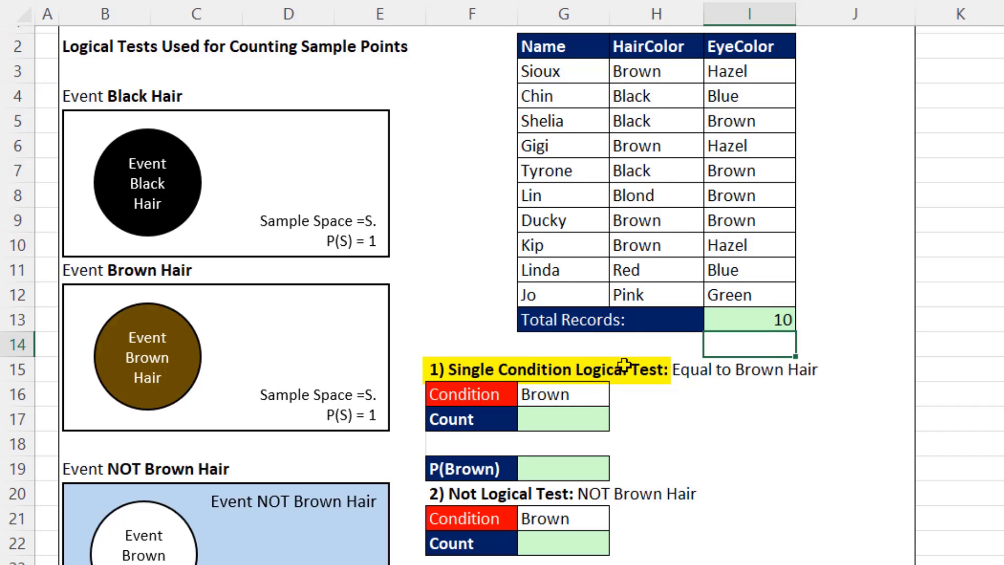
Count the brown-hair records in G17 with the formula =COUNTIFS(H3:H12,G16)
{"action": "left_click", "coordinate": [580, 417]}
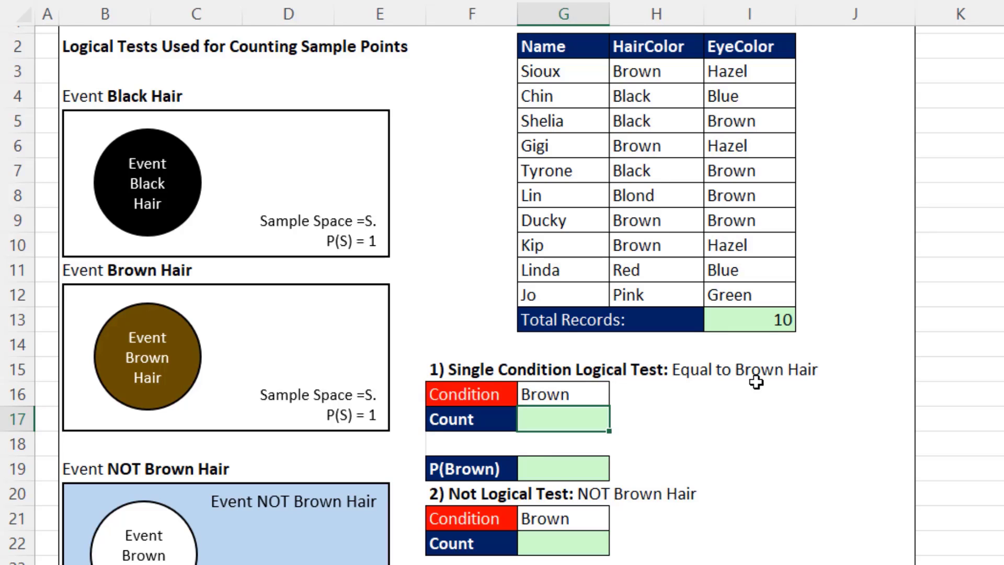
{"action": "type", "text": "=coun"}
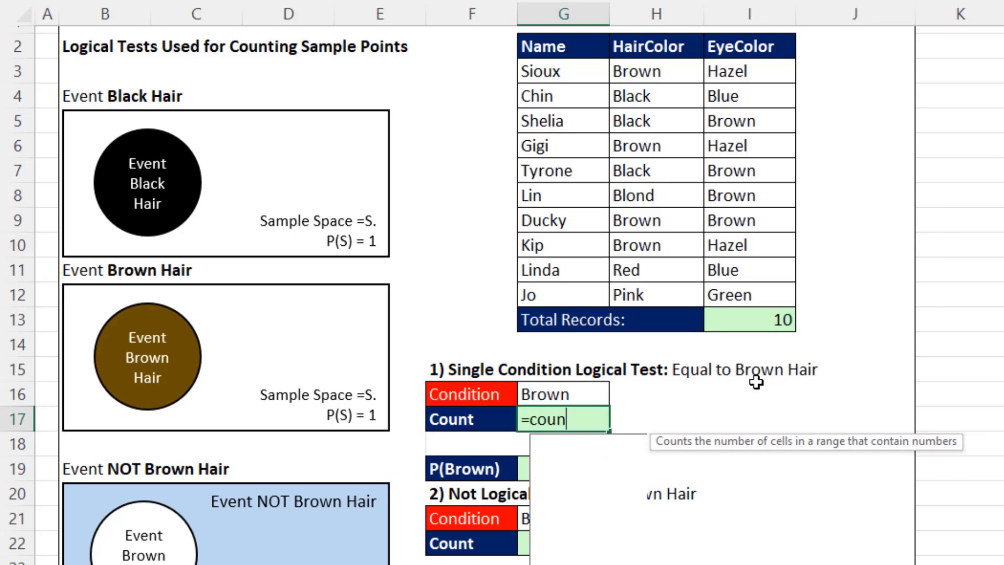
{"action": "type", "text": "tifa"}
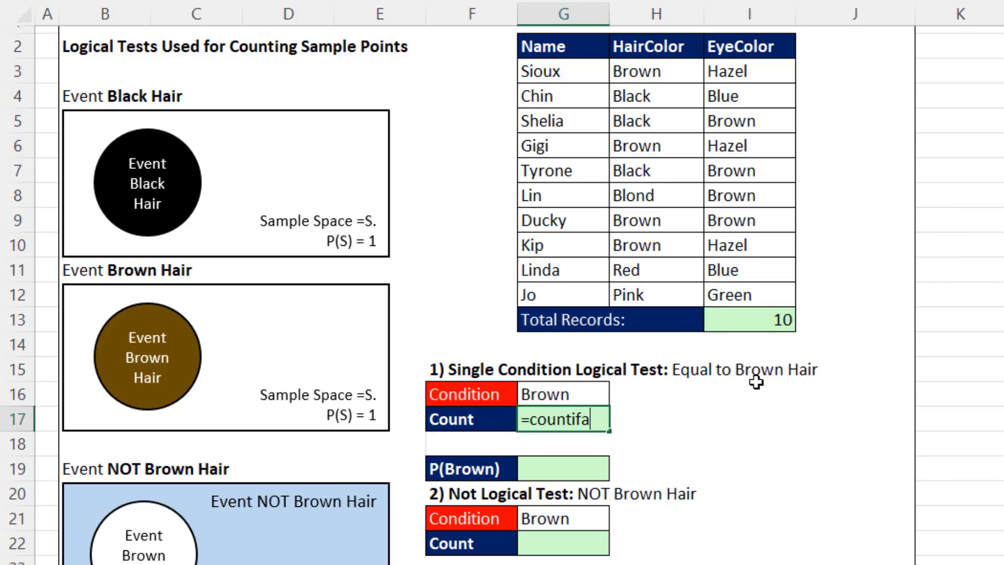
{"action": "key", "text": "BackSpace"}
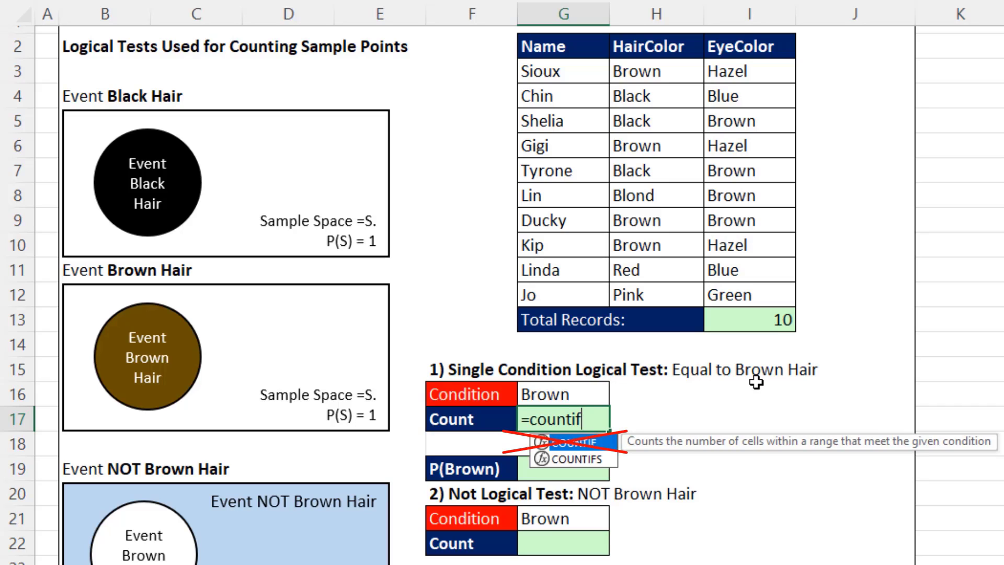
{"action": "key", "text": "Down"}
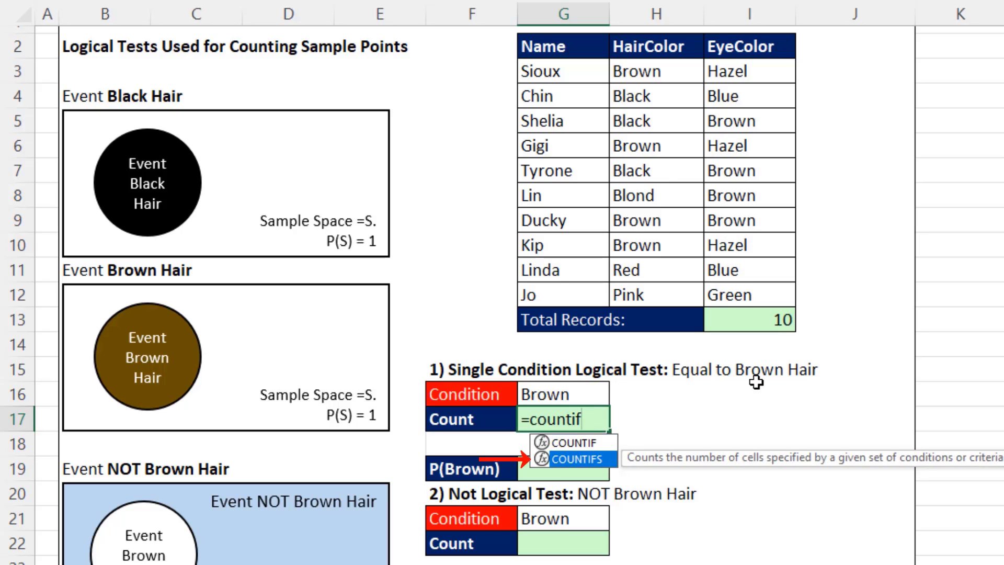
{"action": "key", "text": "Tab"}
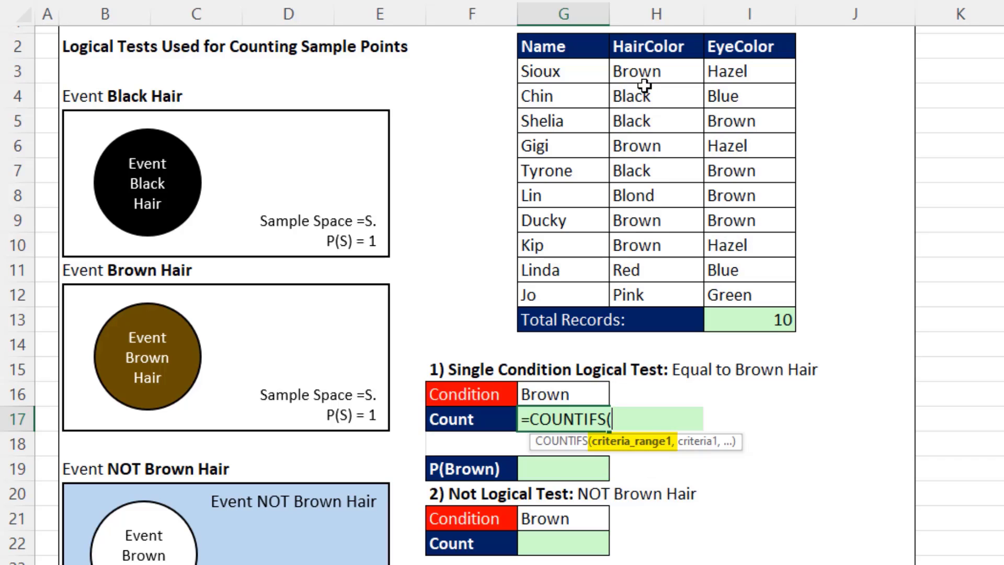
{"action": "left_click_drag", "start_coordinate": [636, 72], "coordinate": [649, 286]}
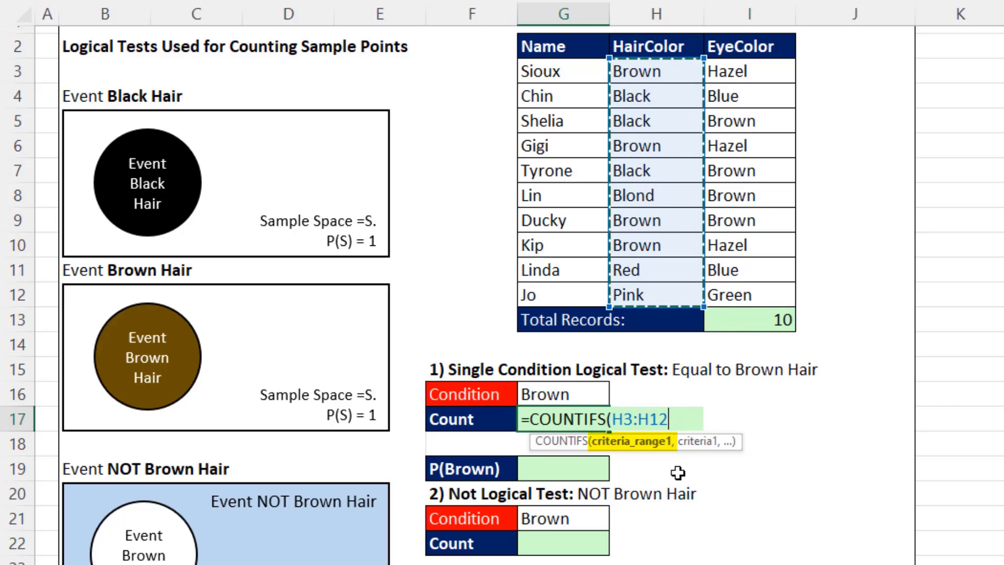
{"action": "type", "text": ","}
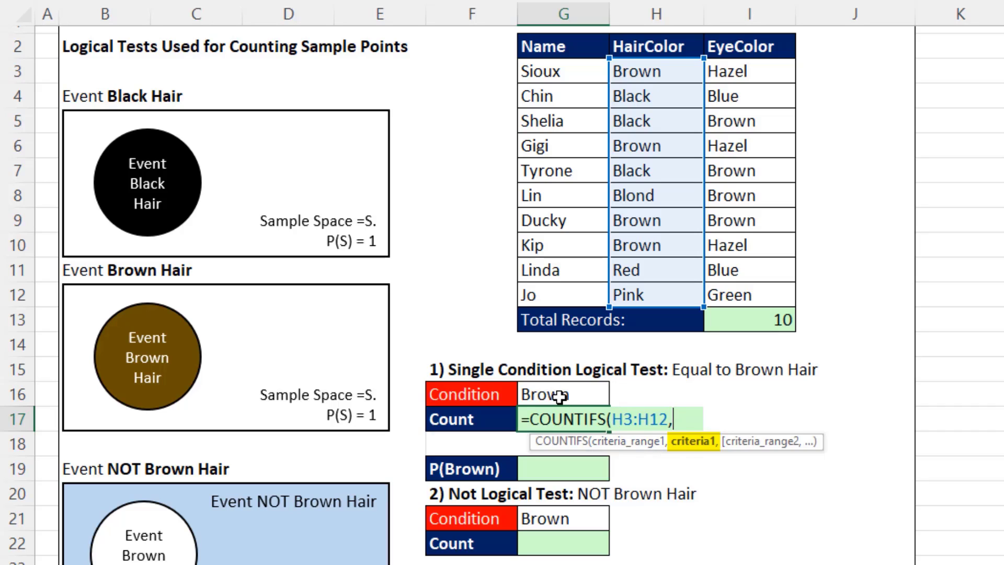
{"action": "left_click", "coordinate": [559, 396]}
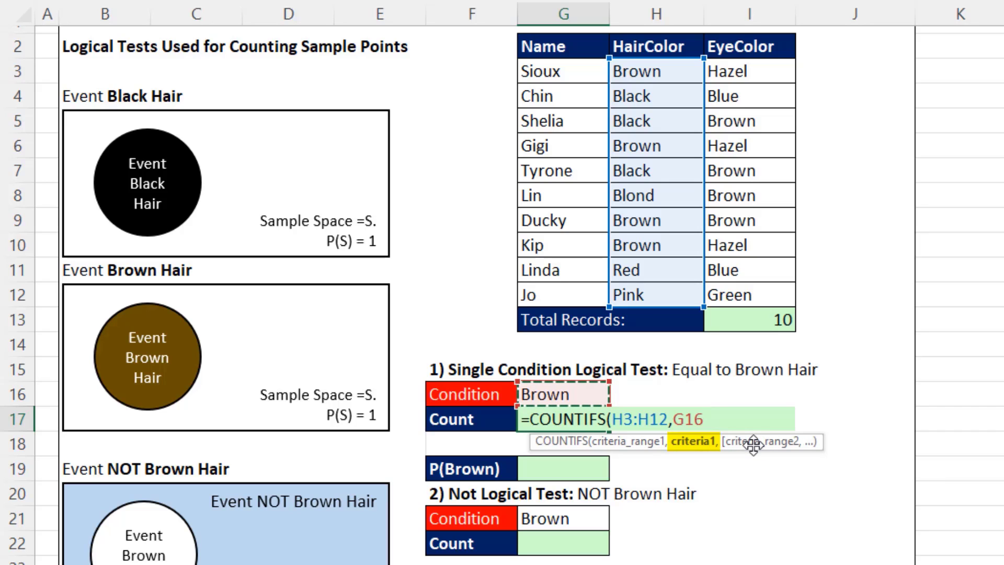
{"action": "type", "text": ")"}
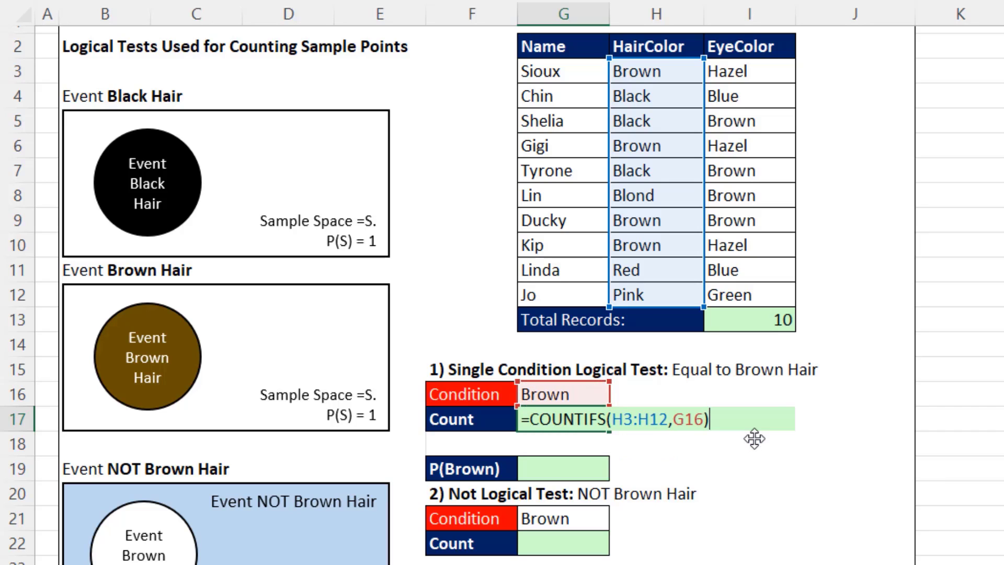
{"action": "key", "text": "Return"}
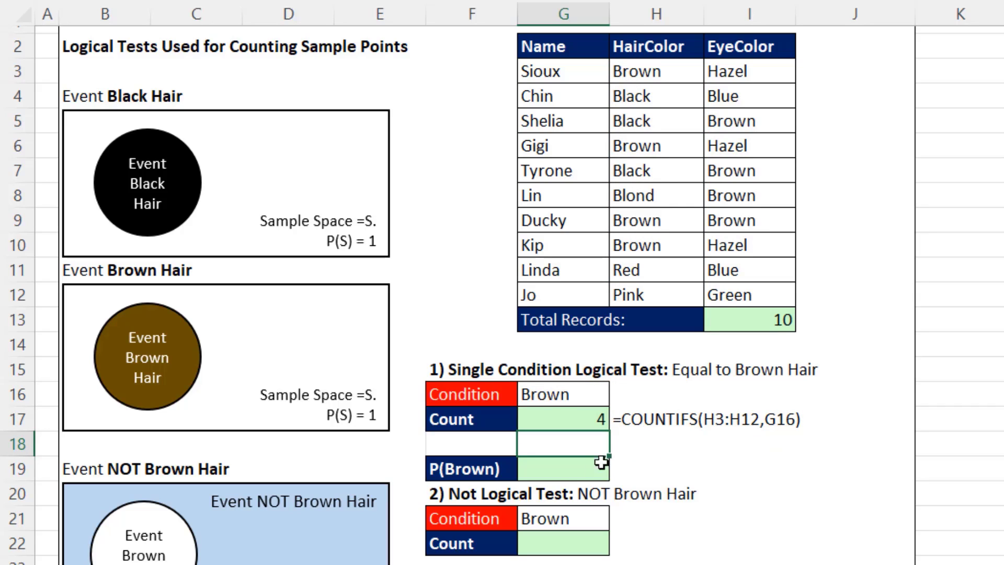
Calculate P(Brown) in G19 by dividing the brown-hair count by the total records with =G17/I13
{"action": "left_click", "coordinate": [581, 469]}
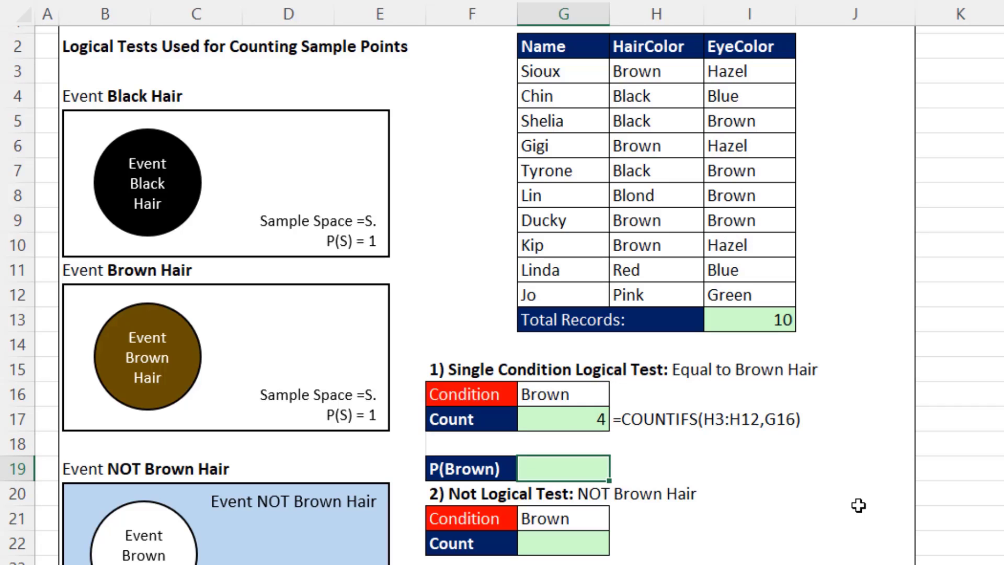
{"action": "type", "text": "="}
{"action": "left_click", "coordinate": [552, 419]}
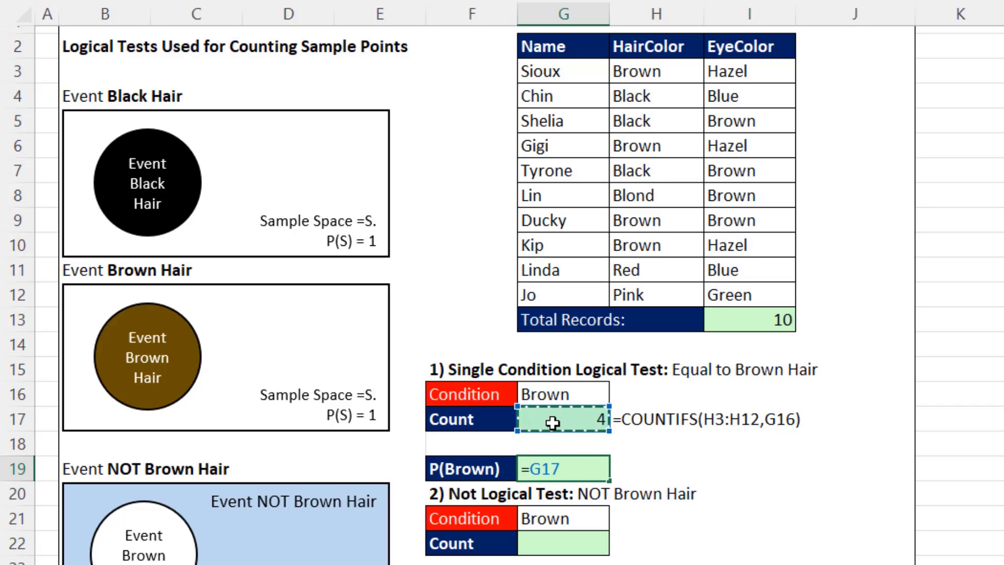
{"action": "type", "text": "/"}
{"action": "left_click", "coordinate": [758, 324]}
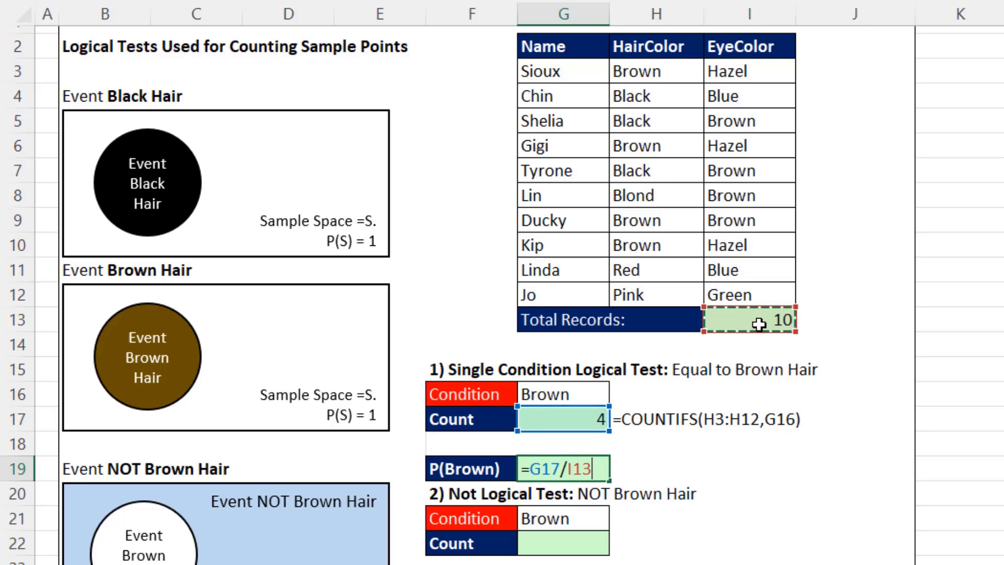
{"action": "key", "text": "Return"}
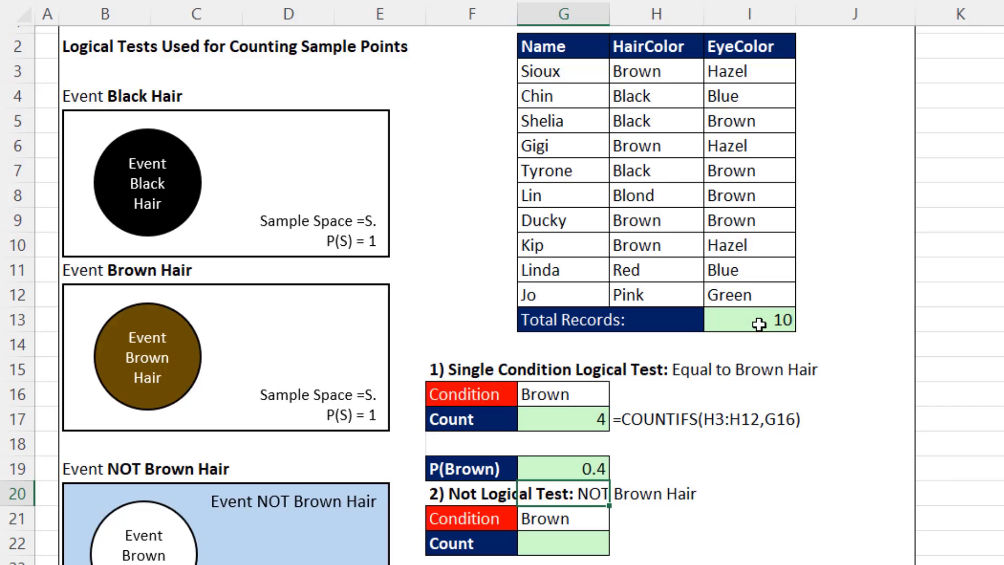
{"action": "left_click", "coordinate": [728, 547]}
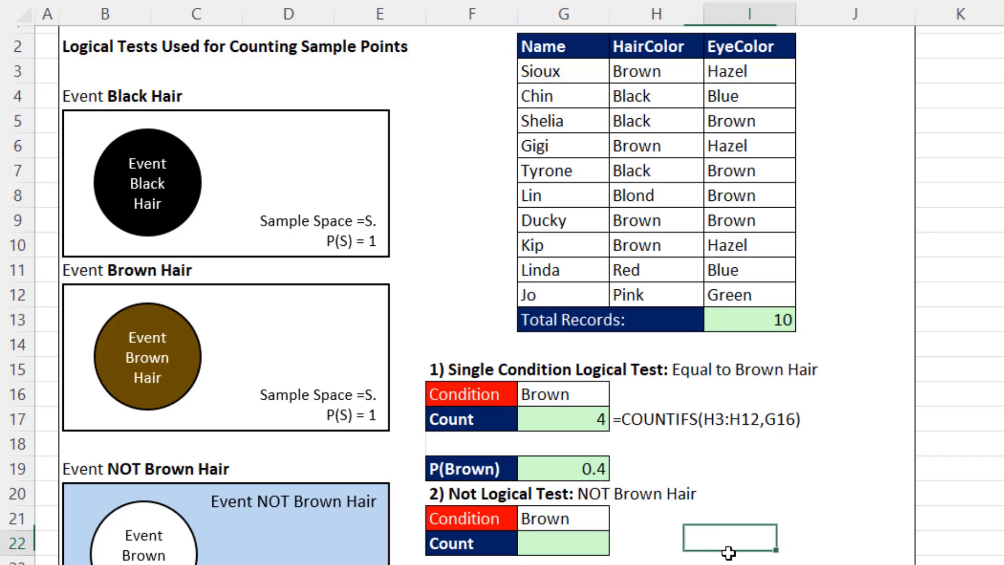
Count the records without brown hair in G22 with the formula =COUNTIFS(H3:H12,"<>"&G21)
{"action": "left_click", "coordinate": [561, 547]}
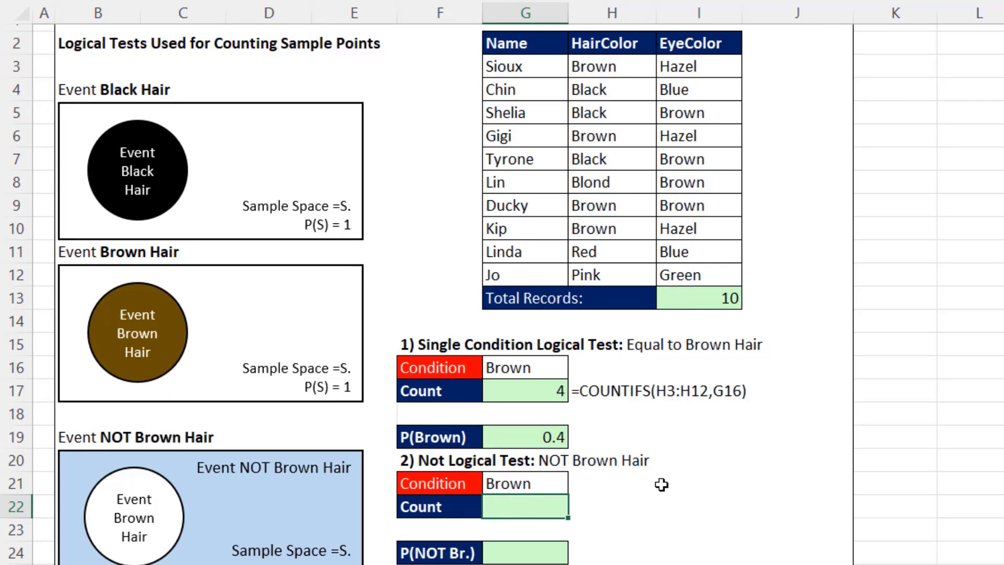
{"action": "type", "text": "=countifs"}
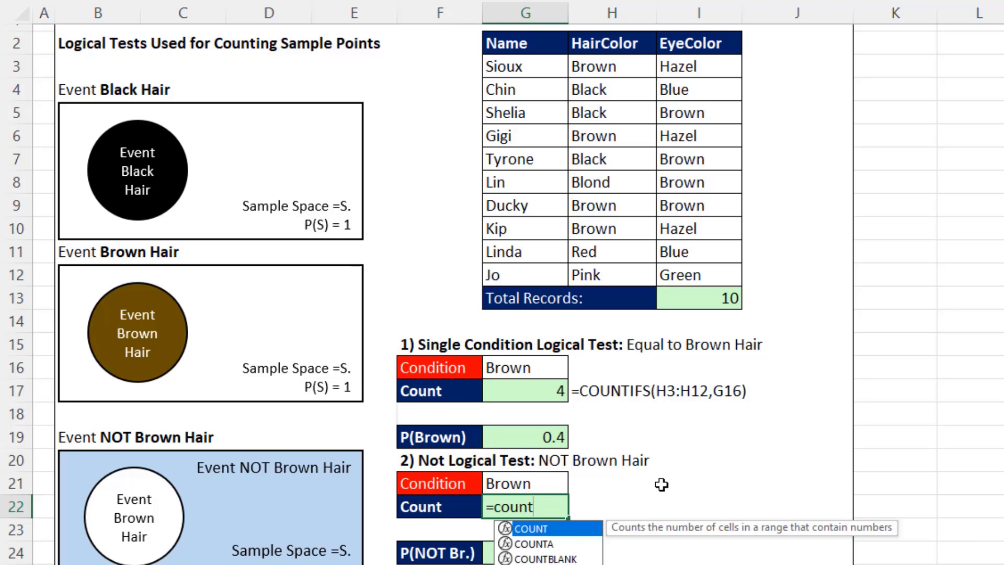
{"action": "key", "text": "Tab"}
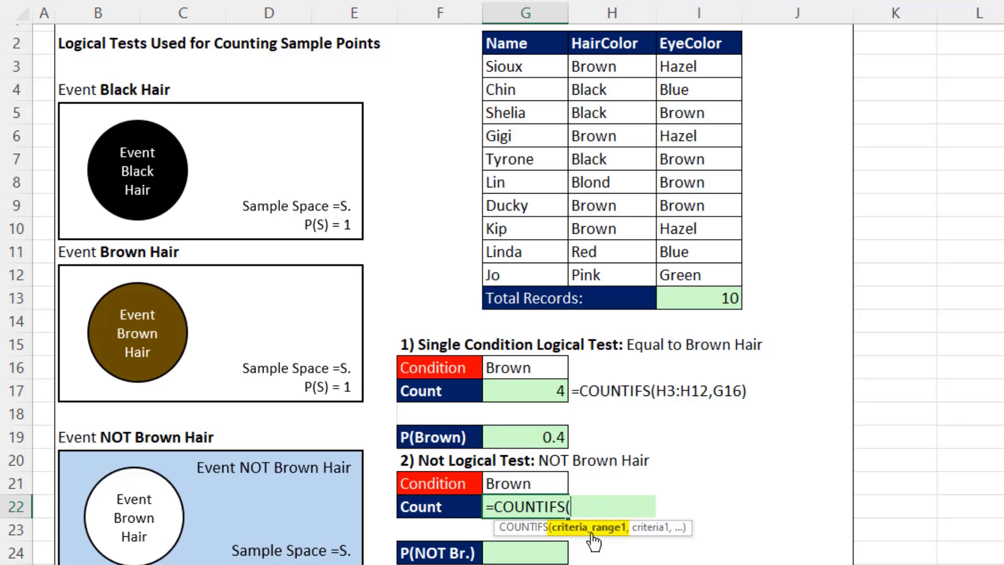
{"action": "left_click_drag", "start_coordinate": [606, 67], "coordinate": [648, 274]}
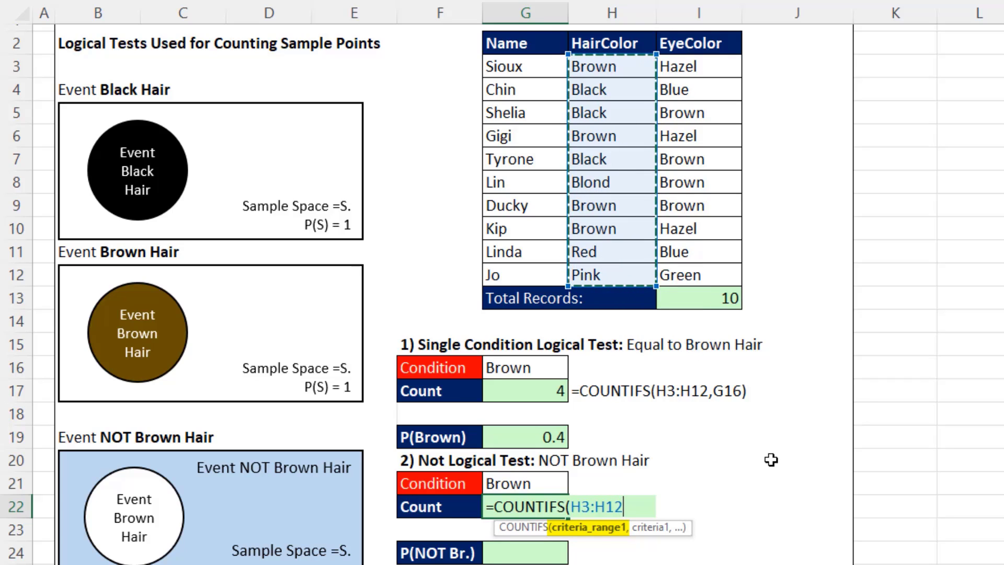
{"action": "type", "text": ","}
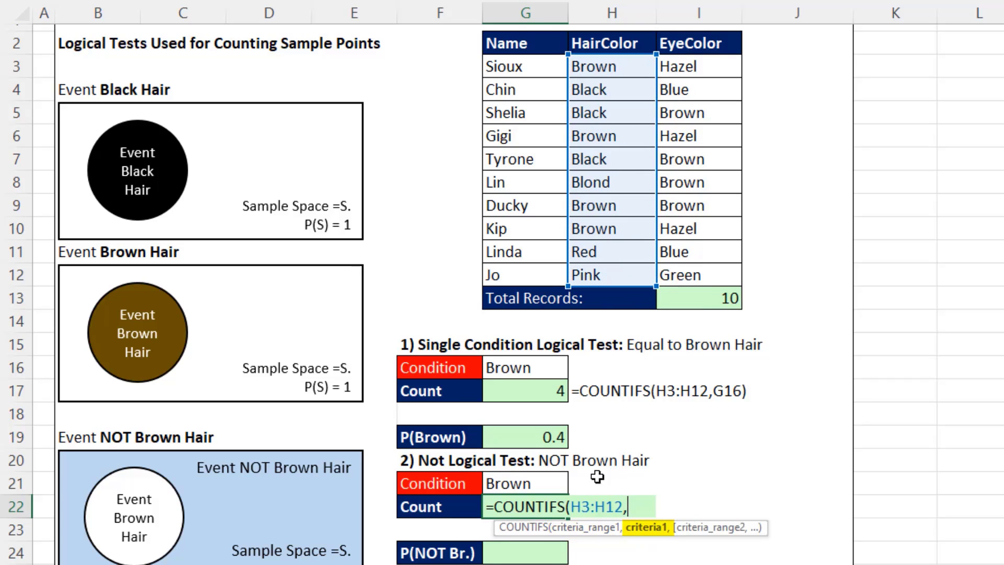
{"action": "left_click", "coordinate": [539, 486]}
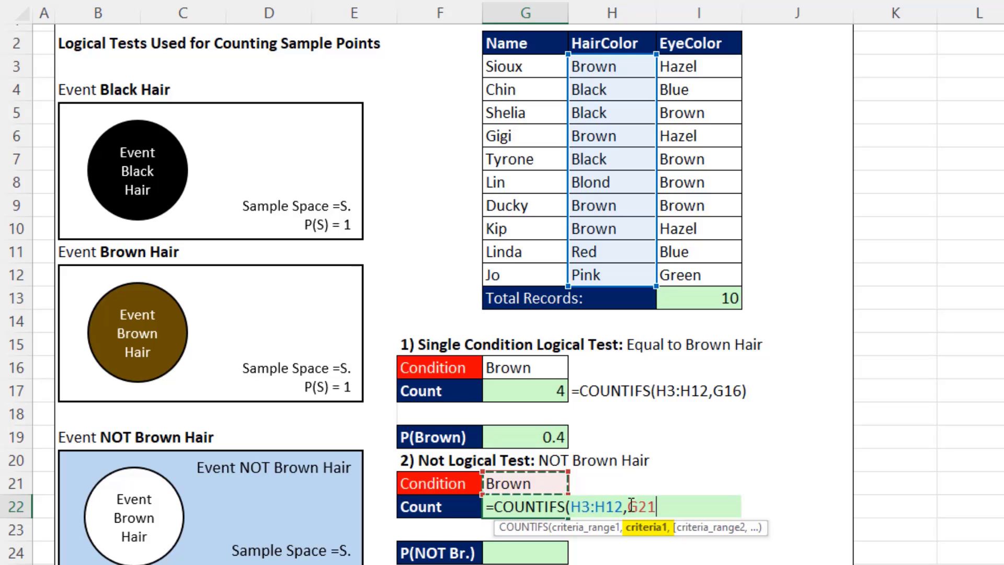
{"action": "left_click", "coordinate": [629, 505]}
{"action": "type", "text": "\""}
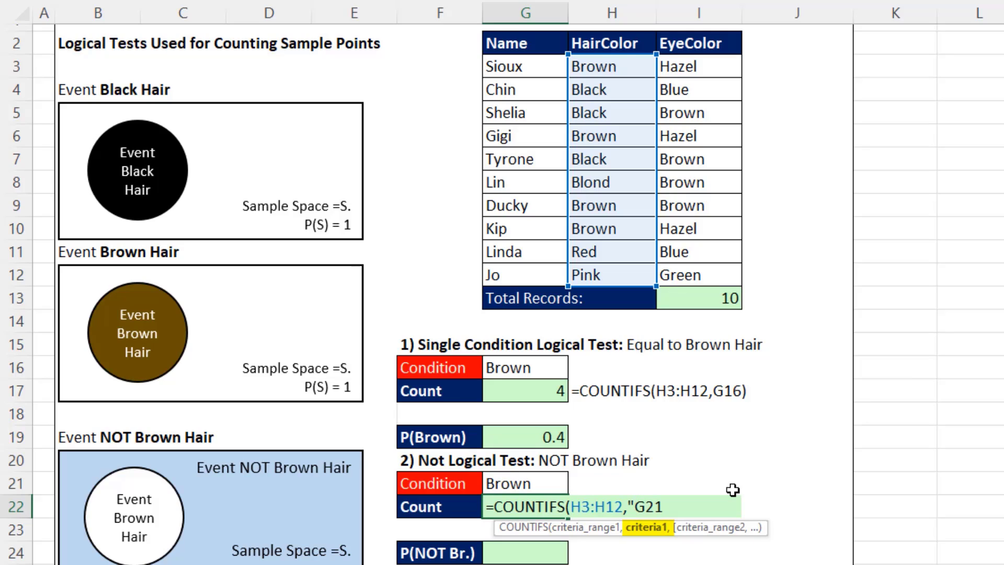
{"action": "type", "text": "<>"}
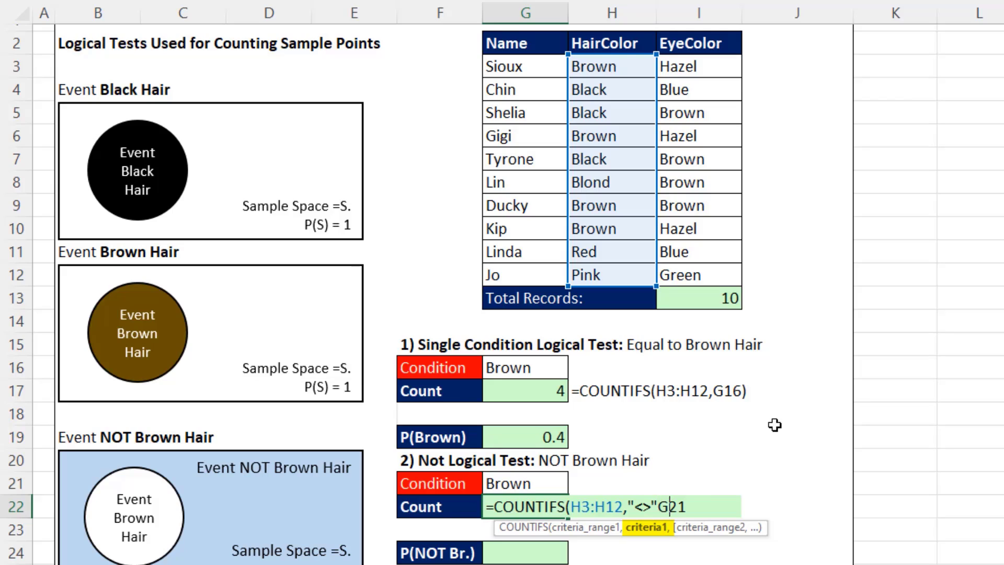
{"action": "type", "text": "&"}
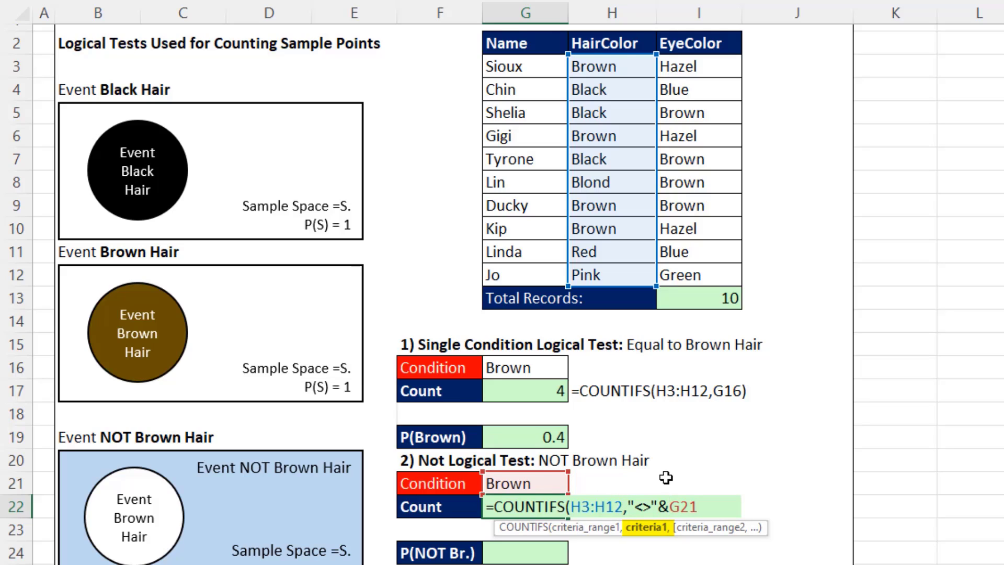
{"action": "left_click", "coordinate": [701, 507]}
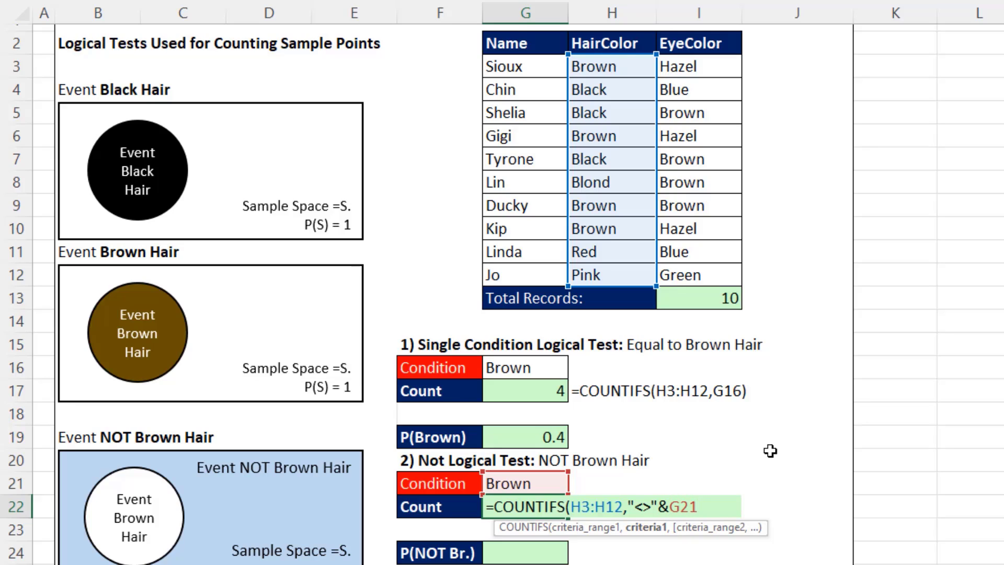
{"action": "type", "text": ")"}
{"action": "key", "text": "Return"}
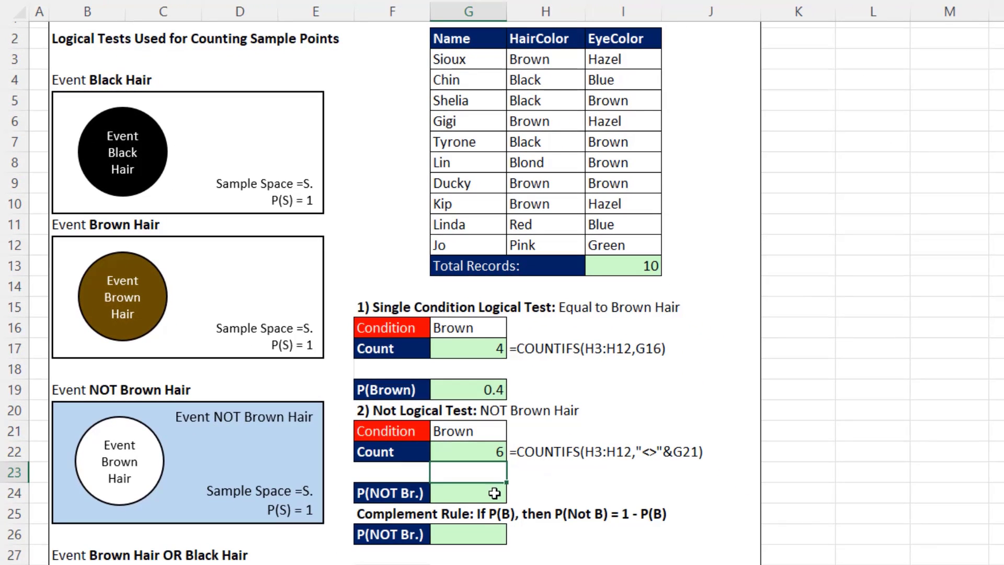
Calculate P(NOT Br.) in G24 by dividing the NOT brown-hair count by the total records with =G22/I13
{"action": "key", "text": "Down"}
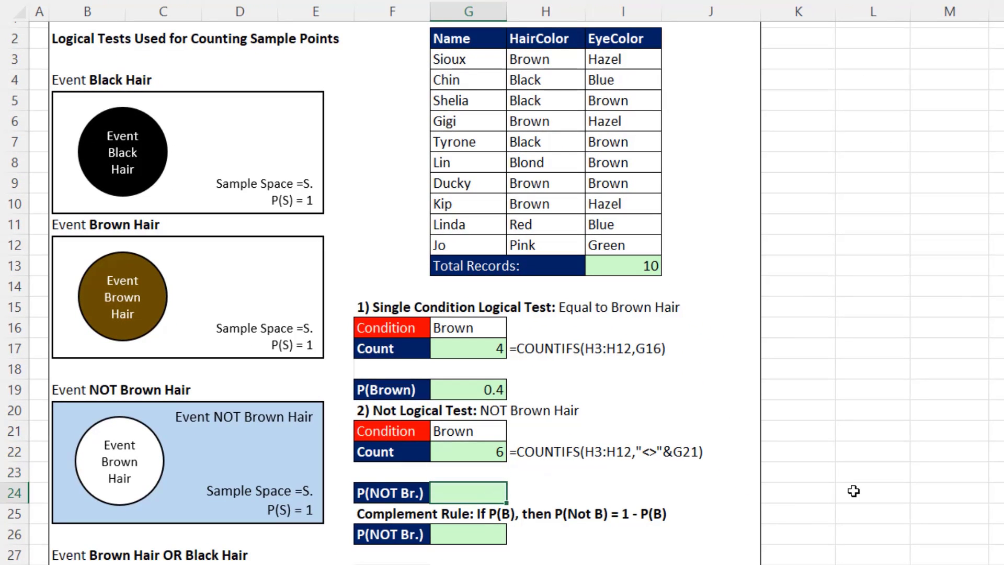
{"action": "key", "text": "F2"}
{"action": "type", "text": "="}
{"action": "key", "text": "Up"}
{"action": "key", "text": "Up"}
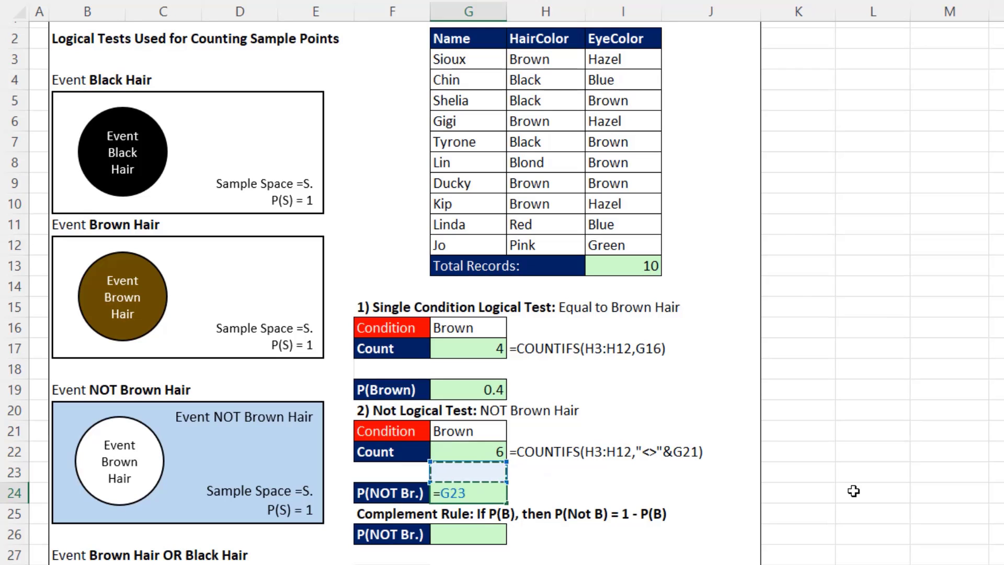
{"action": "type", "text": "/"}
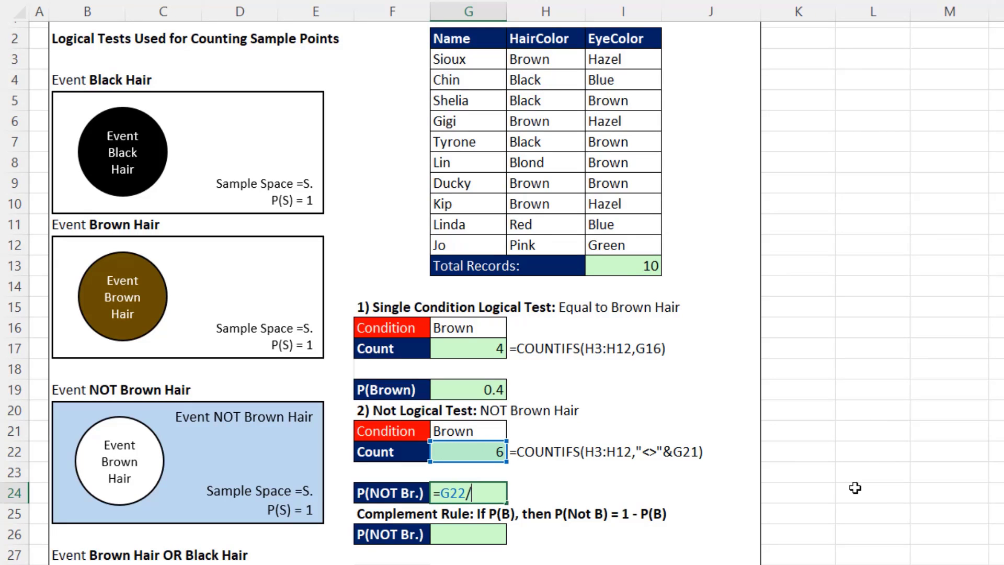
{"action": "left_click", "coordinate": [623, 269]}
{"action": "key", "text": "Return"}
{"action": "key", "text": "Return"}
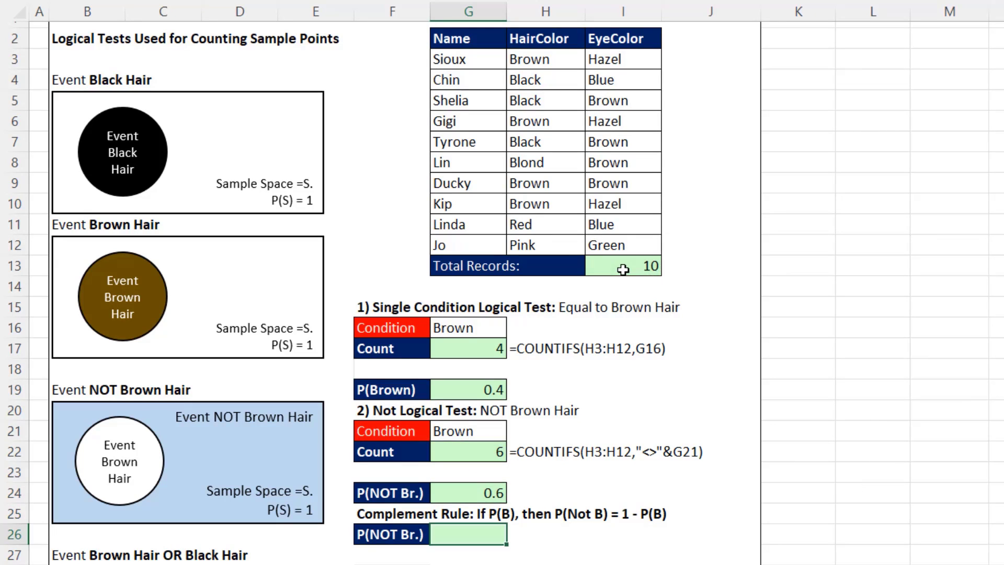
Calculate P(NOT Br.) in G26 with the complement rule, using the formula =1-G19
{"action": "left_click", "coordinate": [476, 391]}
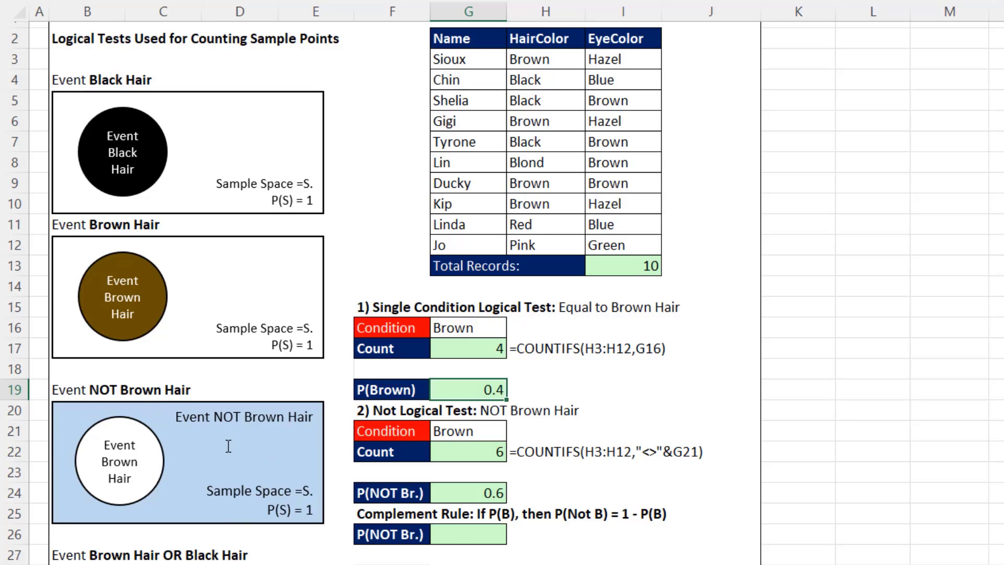
{"action": "left_click", "coordinate": [459, 533]}
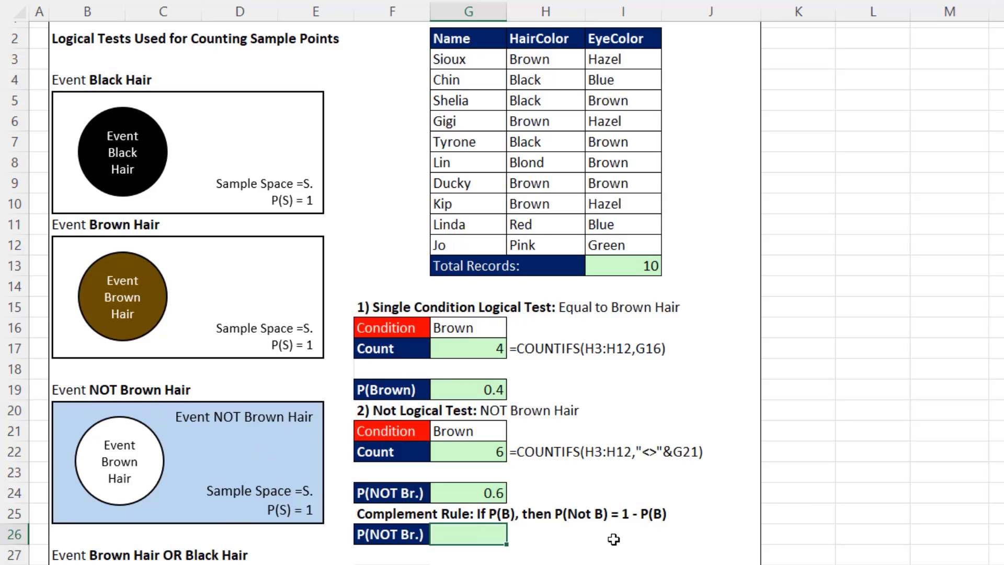
{"action": "type", "text": "=1-"}
{"action": "left_click", "coordinate": [487, 391]}
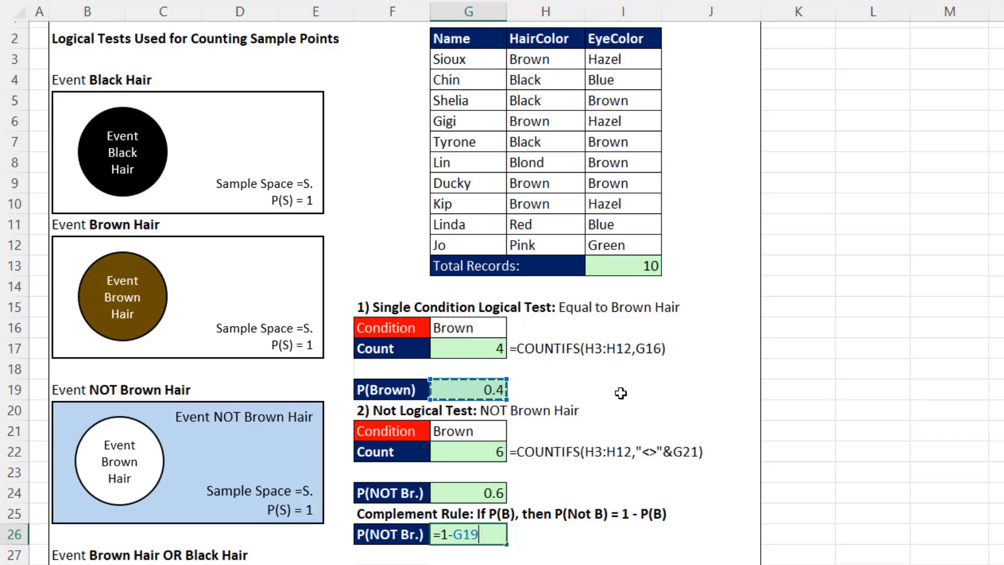
{"action": "key", "text": "Return"}
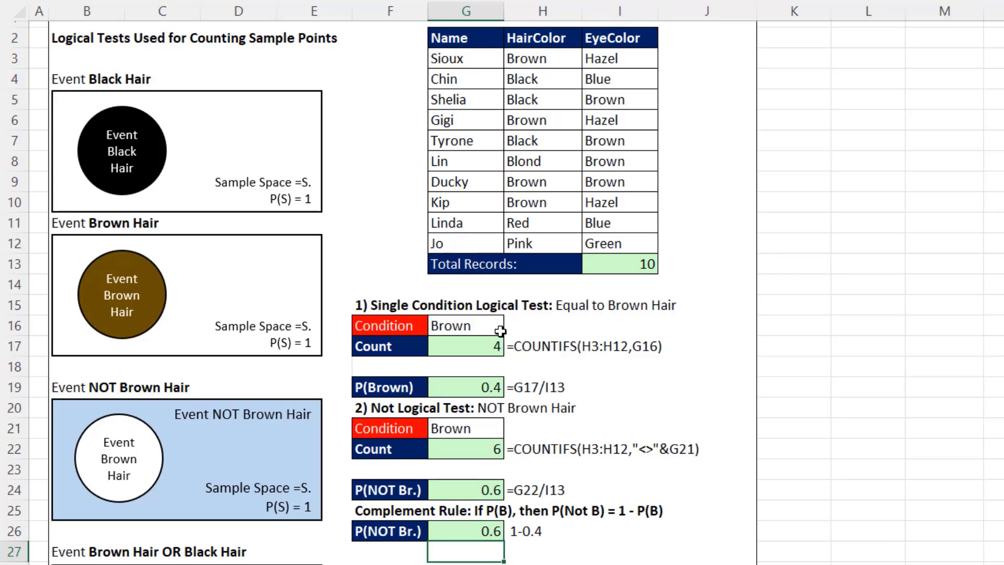
Try Pink as the single hair color condition in G16 and undo the change
{"action": "left_click", "coordinate": [498, 328]}
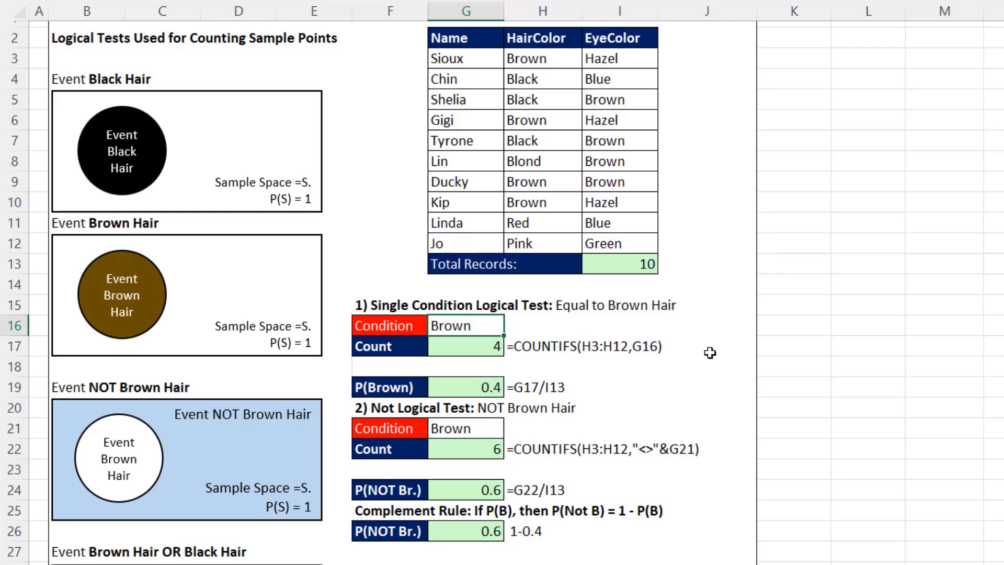
{"action": "type", "text": "Pink"}
{"action": "key", "text": "Return"}
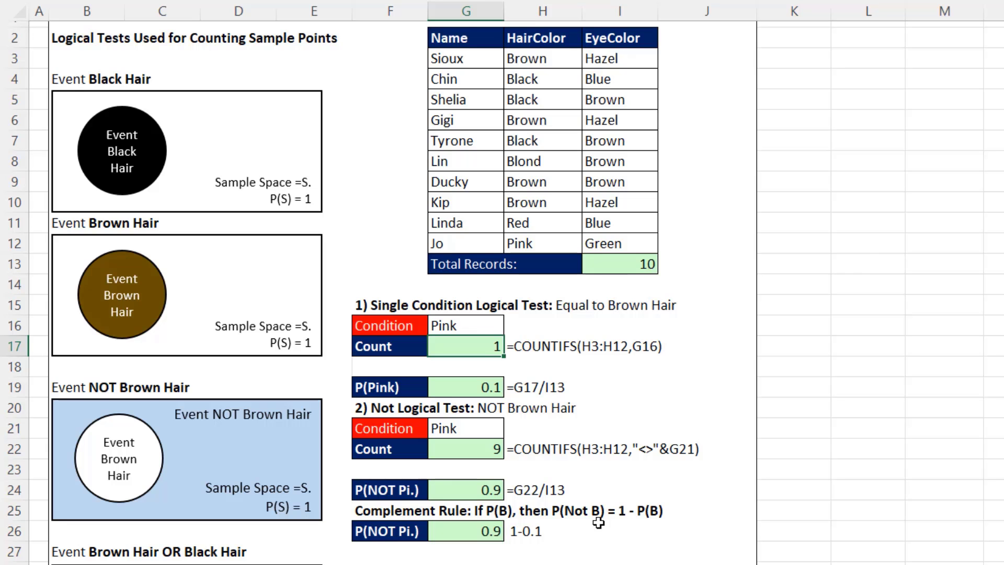
{"action": "key", "text": "ctrl+z"}
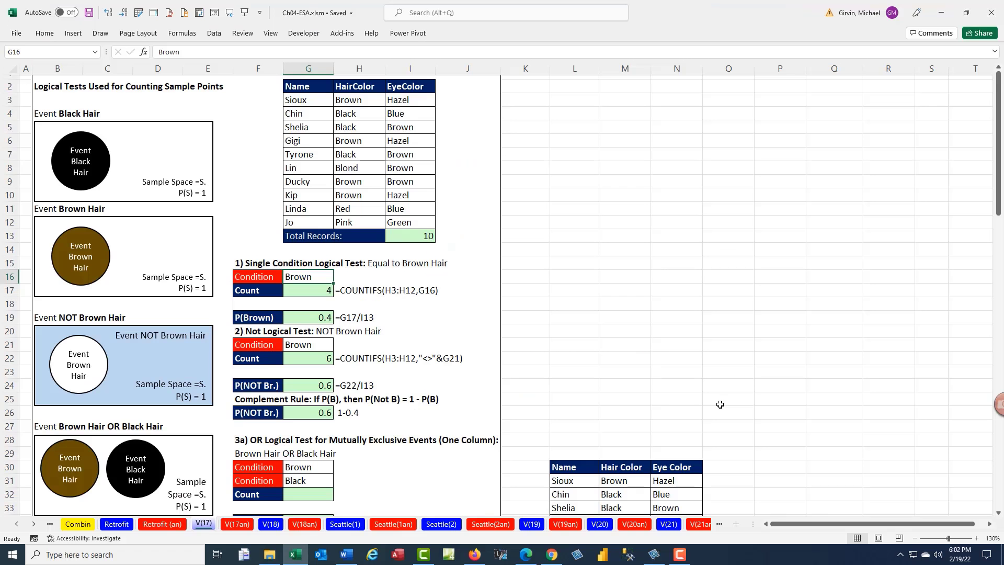
Count the records with brown hair AND hazel eyes in G49 with the formula =COUNTIFS(M31:M40,G47,N31:N40,G48)
{"action": "scroll", "coordinate": [721, 402], "scroll_direction": "down", "scroll_amount": 3}
{"action": "scroll", "coordinate": [722, 401], "scroll_direction": "down", "scroll_amount": 4}
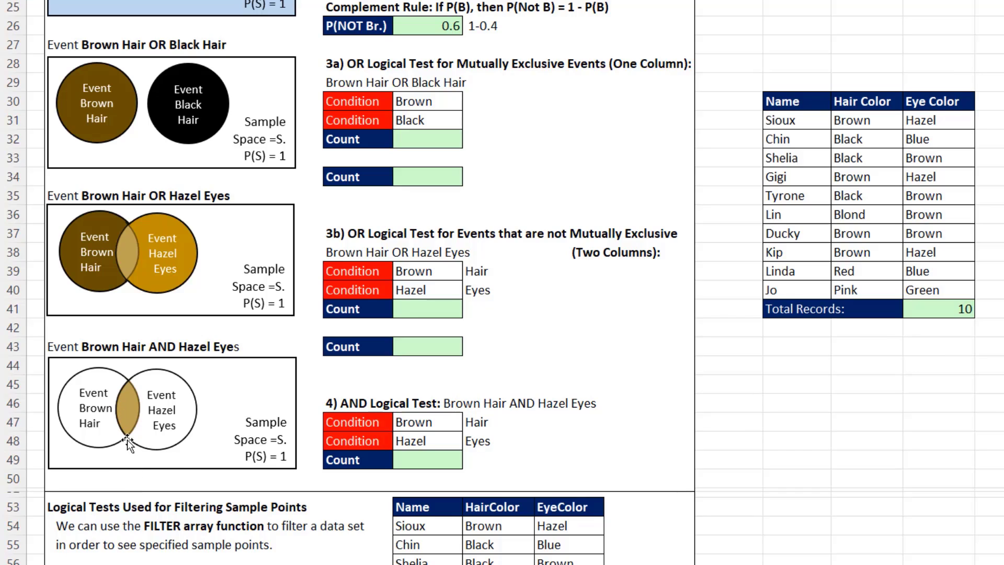
{"action": "left_click", "coordinate": [422, 460]}
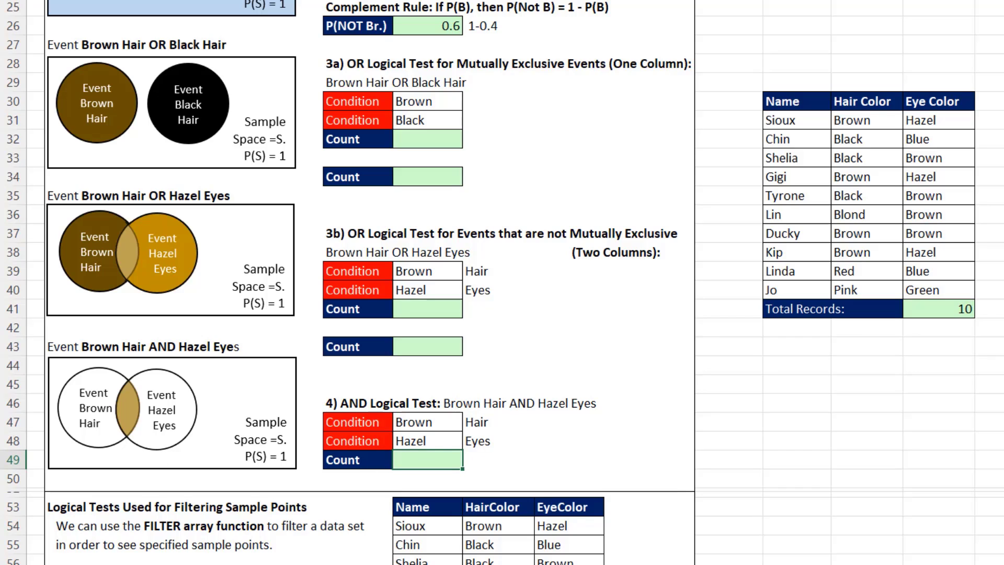
{"action": "type", "text": "=count"}
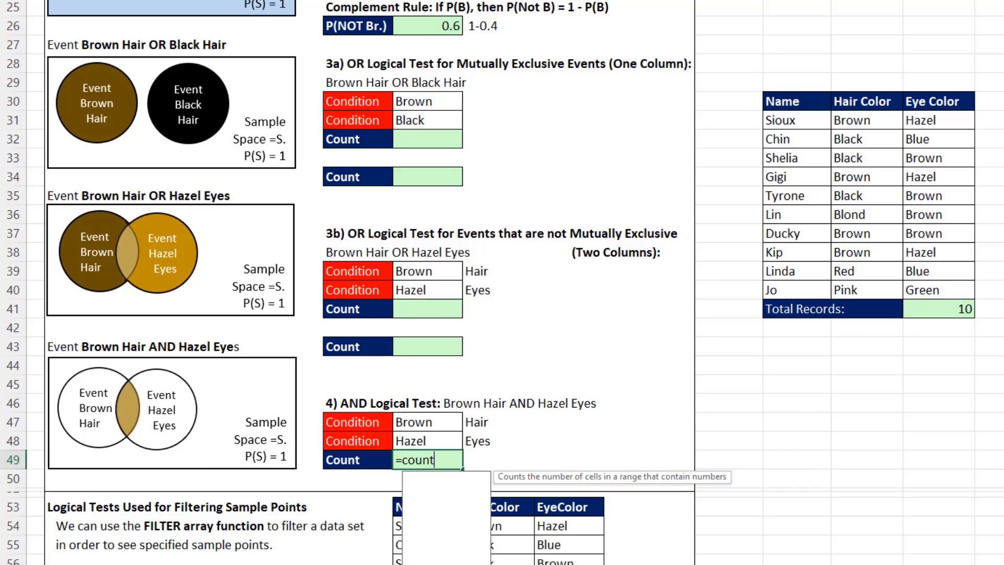
{"action": "type", "text": "ifs"}
{"action": "key", "text": "Tab"}
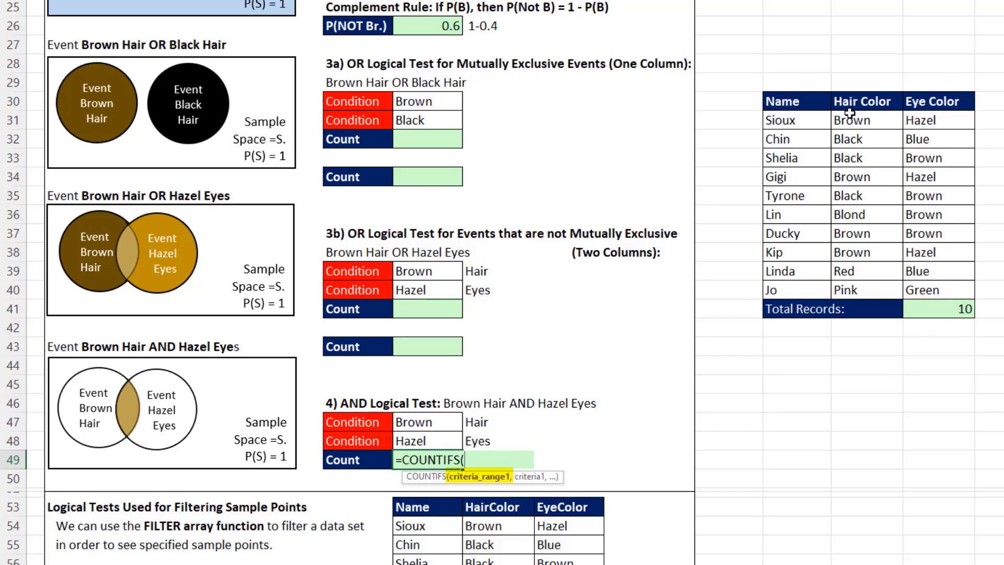
{"action": "left_click_drag", "start_coordinate": [846, 121], "coordinate": [864, 288]}
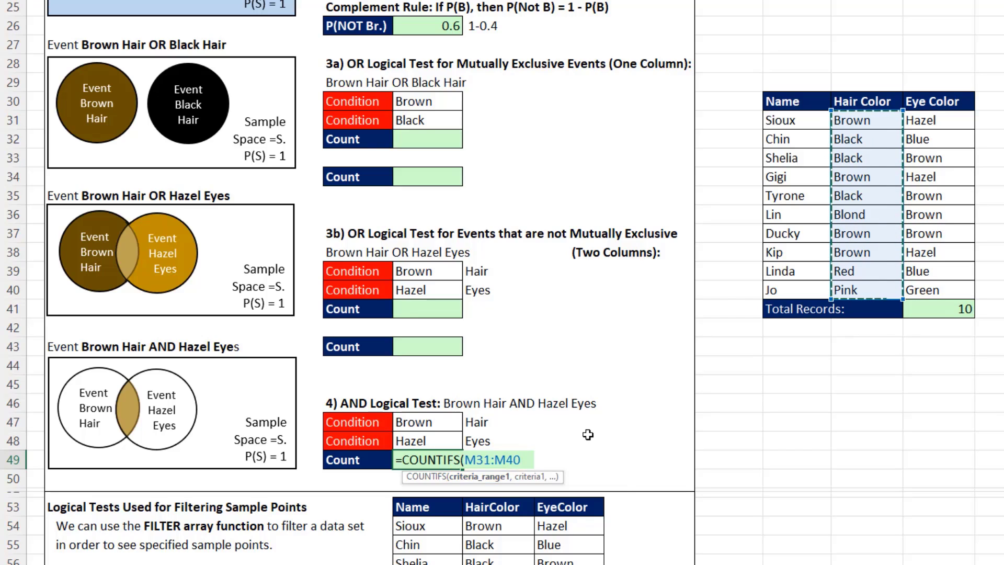
{"action": "type", "text": ","}
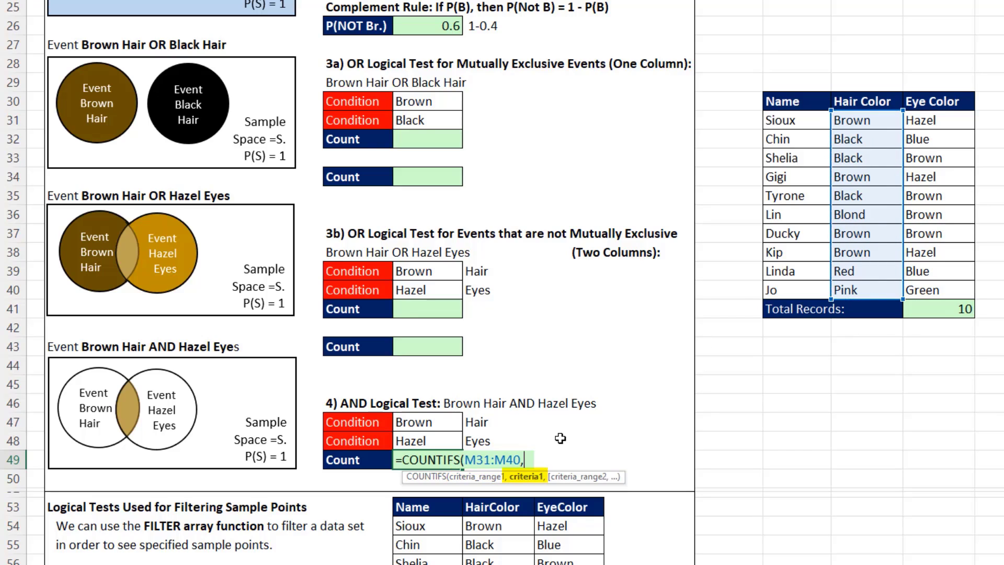
{"action": "left_click", "coordinate": [430, 423]}
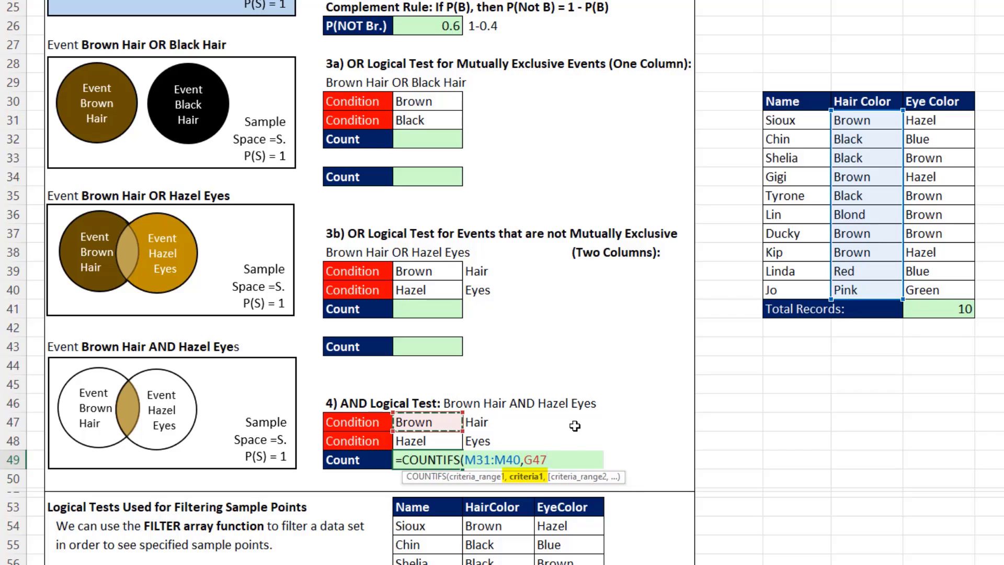
{"action": "type", "text": ","}
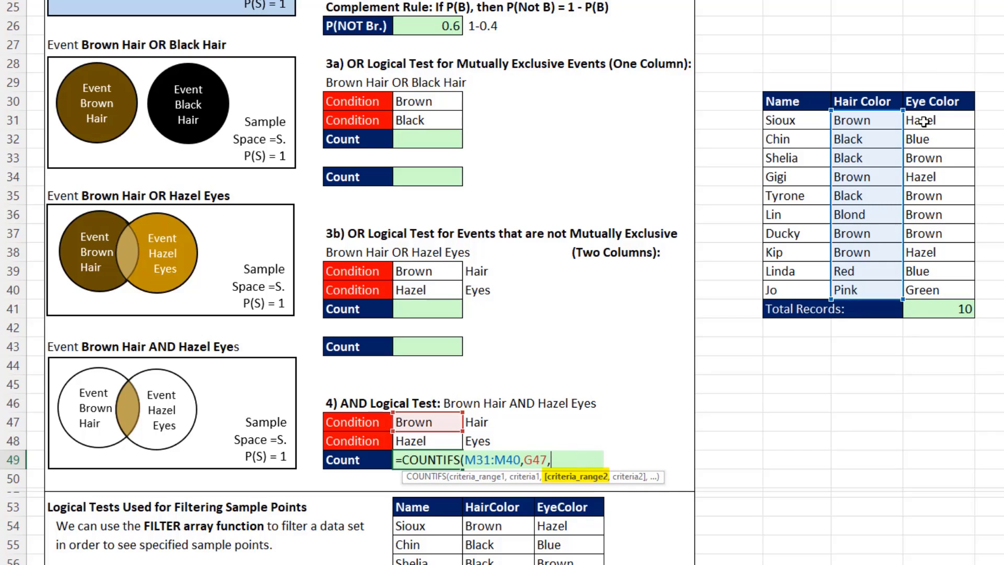
{"action": "left_click_drag", "start_coordinate": [922, 121], "coordinate": [924, 290]}
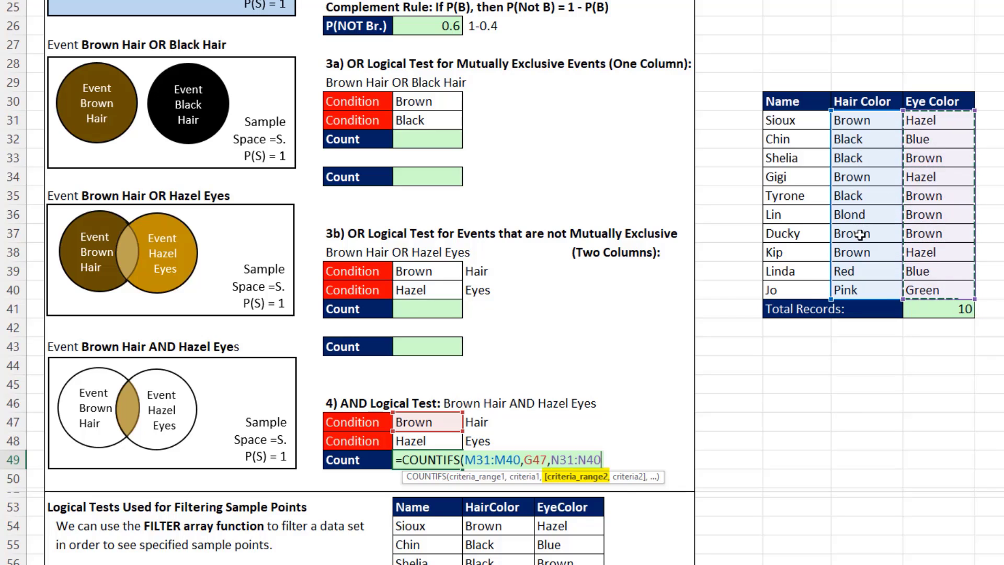
{"action": "type", "text": ","}
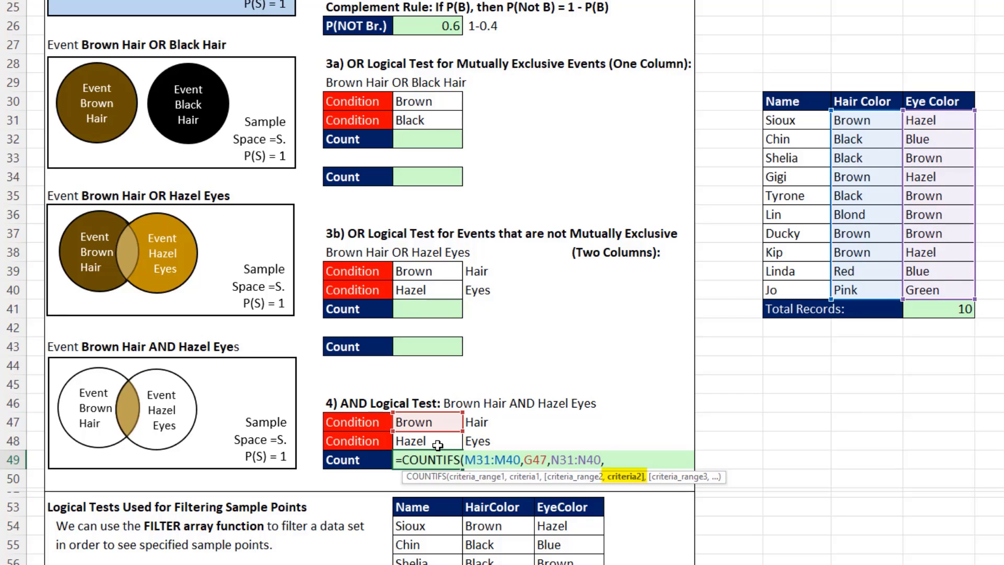
{"action": "left_click", "coordinate": [432, 444]}
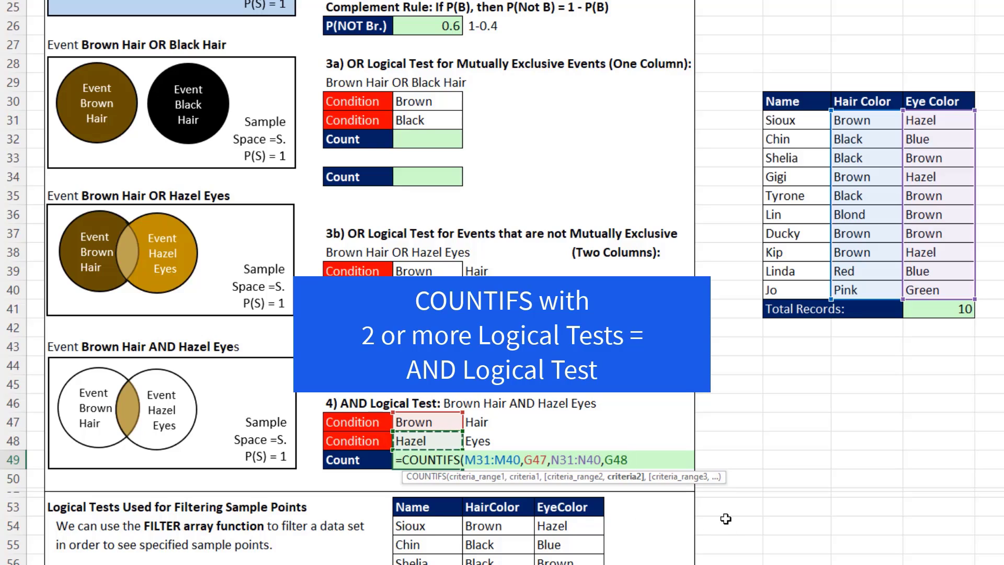
{"action": "type", "text": ")"}
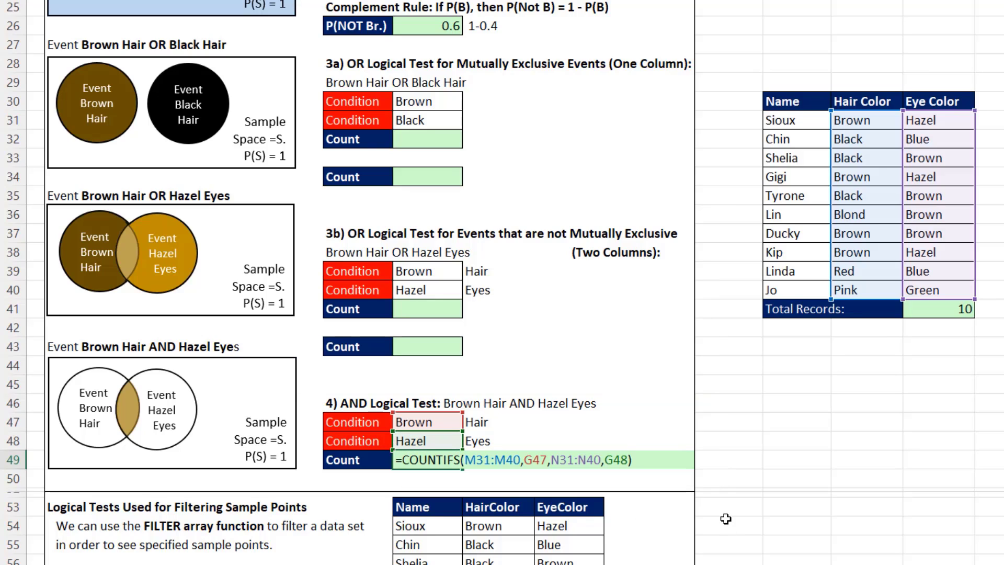
{"action": "key", "text": "Return"}
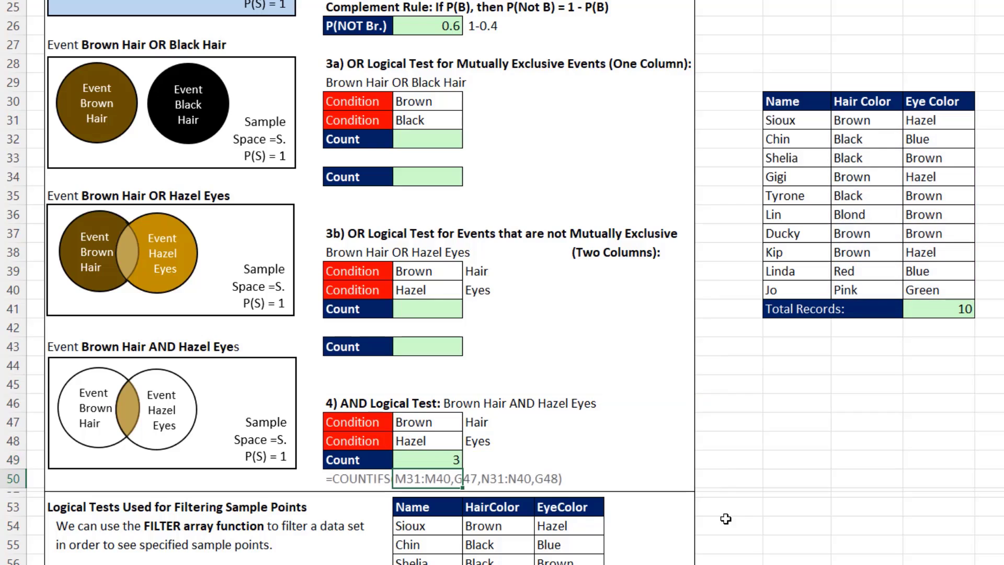
List the hair colors that are brown OR black from G32 with the formula =FILTER(M31:M40,(M31:M40=G30)+(M31:M40=G31))
{"action": "left_click", "coordinate": [723, 482]}
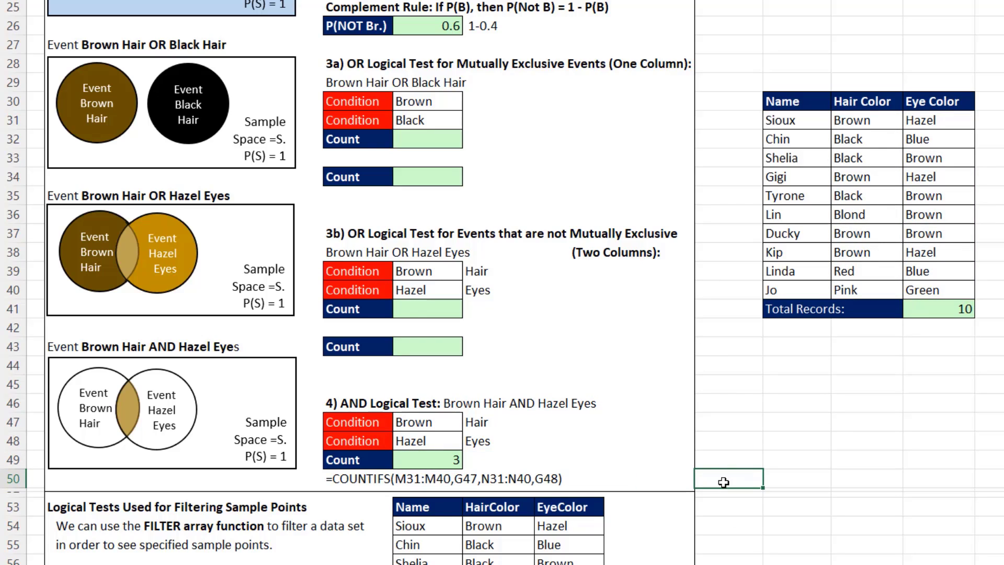
{"action": "left_click", "coordinate": [435, 146]}
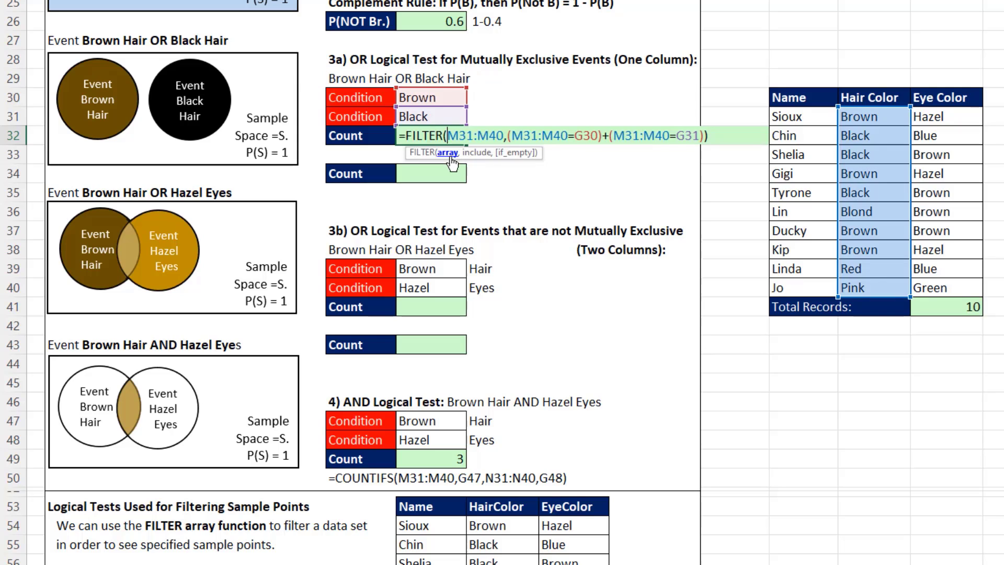
{"action": "left_click", "coordinate": [445, 152]}
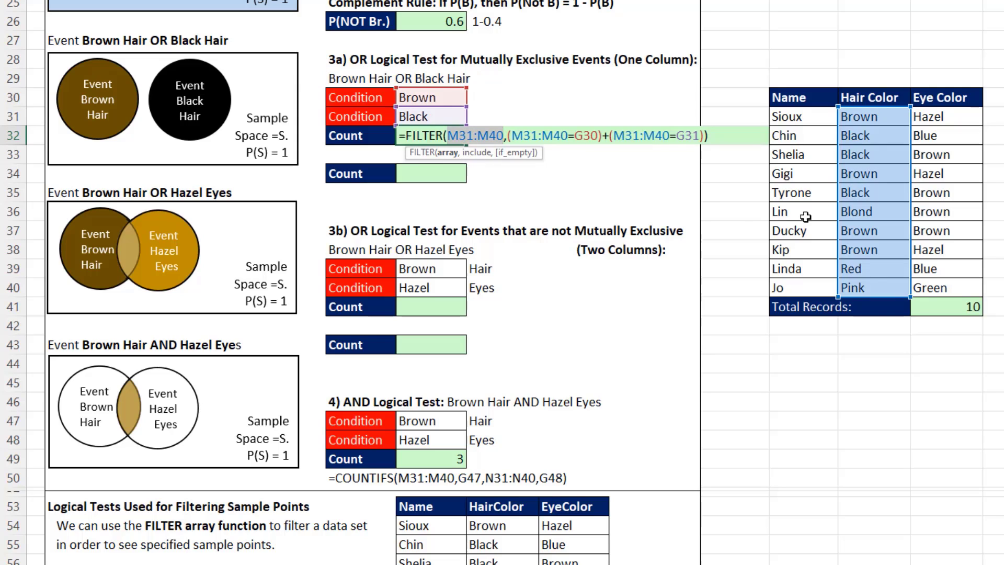
{"action": "left_click", "coordinate": [488, 153]}
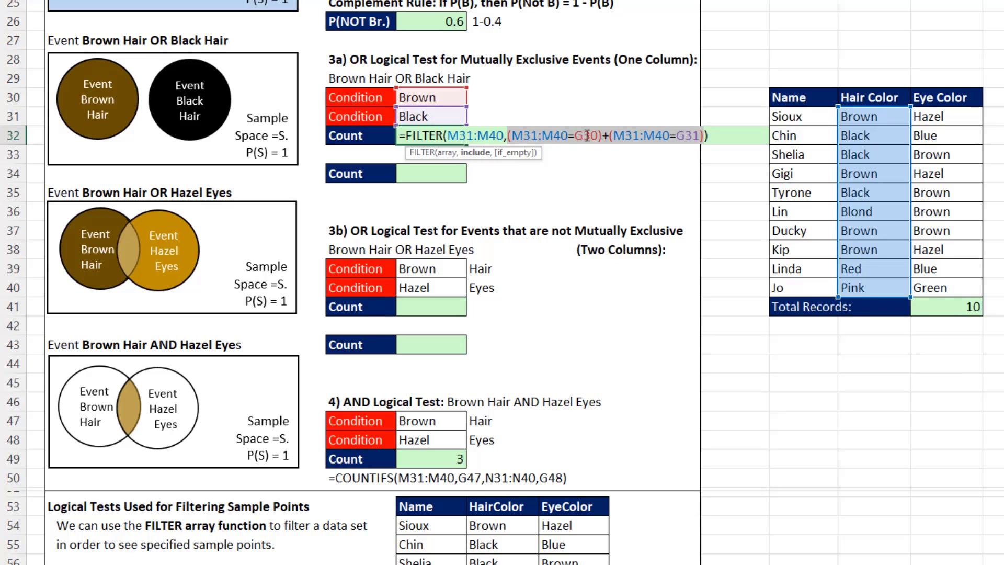
{"action": "key", "text": "Return"}
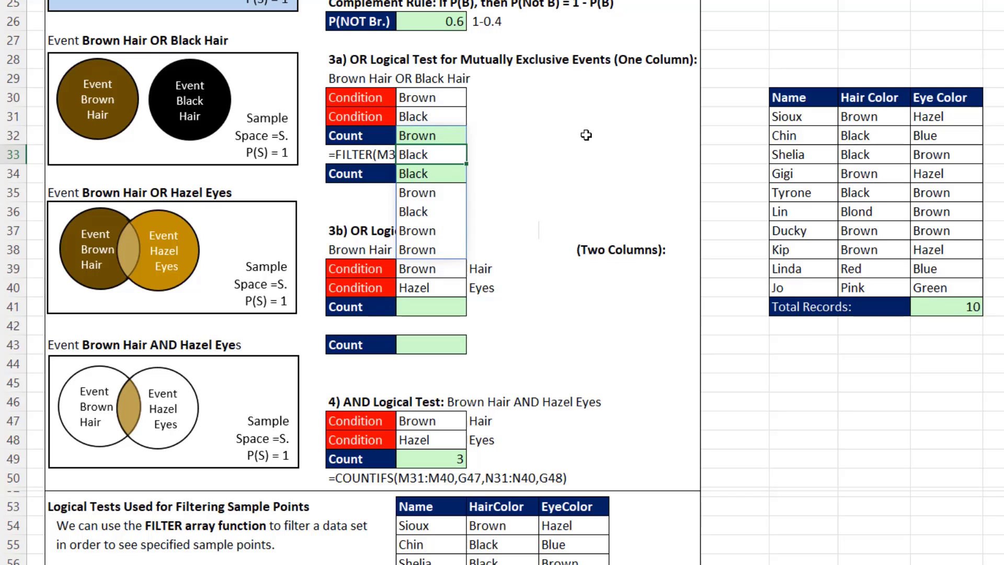
Wrap the FILTER formula in G32 in the ROWS function to count the brown OR black hair records
{"action": "left_click", "coordinate": [423, 137]}
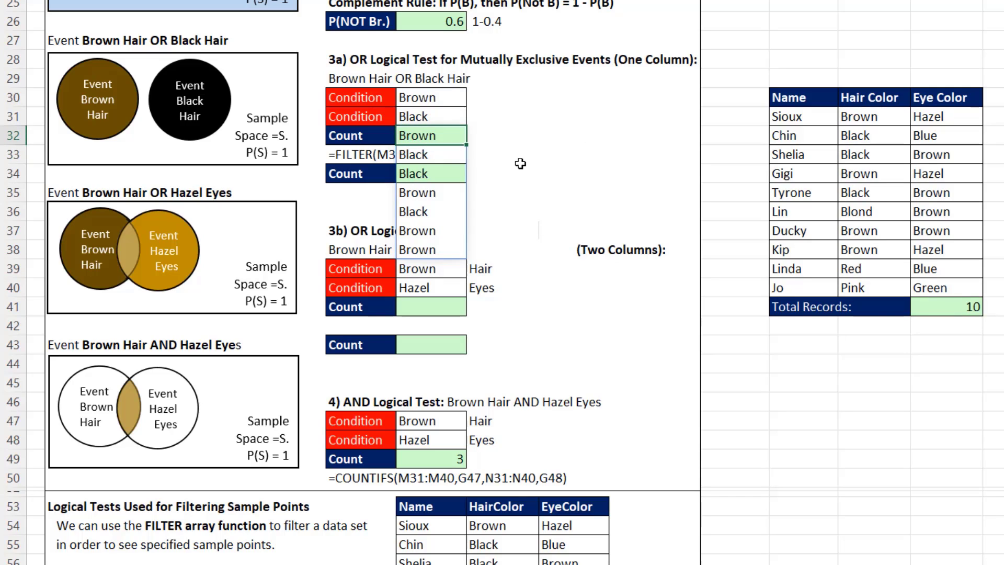
{"action": "key", "text": "F2"}
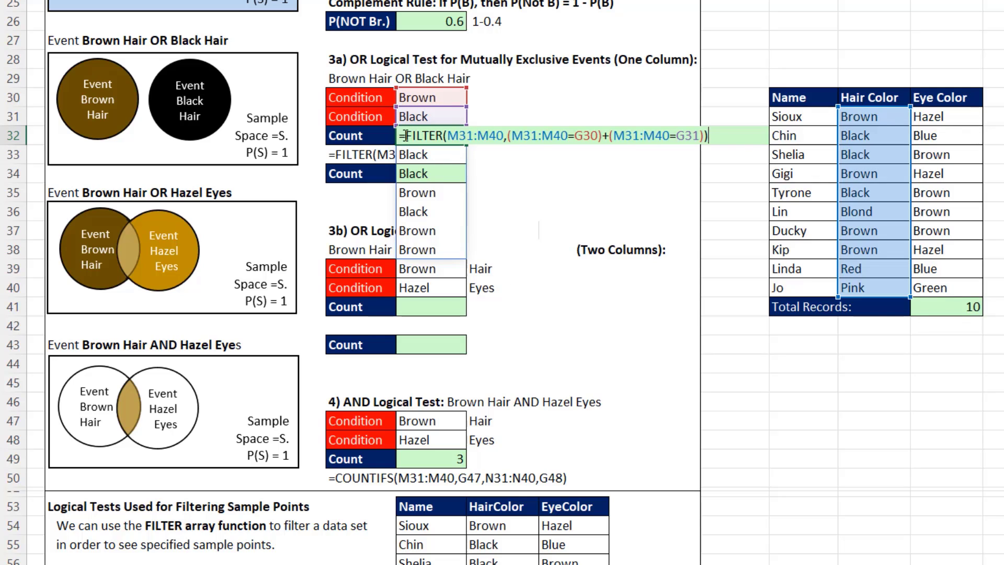
{"action": "left_click", "coordinate": [406, 136]}
{"action": "type", "text": "row"}
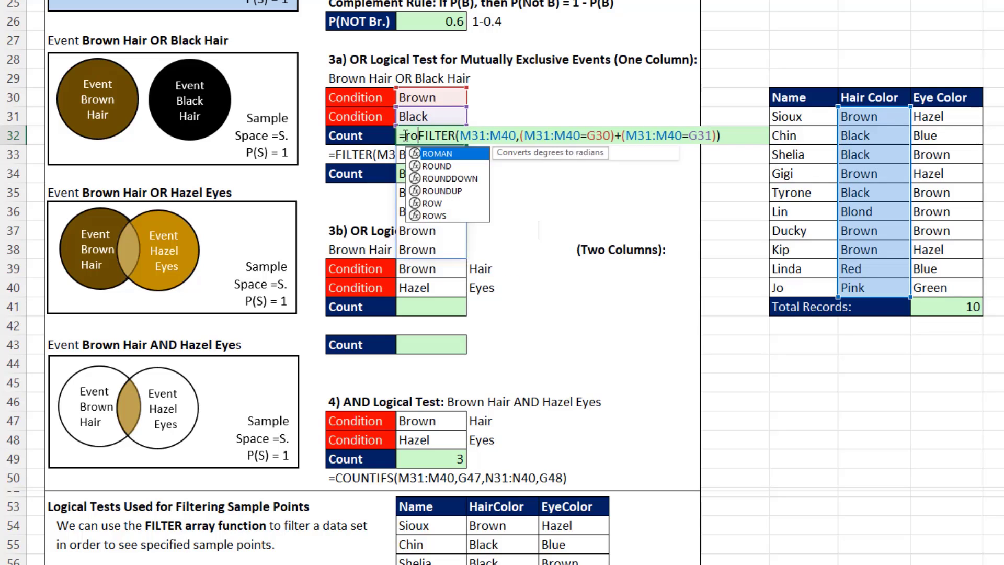
{"action": "type", "text": "s"}
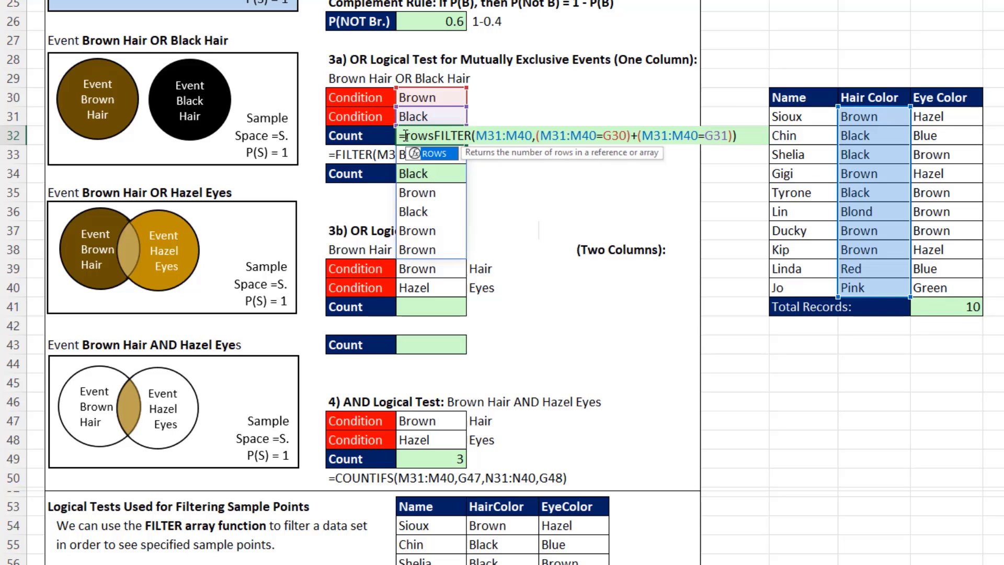
{"action": "key", "text": "Tab"}
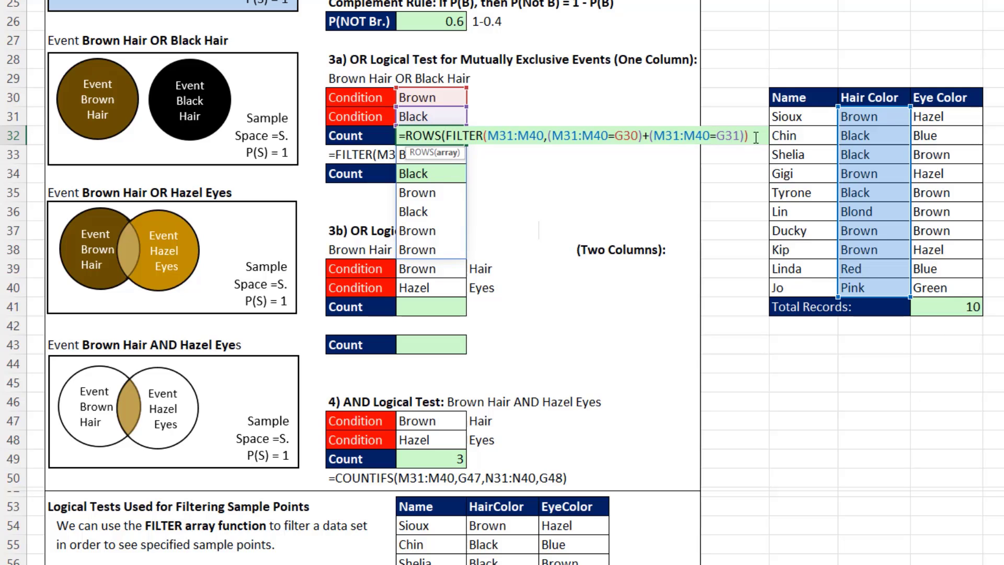
{"action": "type", "text": ")"}
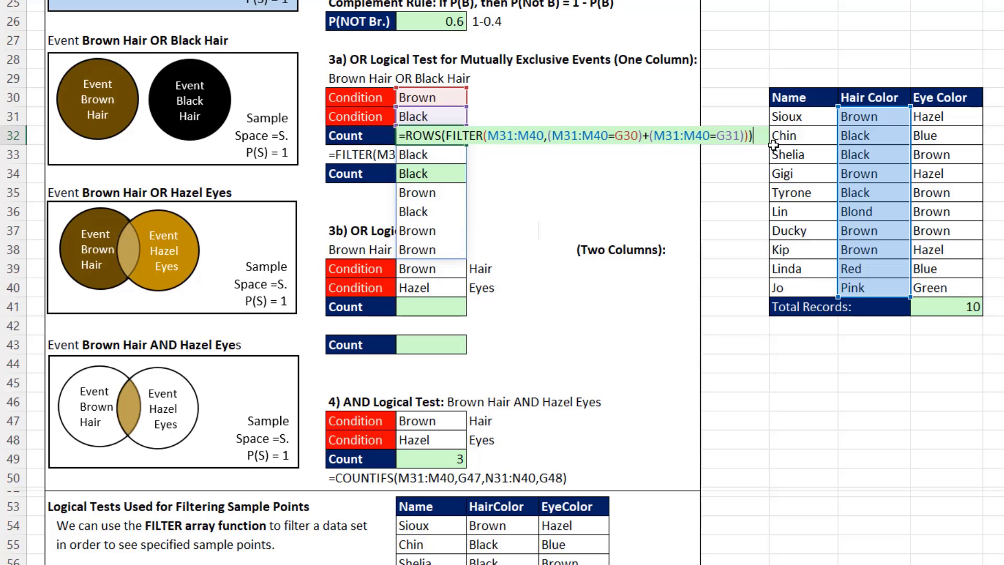
{"action": "key", "text": "Return"}
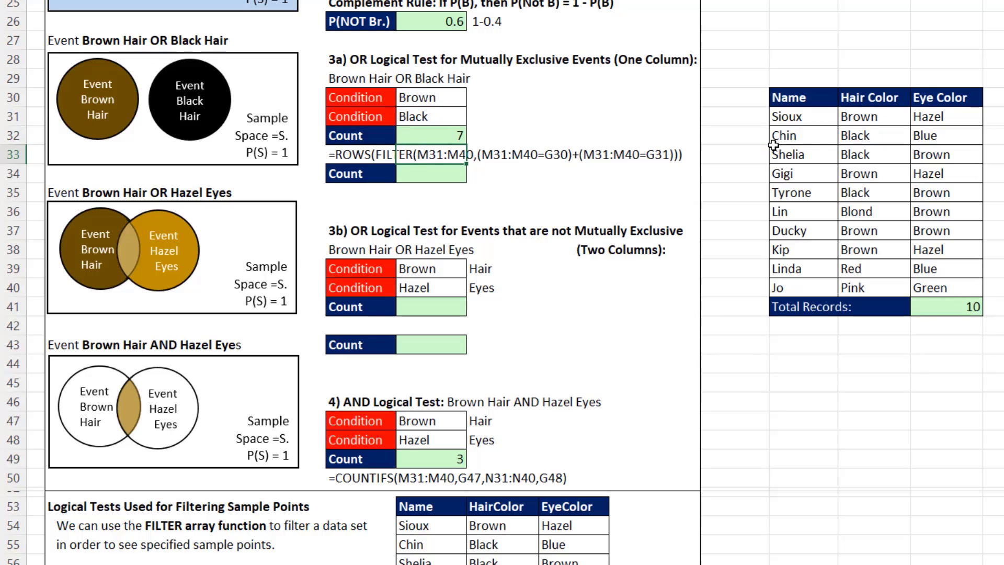
Count the records with brown hair OR hazel eyes in G41 with the formula =ROWS(FILTER(M31:N40,(M31:M40=G39)+(N31:N40=G40)))
{"action": "left_click", "coordinate": [429, 307]}
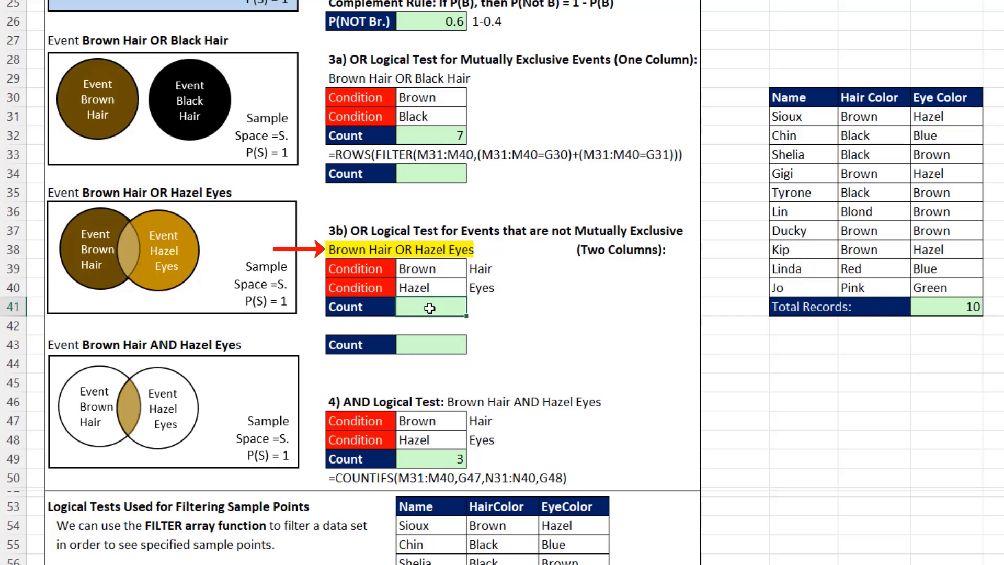
{"action": "type", "text": "=FILTER(M31:N40,(M31:M40=G39)+(N31:N40=G40))"}
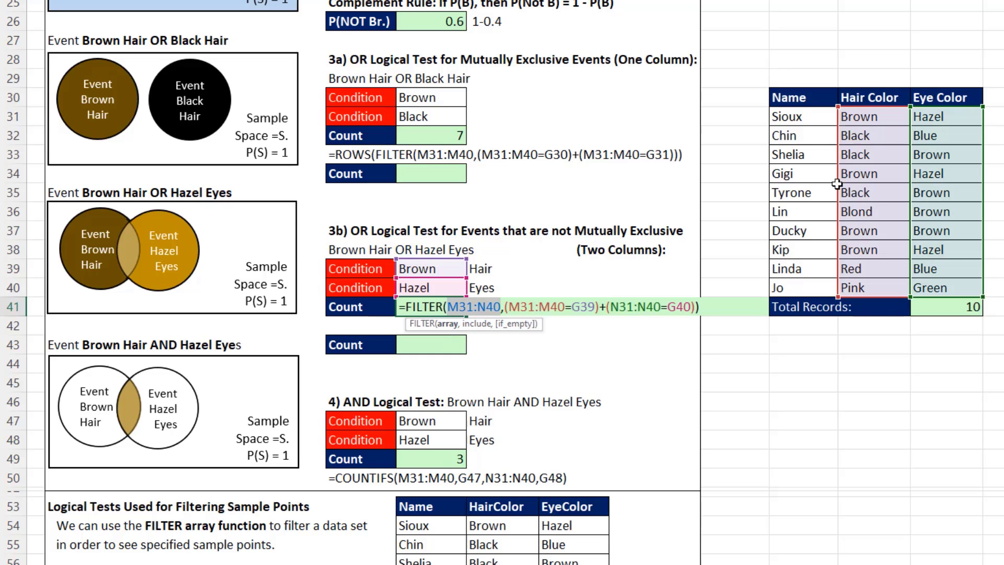
{"action": "left_click", "coordinate": [469, 324]}
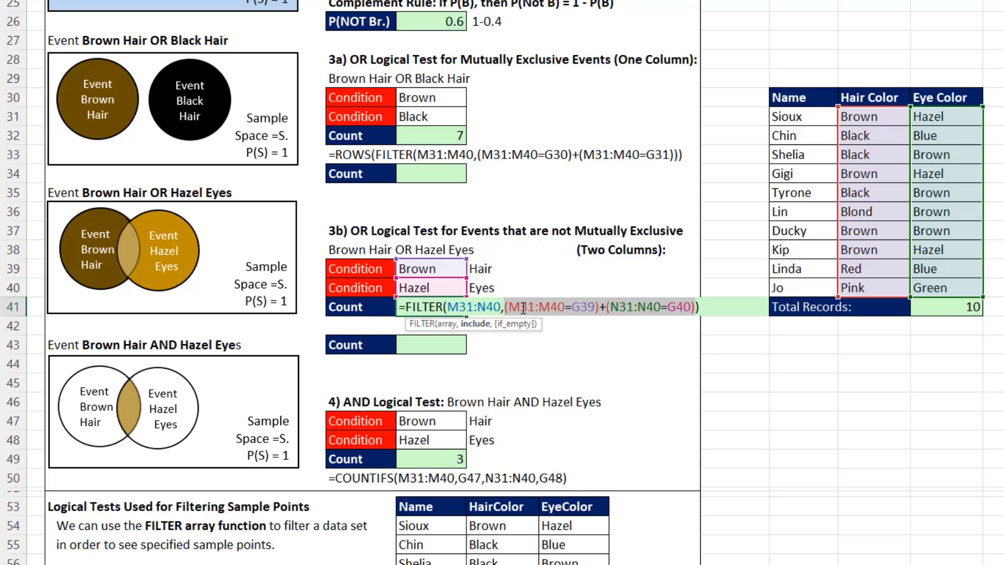
{"action": "left_click", "coordinate": [621, 313]}
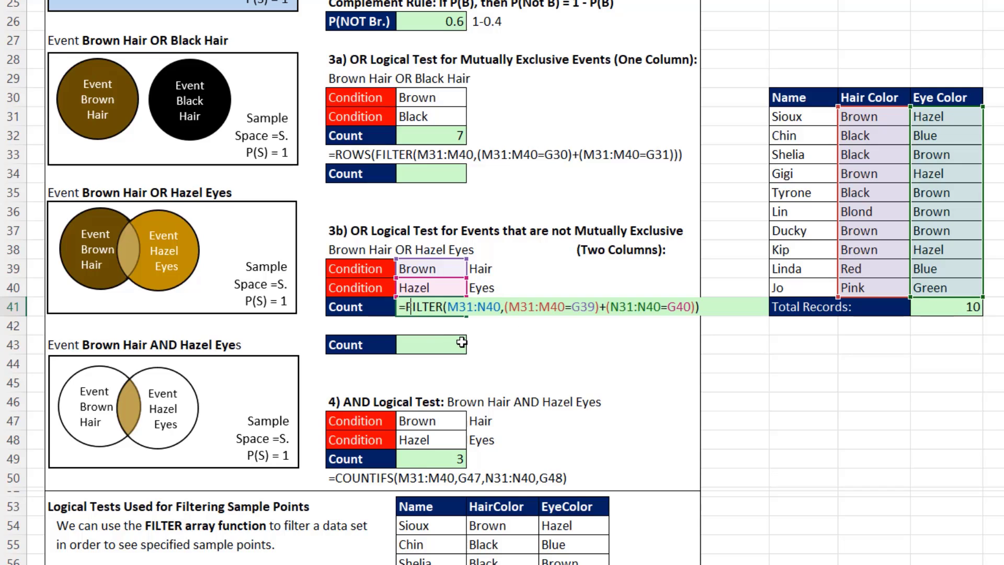
{"action": "type", "text": "rows"}
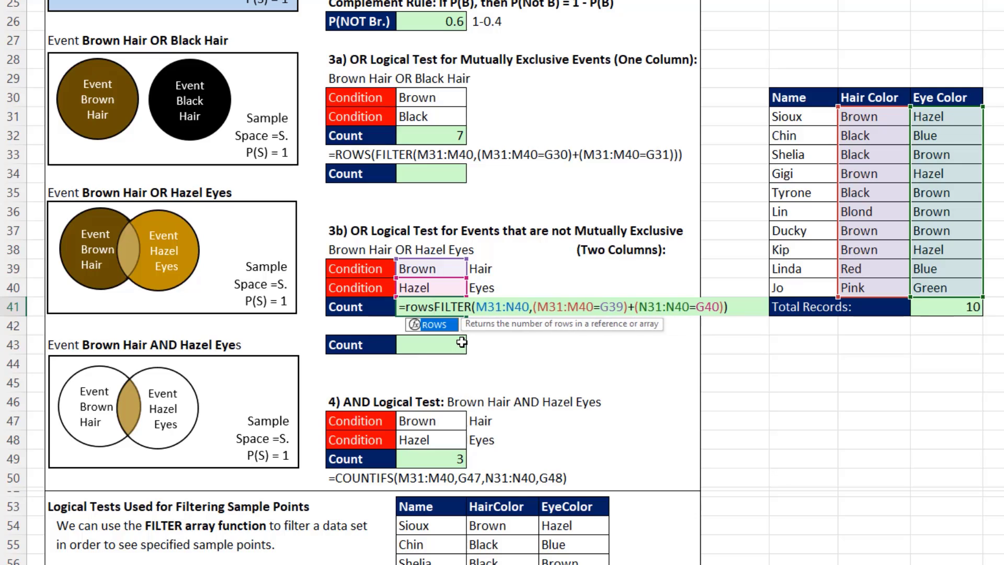
{"action": "key", "text": "Tab"}
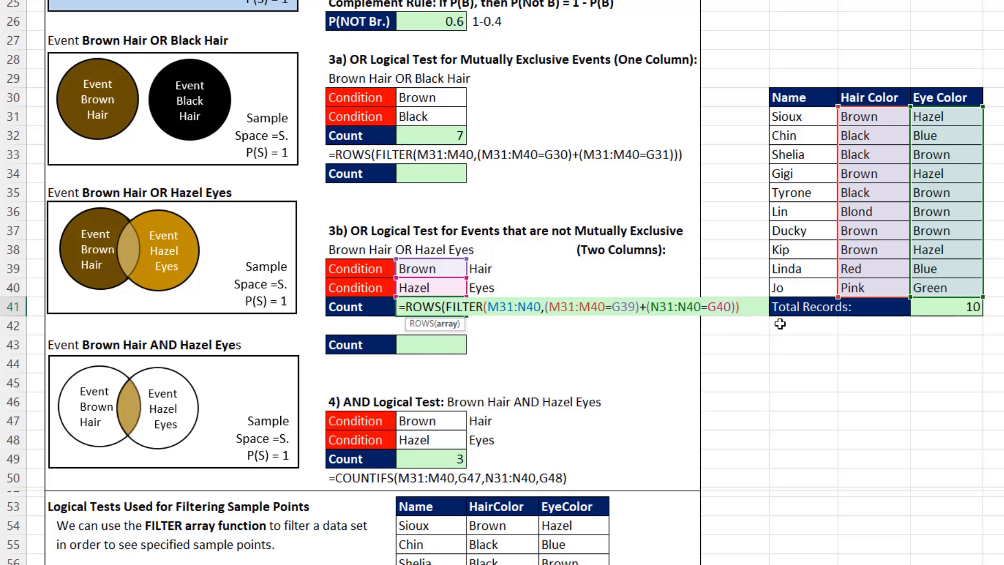
{"action": "left_click", "coordinate": [766, 315]}
{"action": "type", "text": ")"}
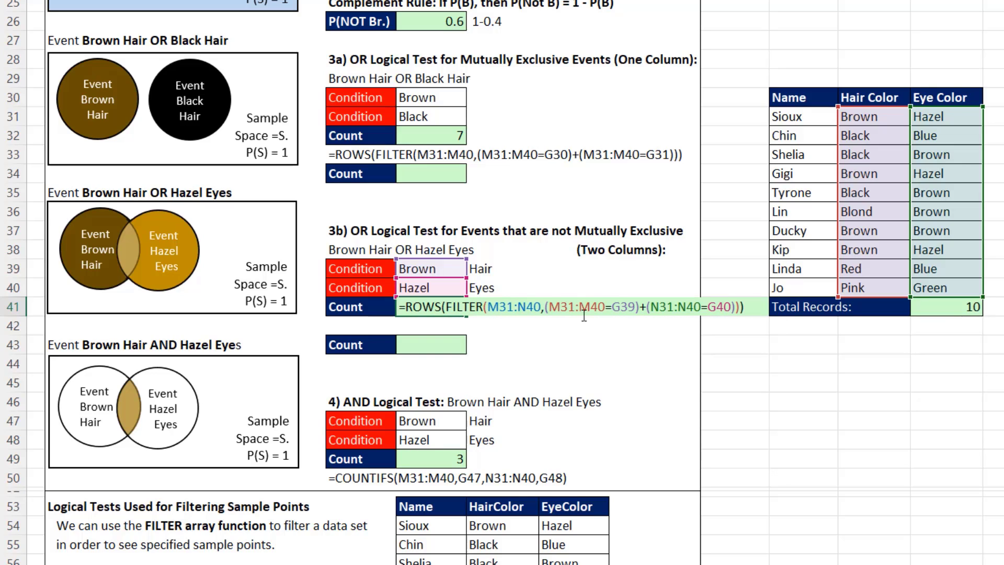
{"action": "key", "text": "Return"}
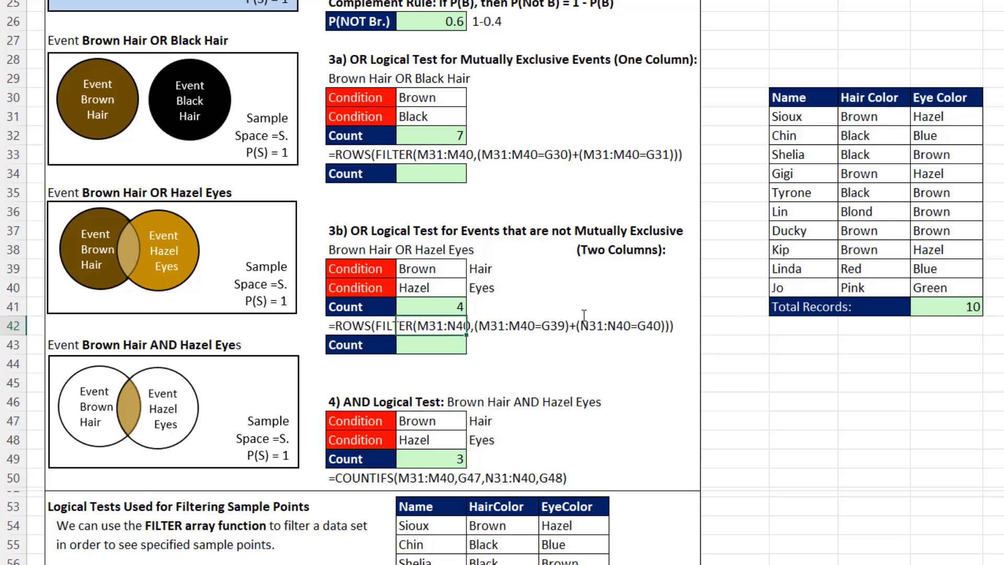
{"action": "left_click", "coordinate": [718, 378]}
Count the brown-hair records in G34 with the formula =COUNTIFS(M31:M40,G30)
{"action": "left_click", "coordinate": [448, 177]}
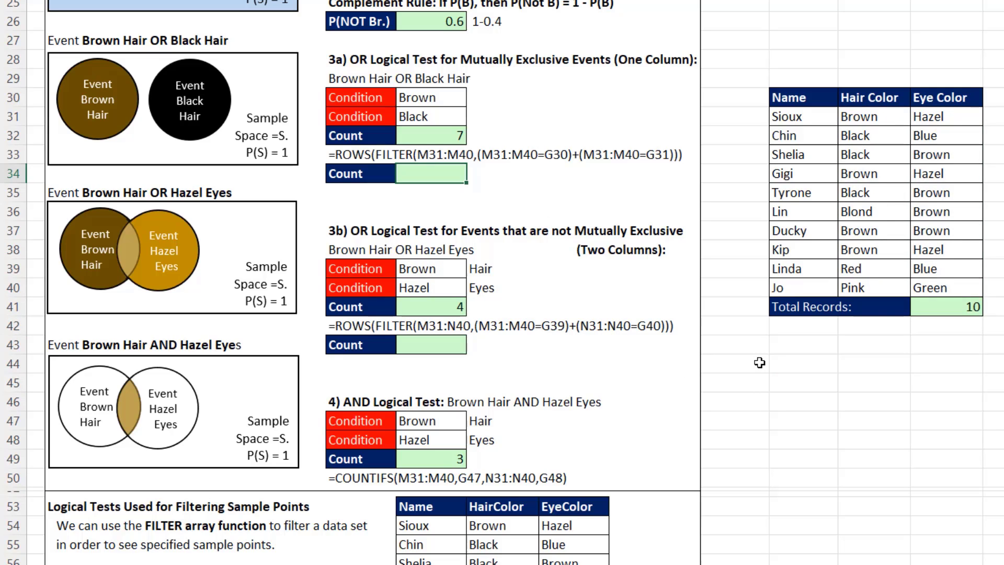
{"action": "type", "text": "=COUNTIFS("}
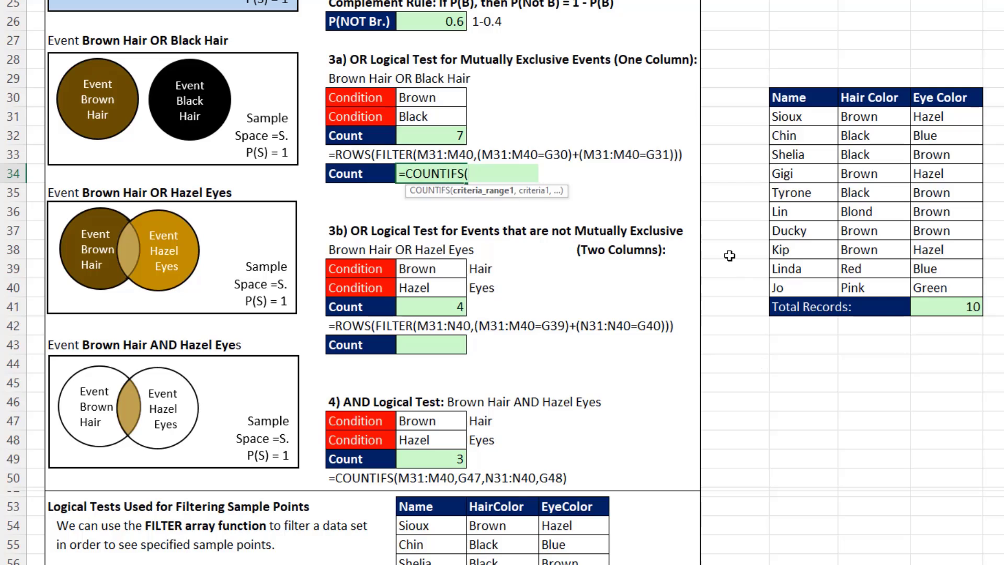
{"action": "left_click_drag", "start_coordinate": [872, 117], "coordinate": [876, 277]}
{"action": "type", "text": ","}
{"action": "left_click", "coordinate": [430, 99]}
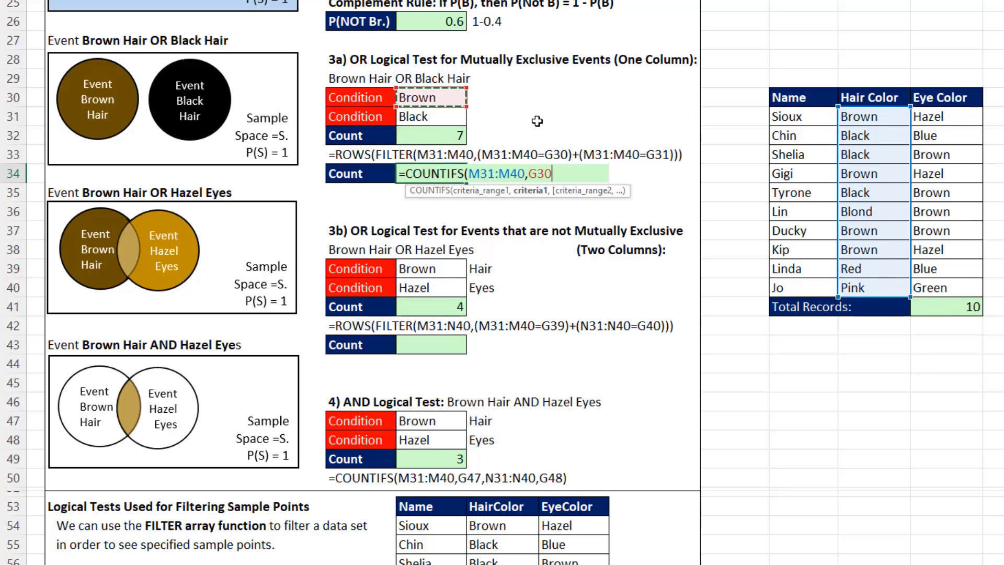
{"action": "type", "text": ")"}
{"action": "key", "text": "ctrl+Return"}
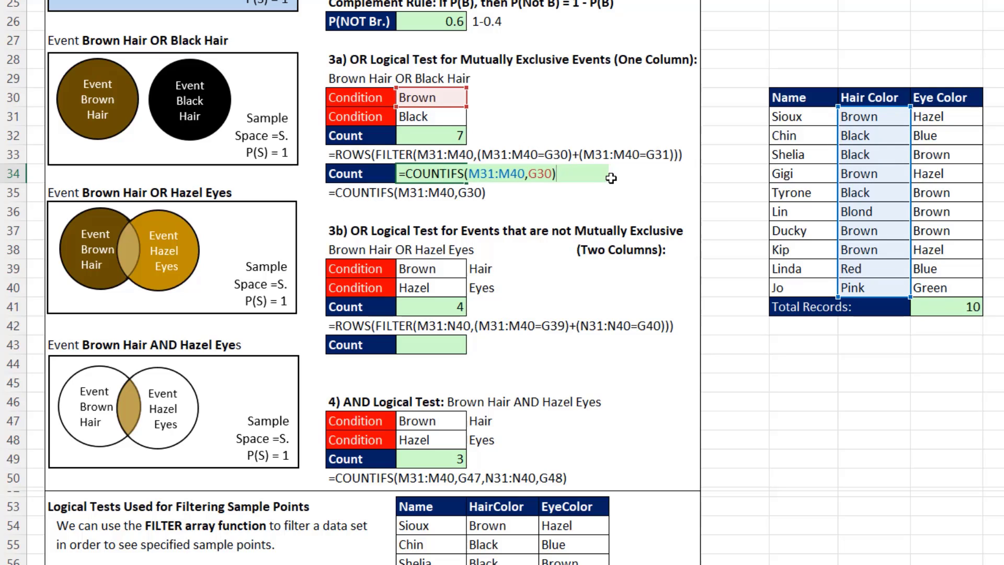
Extend the G34 formula with +COUNTIFS(M31:M40,G31) to add the black-hair records to the count
{"action": "type", "text": "countifs"}
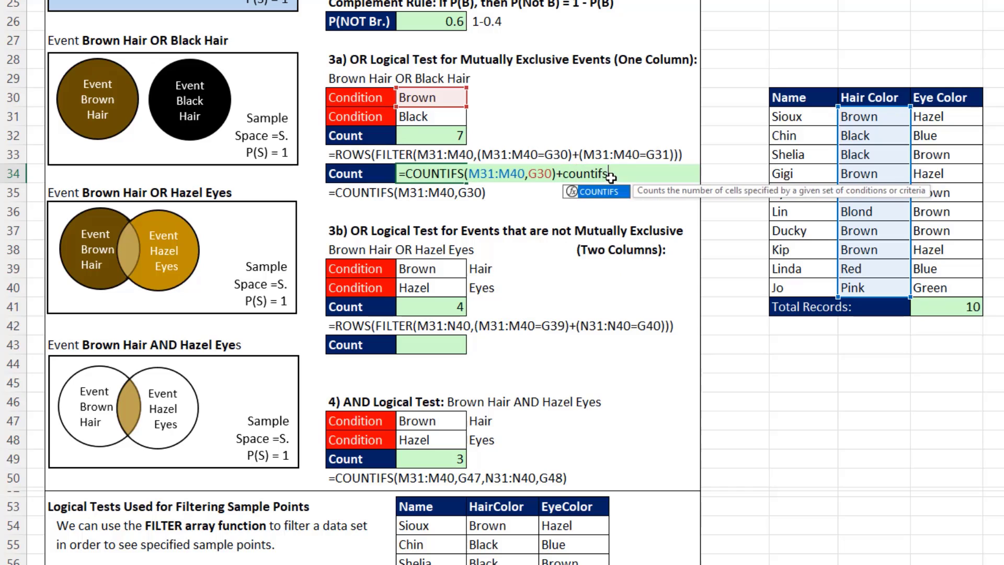
{"action": "key", "text": "Tab"}
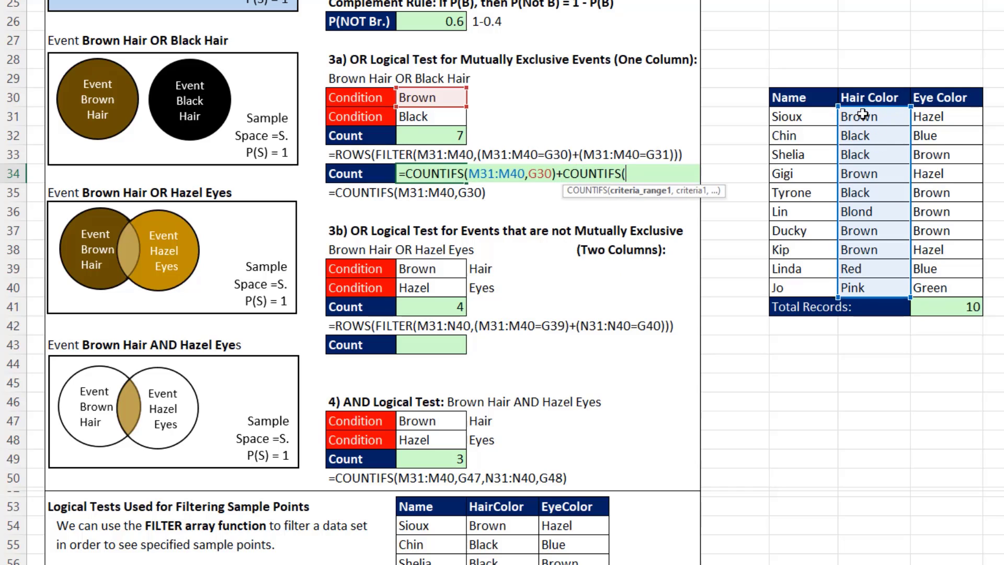
{"action": "left_click_drag", "start_coordinate": [863, 116], "coordinate": [880, 282]}
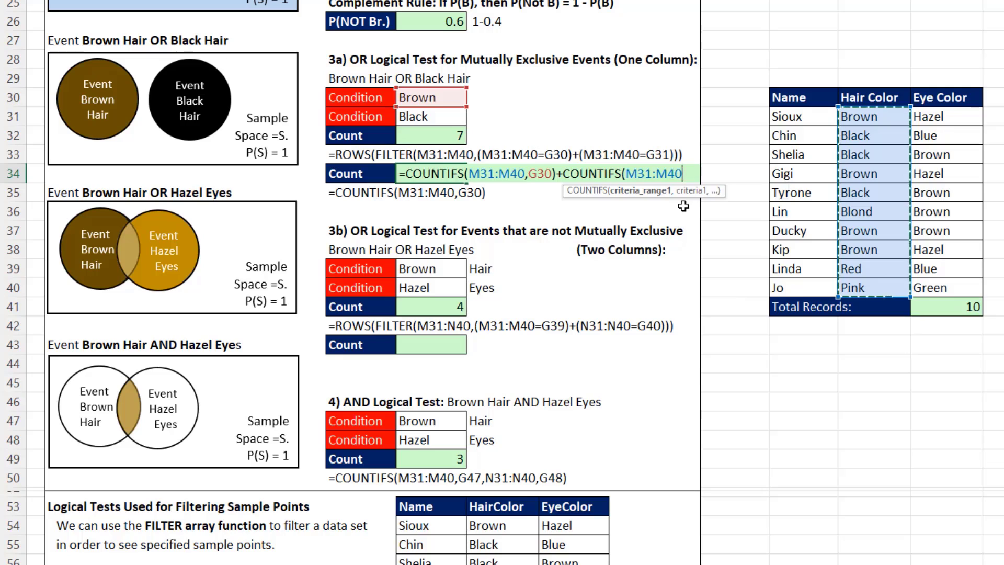
{"action": "type", "text": ","}
{"action": "left_click", "coordinate": [438, 116]}
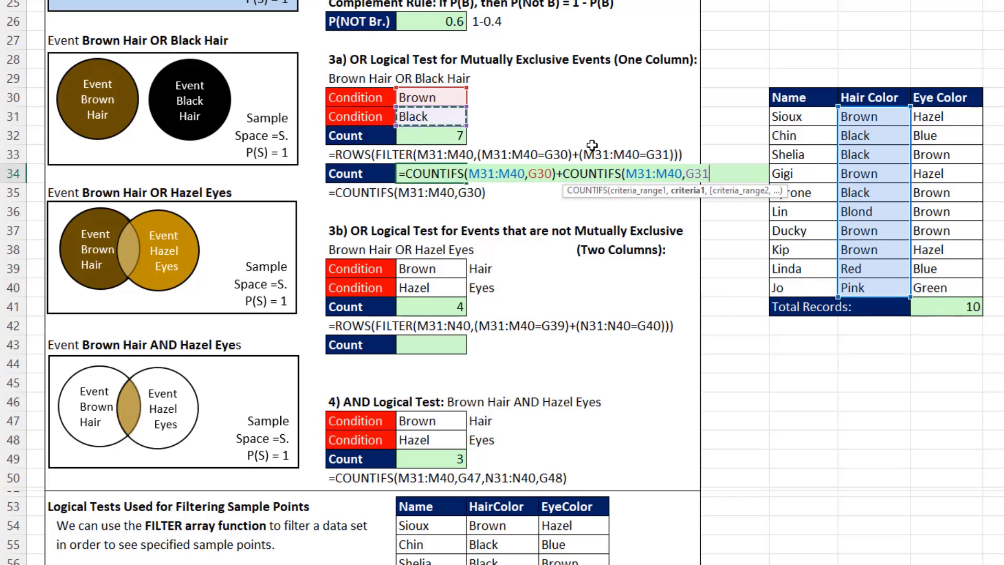
{"action": "type", "text": ")"}
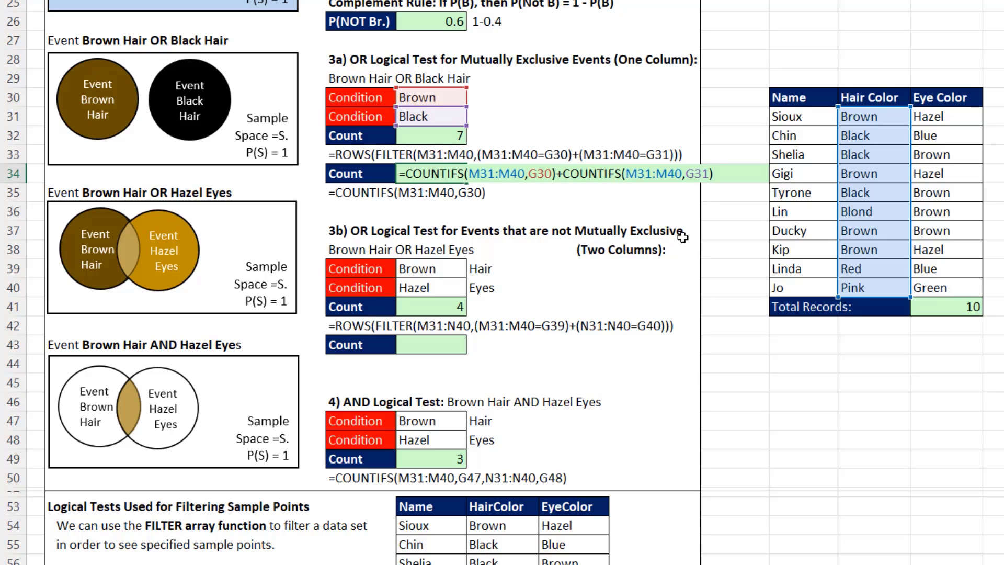
{"action": "key", "text": "Return"}
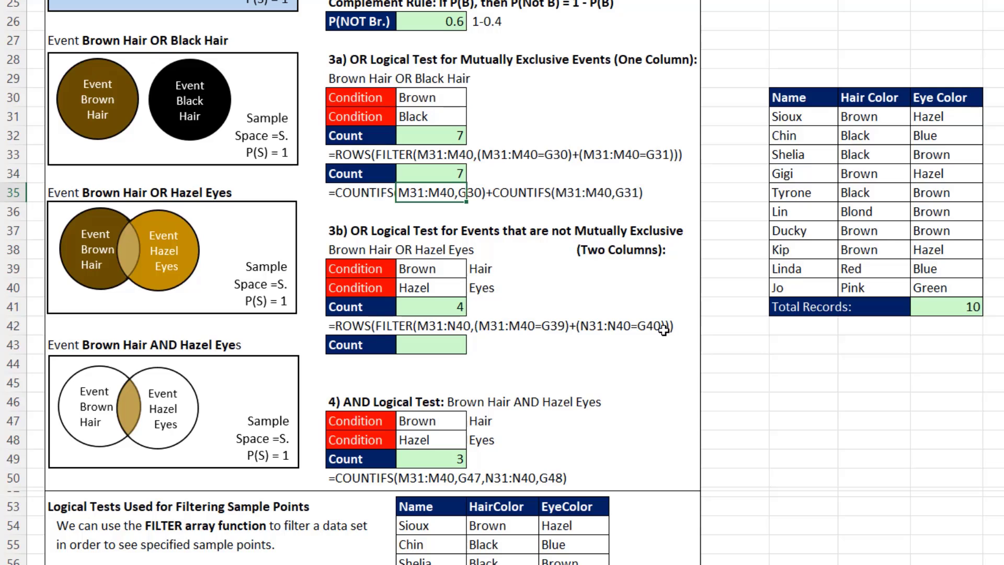
Start a count of the brown-hair records in G43 with COUNTIFS, using range M31:M40 and criterion G39
{"action": "left_click", "coordinate": [456, 346]}
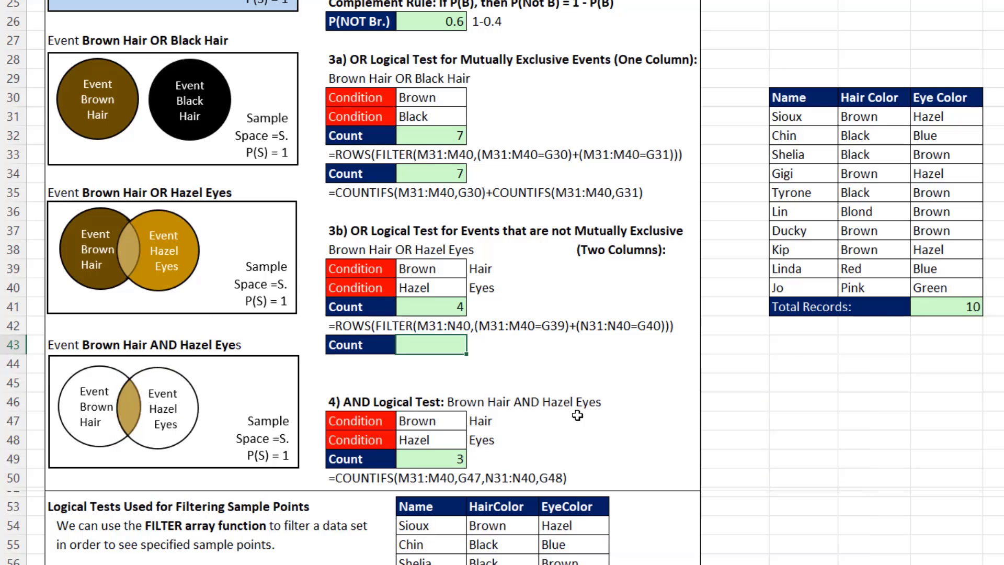
{"action": "type", "text": "=countifs"}
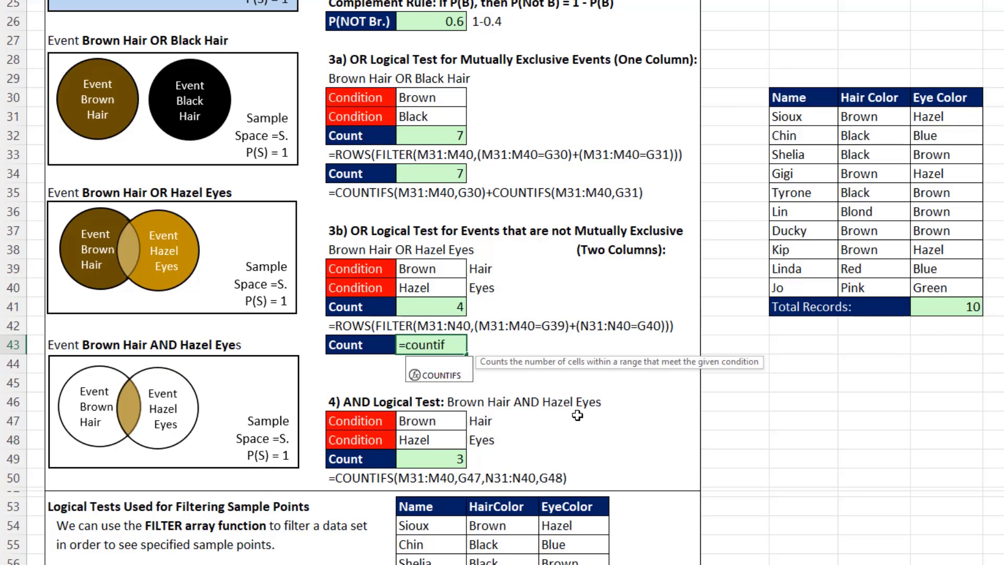
{"action": "key", "text": "Tab"}
{"action": "left_click_drag", "start_coordinate": [872, 116], "coordinate": [889, 286]}
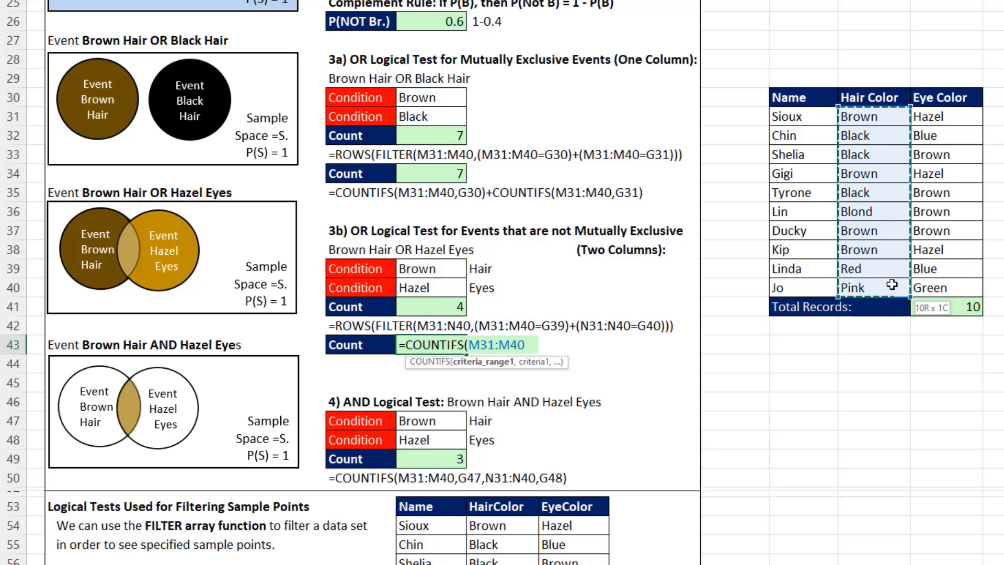
{"action": "type", "text": ","}
{"action": "left_click", "coordinate": [451, 276]}
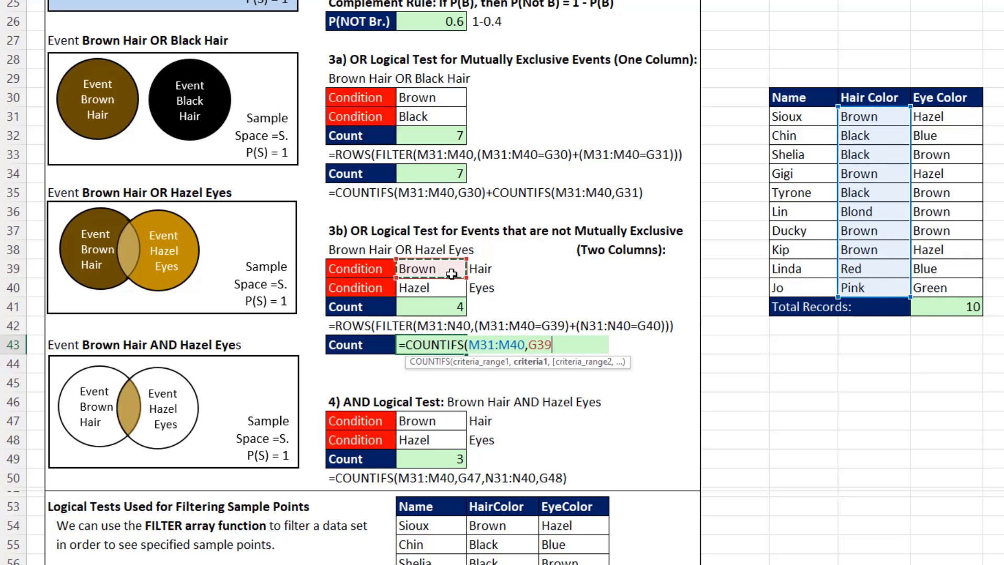
Complete the G43 formula with +COUNTIFS(N31:N40,G40) to add the hazel-eyes records to the count
{"action": "type", "text": ")+countifs"}
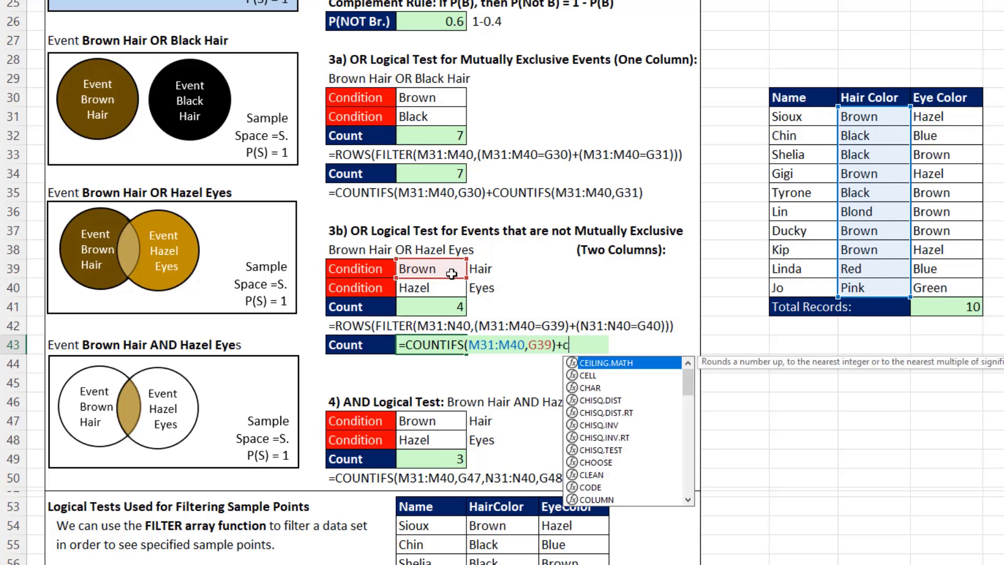
{"action": "key", "text": "Tab"}
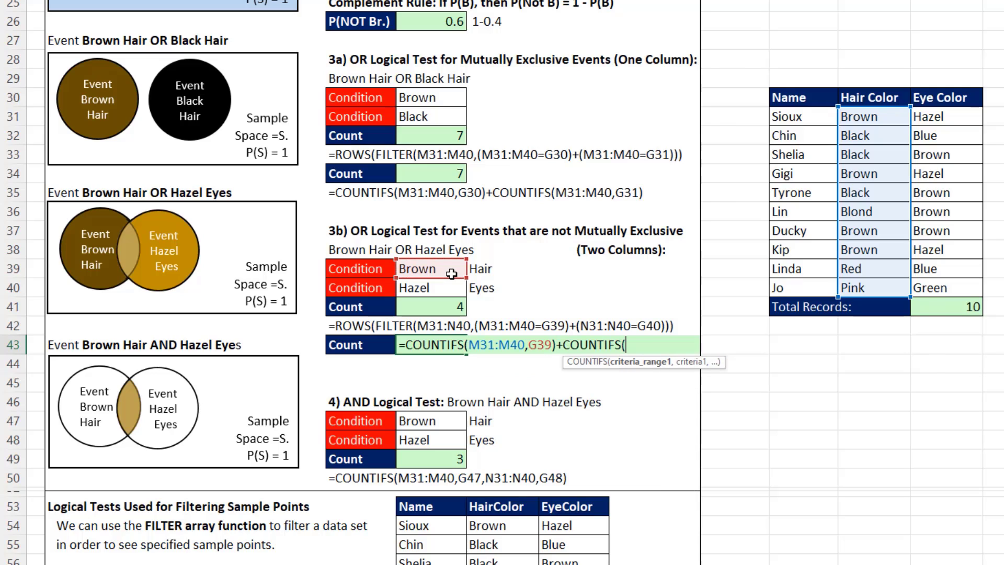
{"action": "left_click_drag", "start_coordinate": [926, 118], "coordinate": [933, 287]}
{"action": "type", "text": ","}
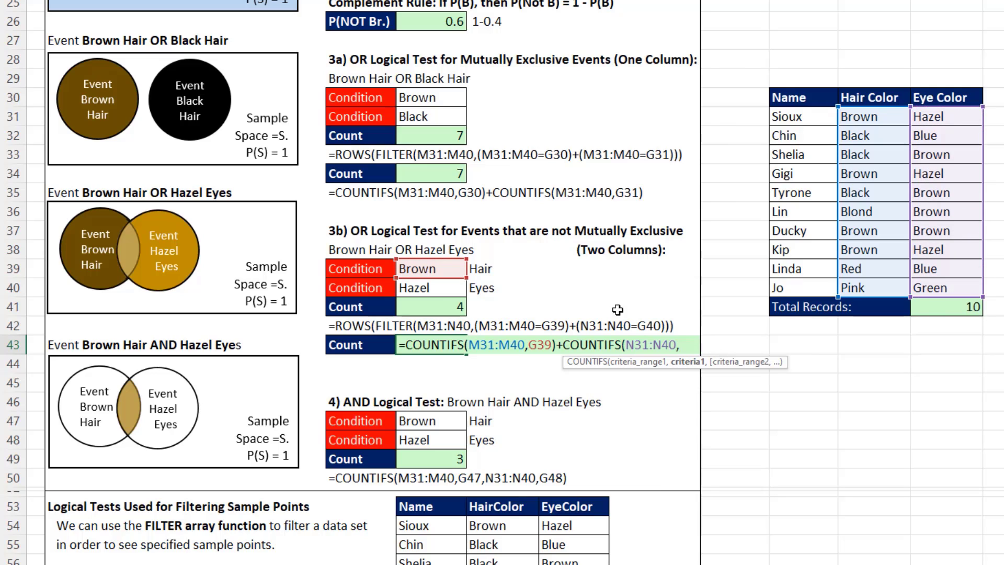
{"action": "left_click", "coordinate": [459, 289]}
{"action": "type", "text": ")"}
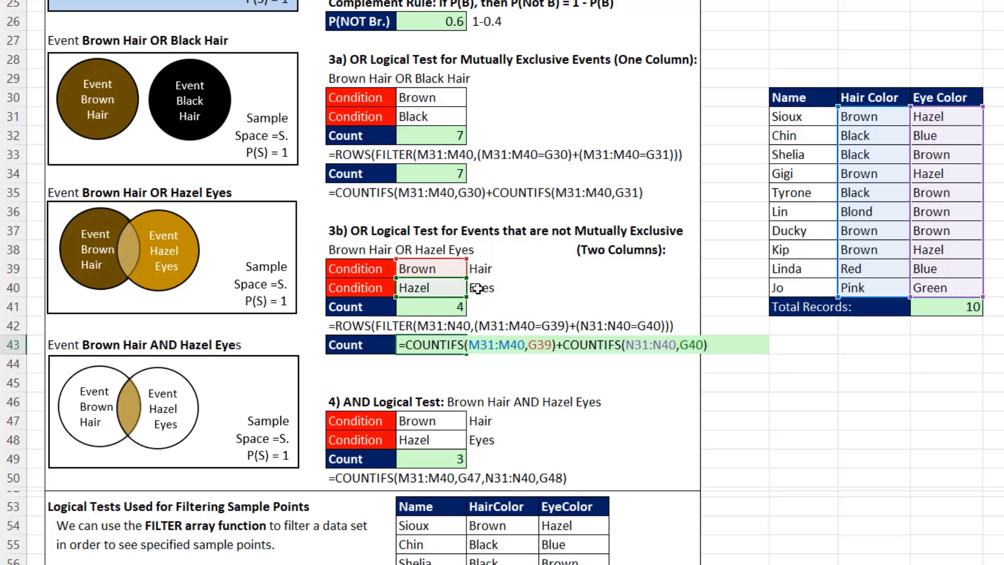
{"action": "key", "text": "ctrl+Return"}
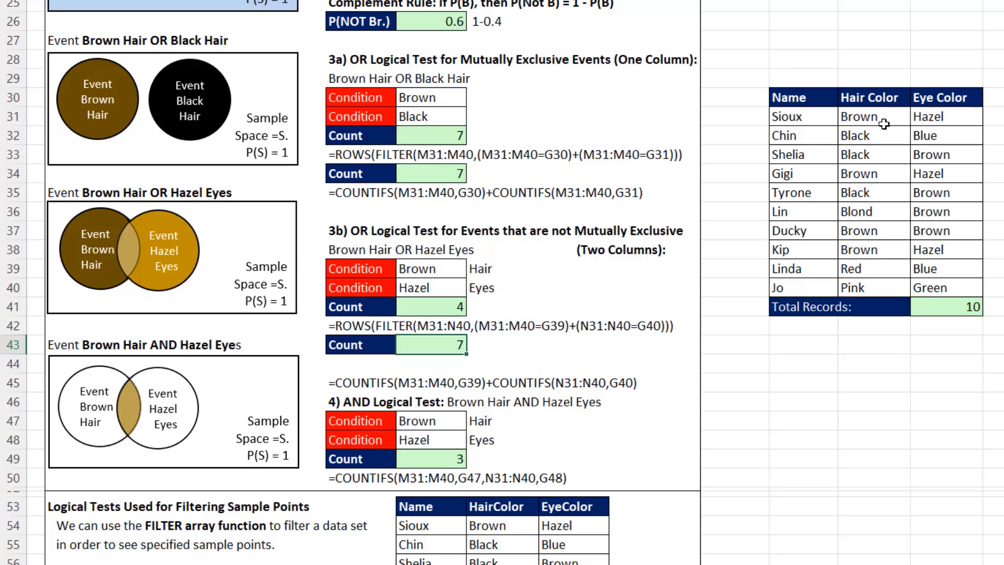
Append -COUNTIFS(M31:M40,G39,N31:N40,G40) to the G43 formula to remove the double-counted records with both brown hair and hazel eyes
{"action": "key", "text": "F2"}
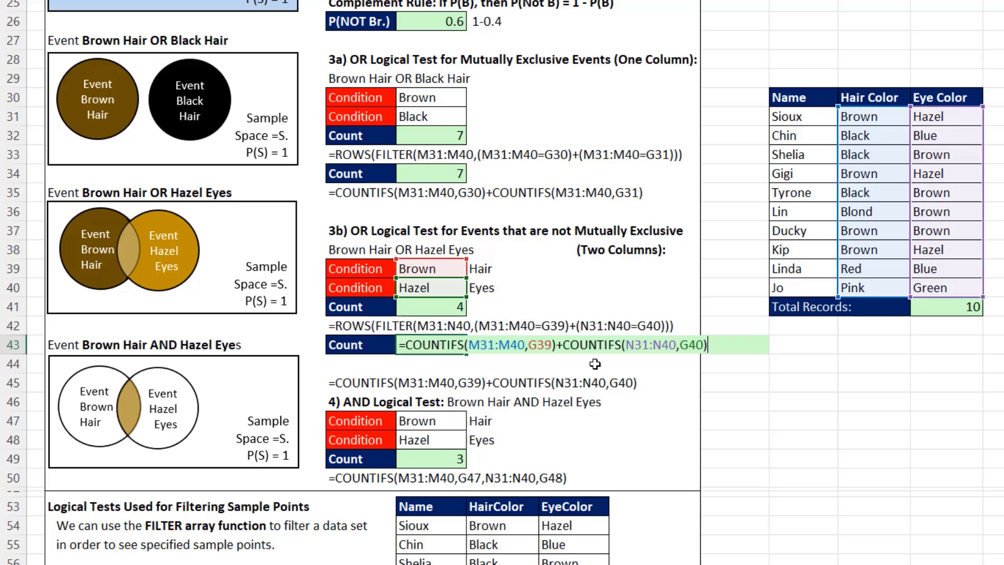
{"action": "type", "text": "-COUNTIFS("}
{"action": "left_click_drag", "start_coordinate": [874, 119], "coordinate": [884, 287]}
{"action": "type", "text": ","}
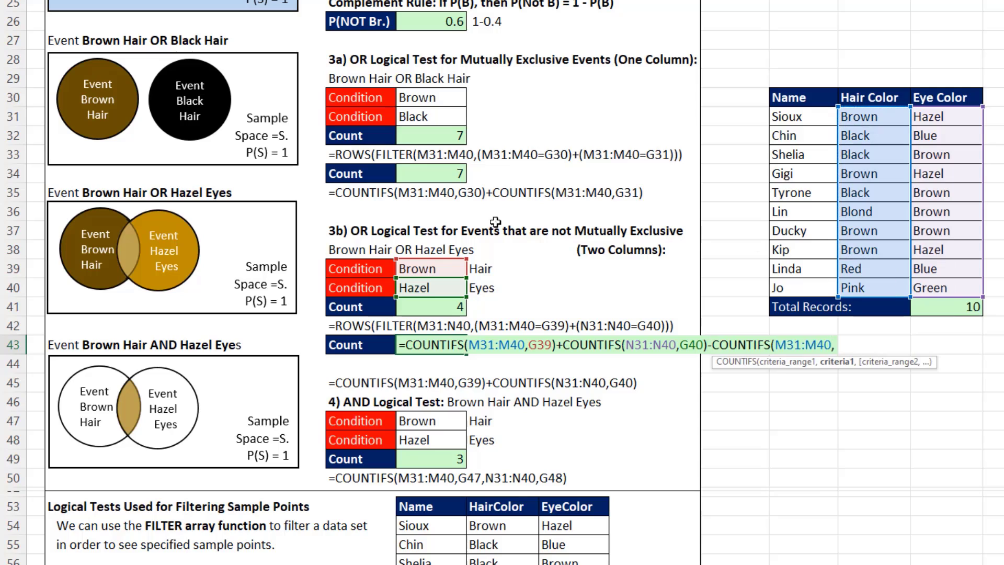
{"action": "left_click", "coordinate": [440, 268]}
{"action": "type", "text": ","}
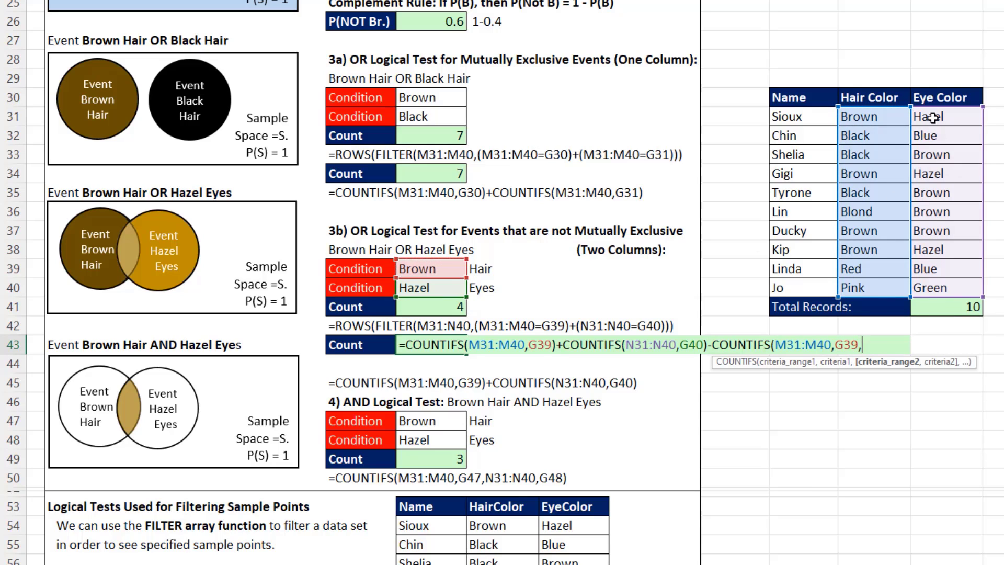
{"action": "left_click_drag", "start_coordinate": [929, 116], "coordinate": [941, 286]}
{"action": "type", "text": ","}
{"action": "left_click", "coordinate": [418, 286]}
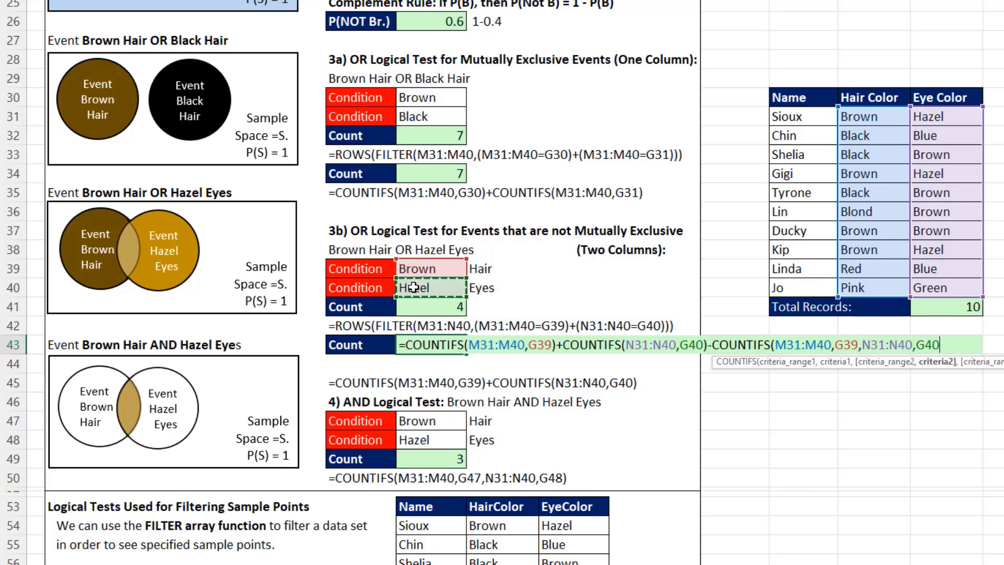
{"action": "type", "text": ")"}
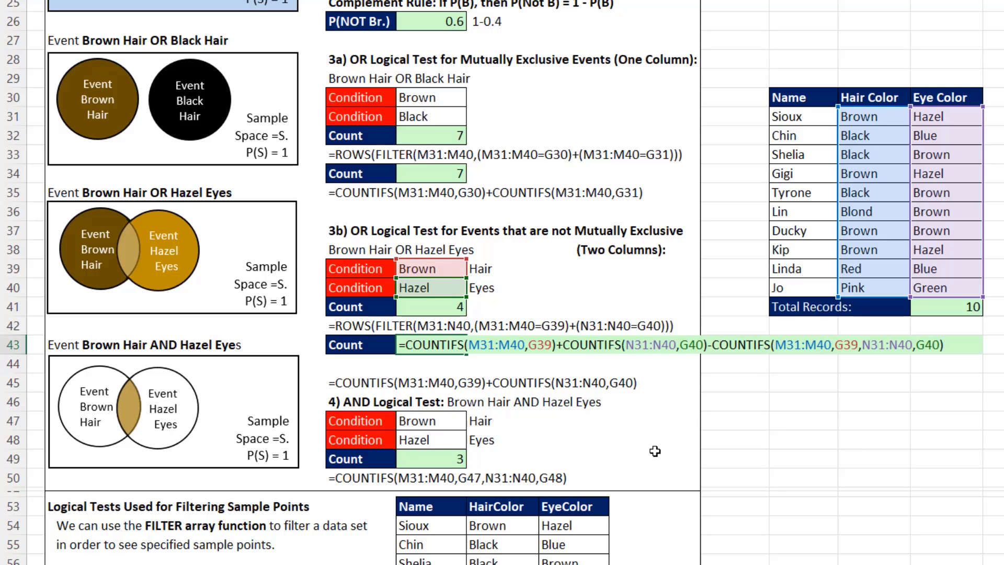
{"action": "key", "text": "Return"}
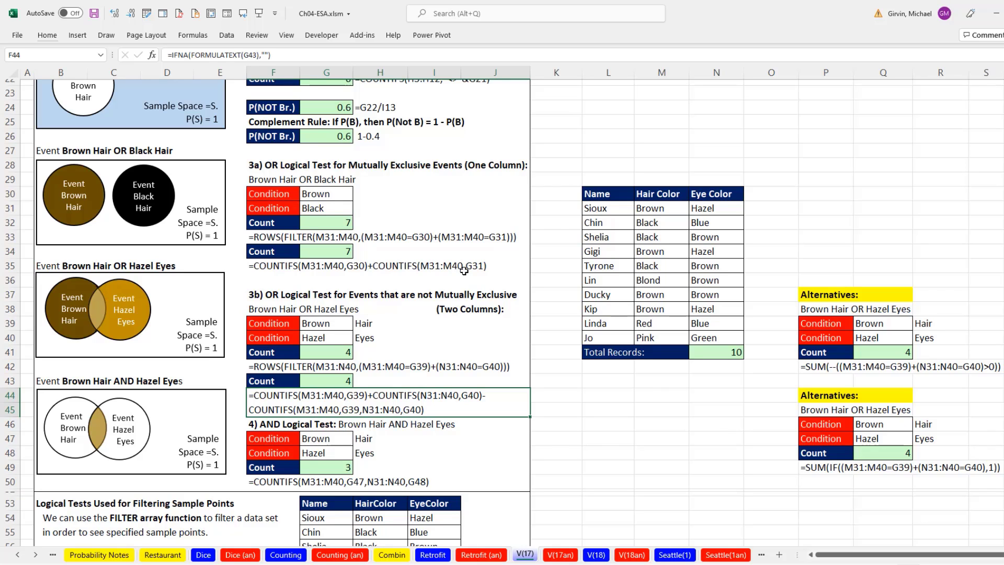
{"action": "scroll", "coordinate": [464, 270], "scroll_direction": "down", "scroll_amount": 3}
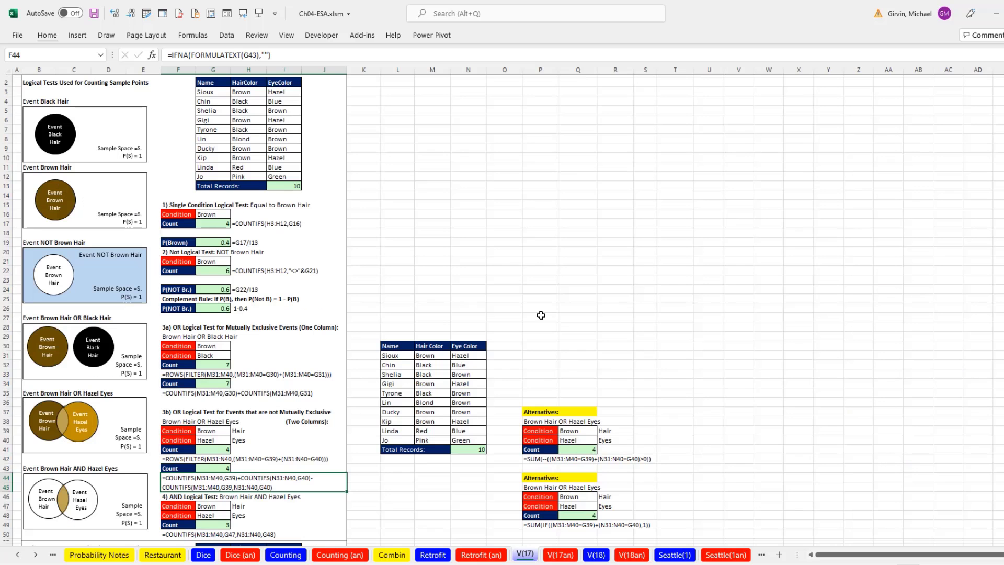